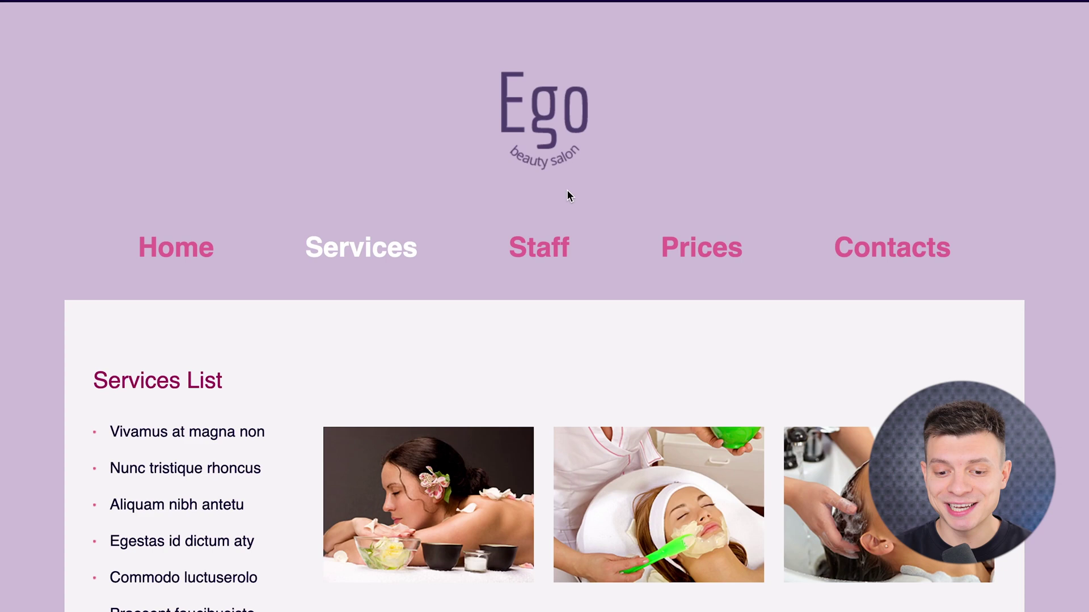
Scroll down the Ego beauty salon Services page to view its services and treatment photos.
{"action": "scroll", "coordinate": [569, 196], "scroll_direction": "down", "scroll_amount": 5}
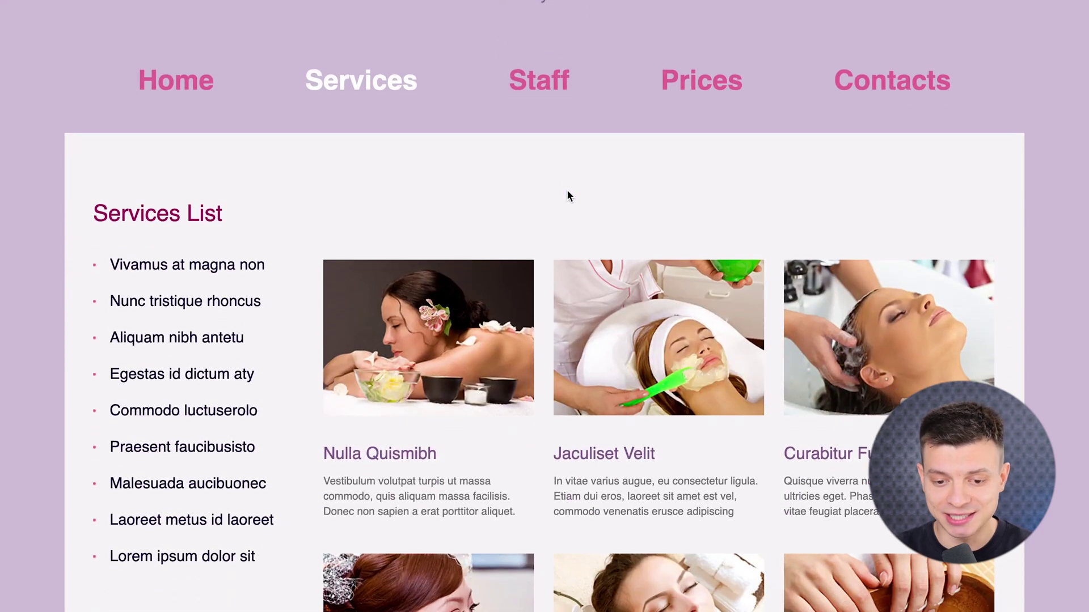
{"action": "scroll", "coordinate": [569, 196], "scroll_direction": "up", "scroll_amount": 2}
{"action": "scroll", "coordinate": [570, 197], "scroll_direction": "down", "scroll_amount": 2}
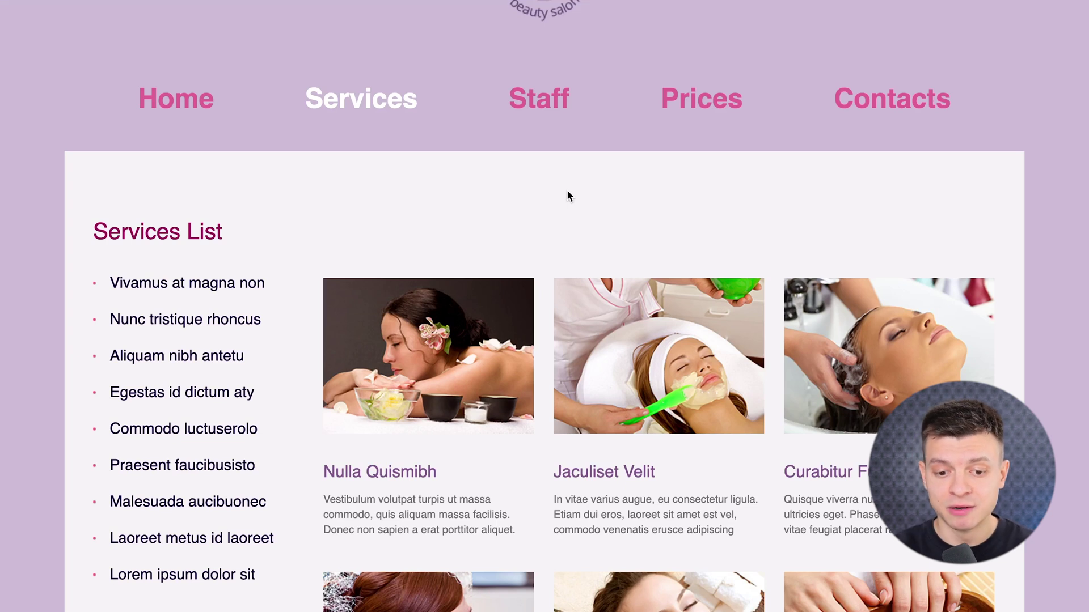
{"action": "scroll", "coordinate": [567, 190], "scroll_direction": "up", "scroll_amount": 3}
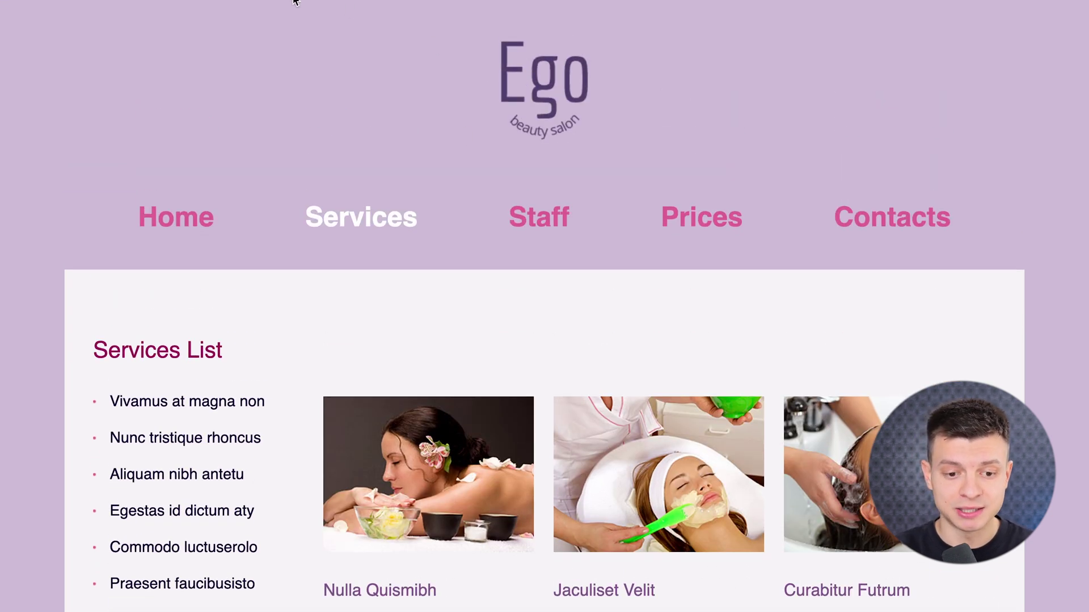
{"action": "left_click", "coordinate": [294, 1]}
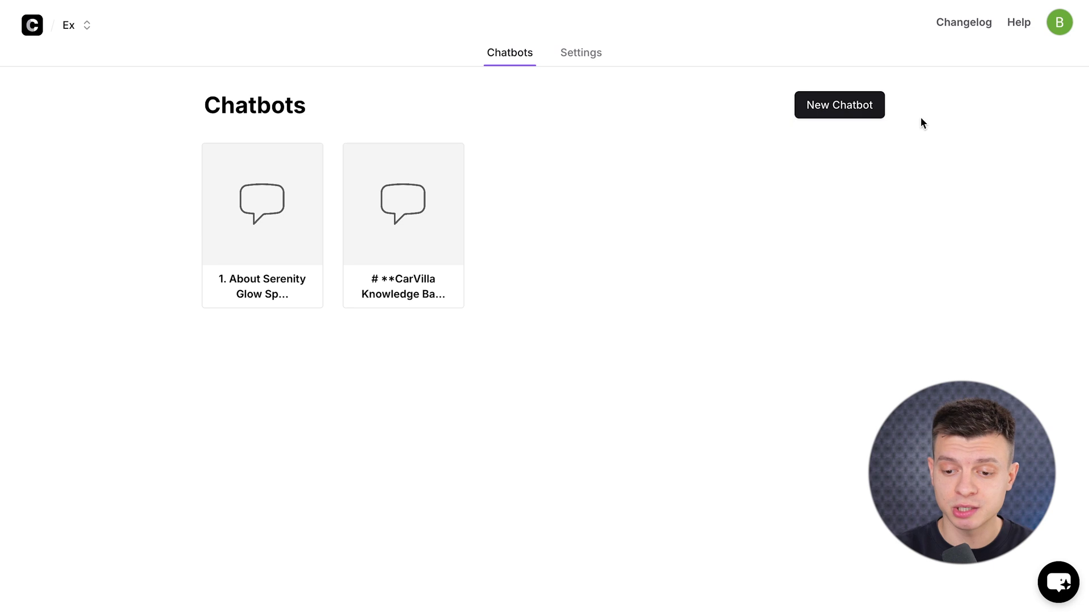
Start a new chatbot and browse its Text, Website, Q&A and Notion data source options.
{"action": "left_click", "coordinate": [859, 111]}
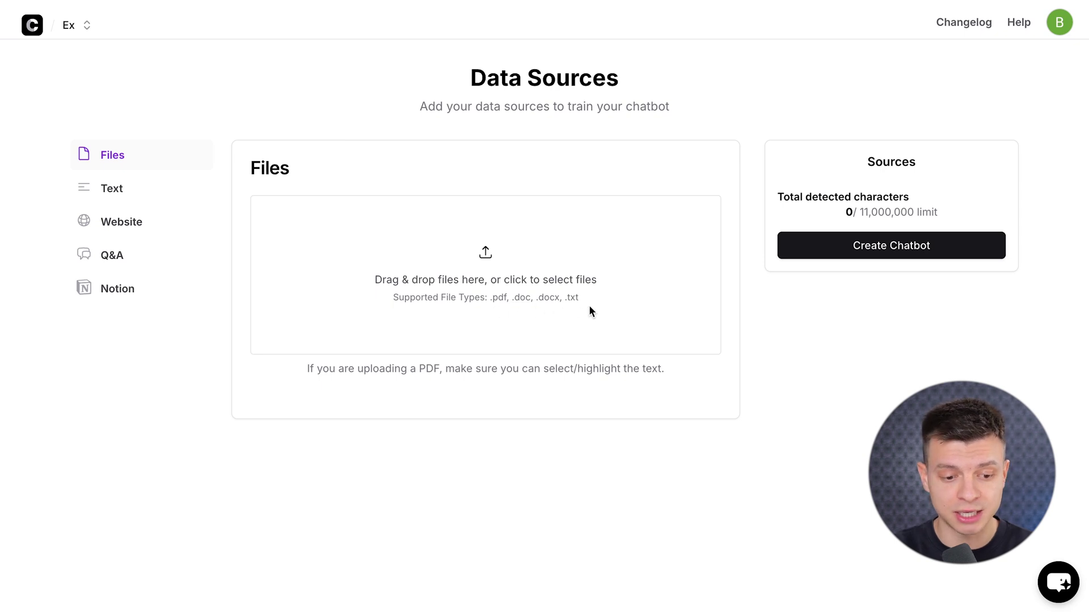
{"action": "left_click", "coordinate": [170, 195]}
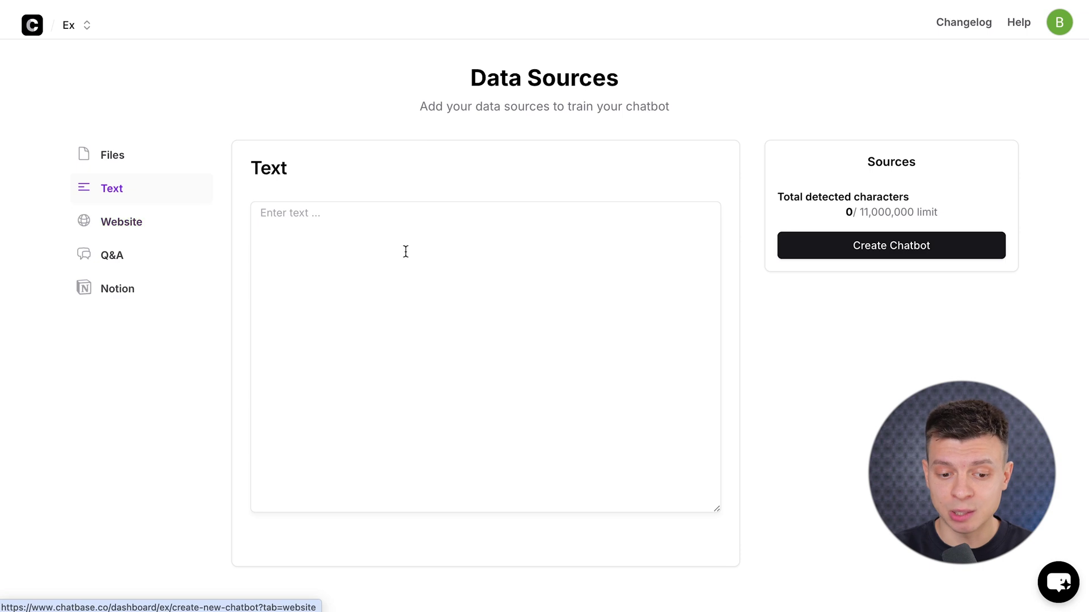
{"action": "left_click", "coordinate": [164, 222]}
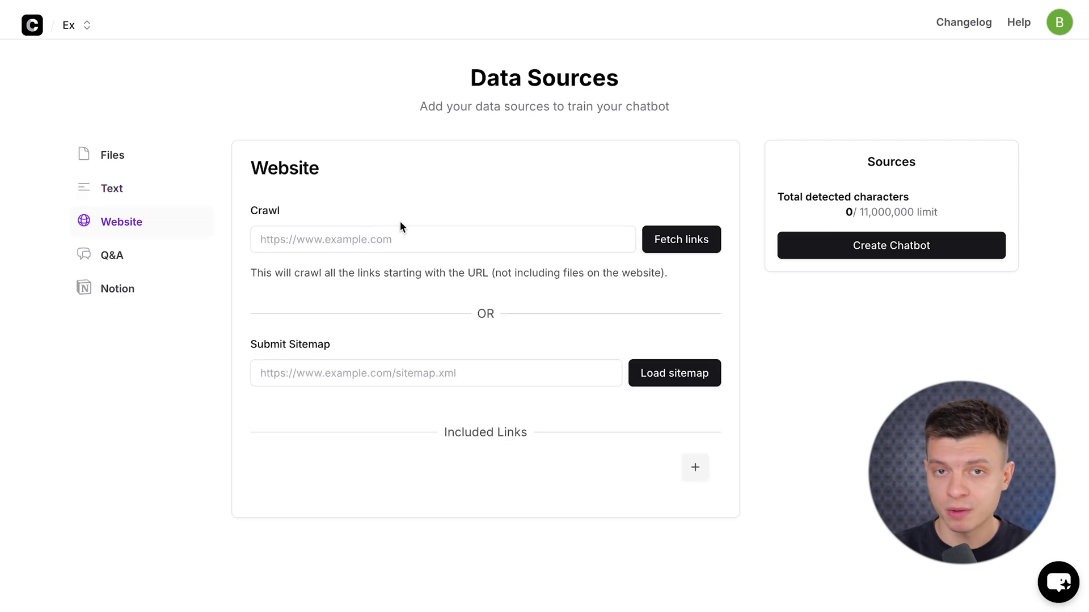
{"action": "left_click", "coordinate": [142, 269]}
{"action": "left_click", "coordinate": [154, 306]}
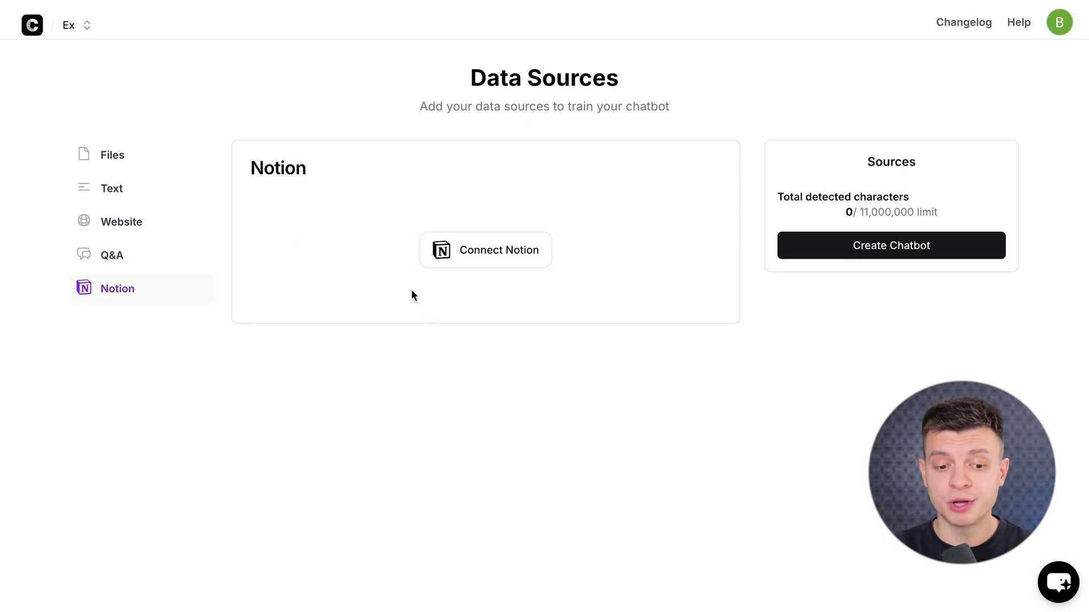
Return to the Text source and open the Knowledge base document in an enlarged TextEdit window.
{"action": "left_click", "coordinate": [126, 189]}
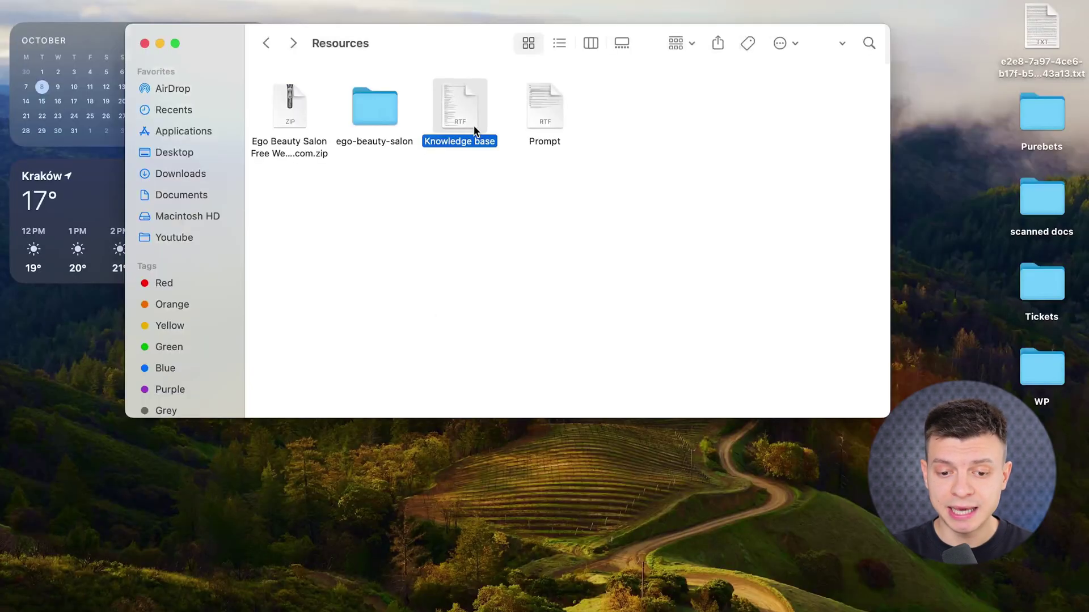
{"action": "double_click", "coordinate": [458, 116]}
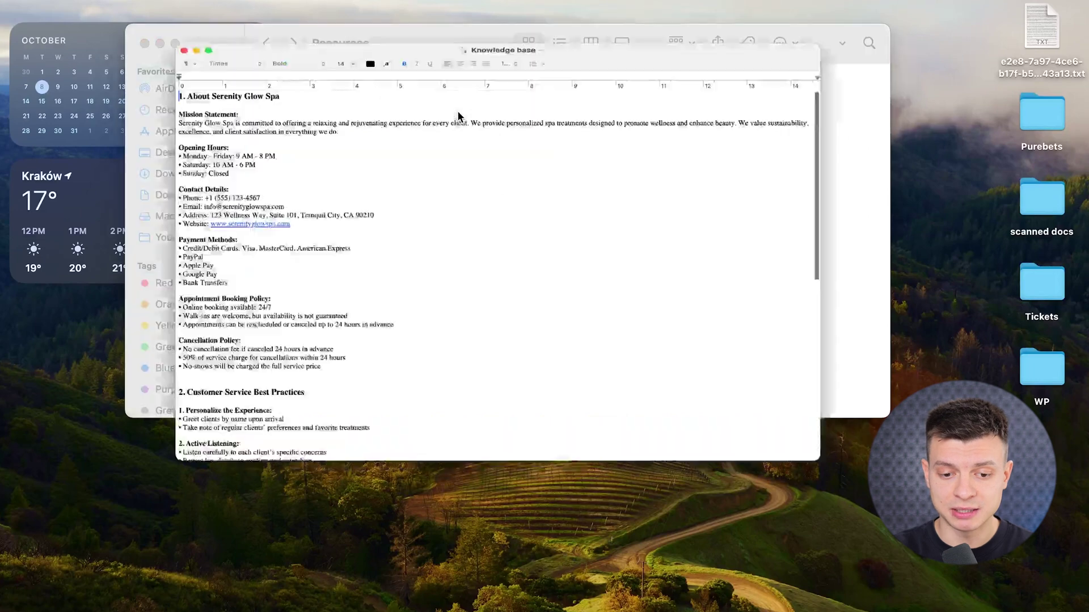
{"action": "left_click_drag", "start_coordinate": [107, 549], "coordinate": [74, 599]}
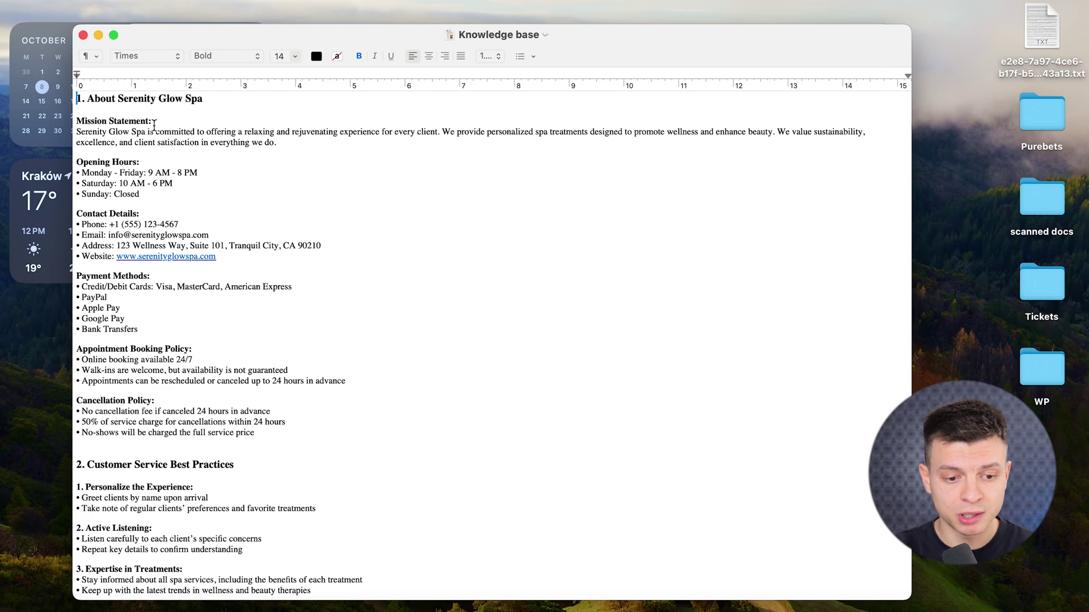
Review the Serenity Glow Spa name and opening hours, then select all the knowledge base text.
{"action": "left_click_drag", "start_coordinate": [135, 99], "coordinate": [187, 100]}
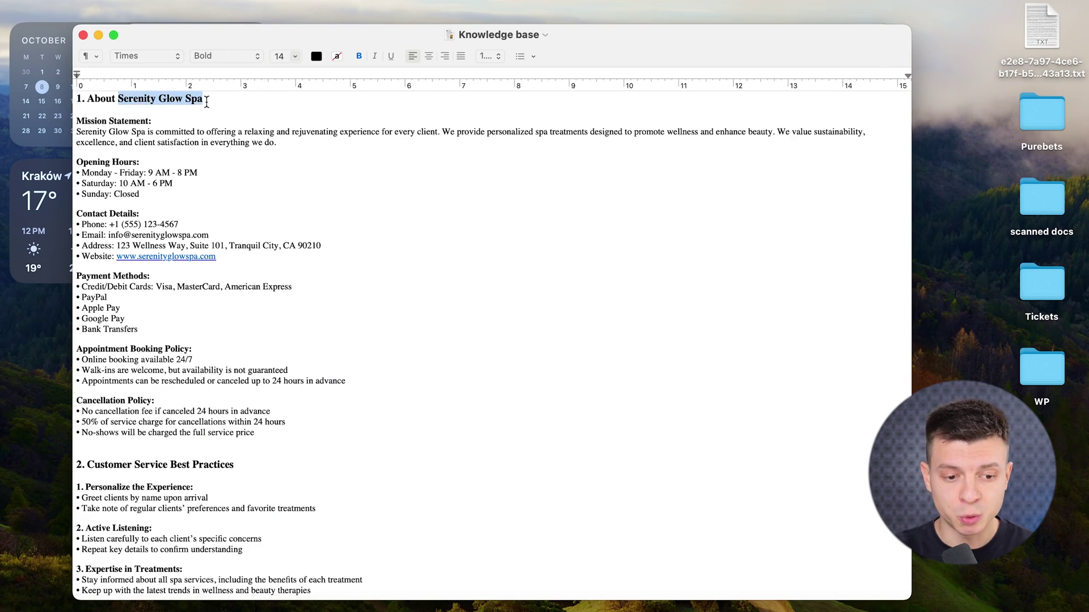
{"action": "left_click", "coordinate": [148, 157]}
{"action": "scroll", "coordinate": [286, 284], "scroll_direction": "down", "scroll_amount": 6}
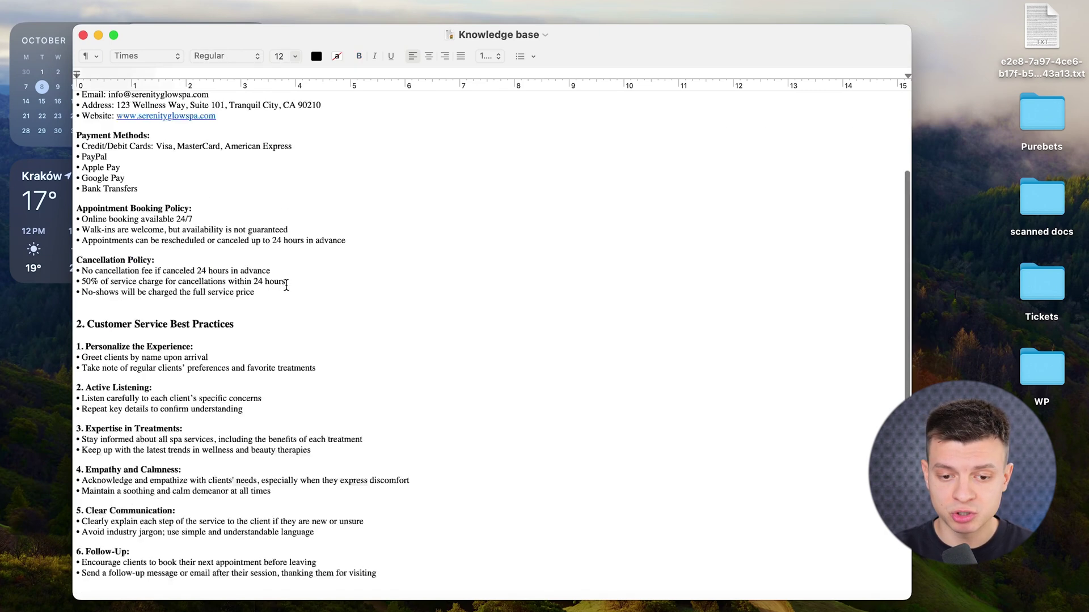
{"action": "scroll", "coordinate": [287, 285], "scroll_direction": "up", "scroll_amount": 7}
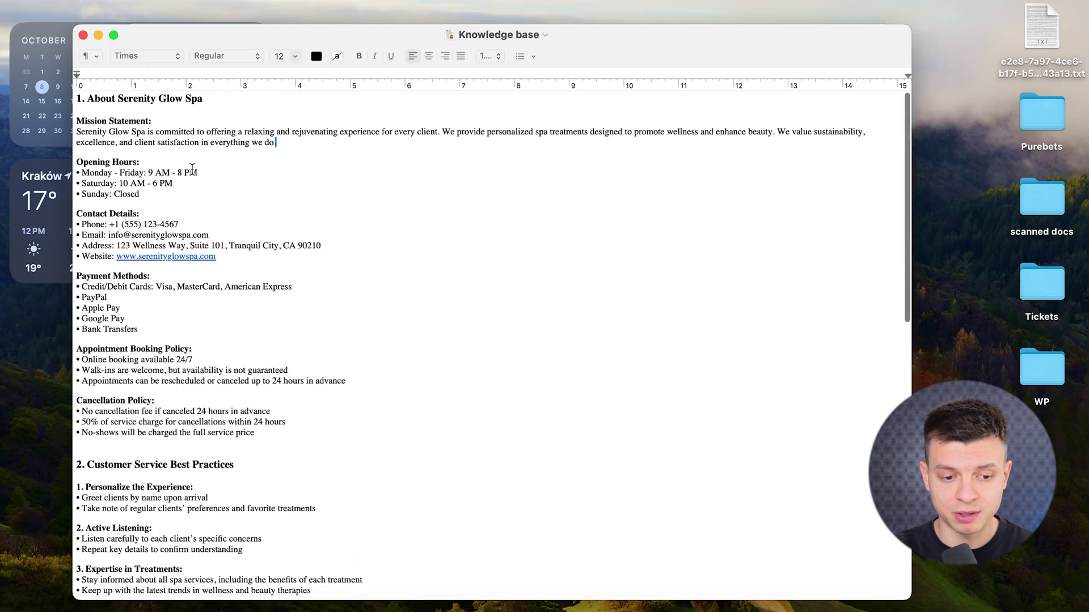
{"action": "left_click_drag", "start_coordinate": [174, 183], "coordinate": [72, 177]}
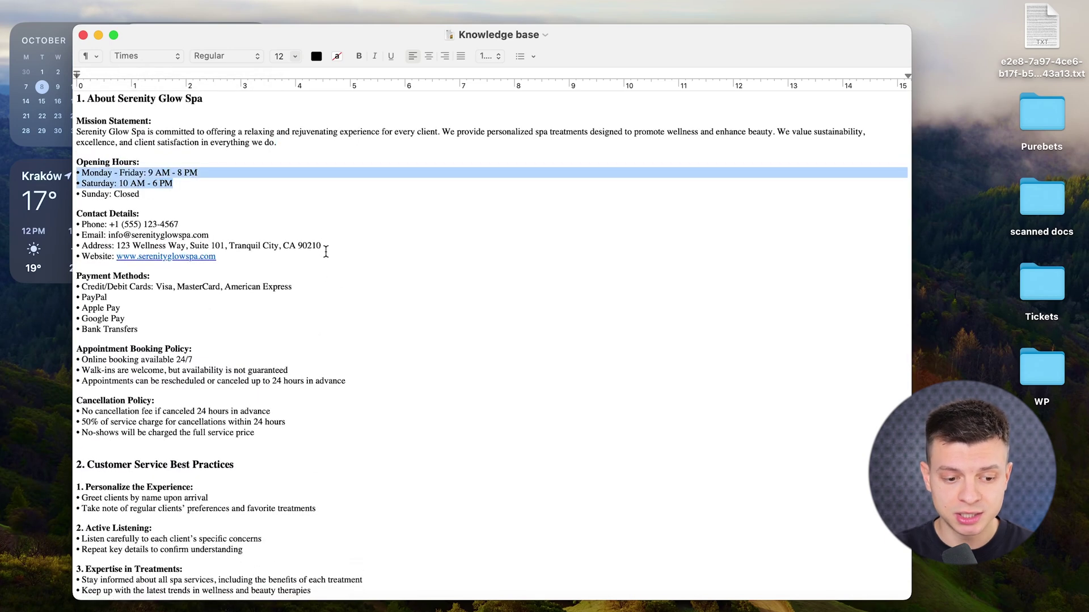
{"action": "scroll", "coordinate": [323, 271], "scroll_direction": "down", "scroll_amount": 8}
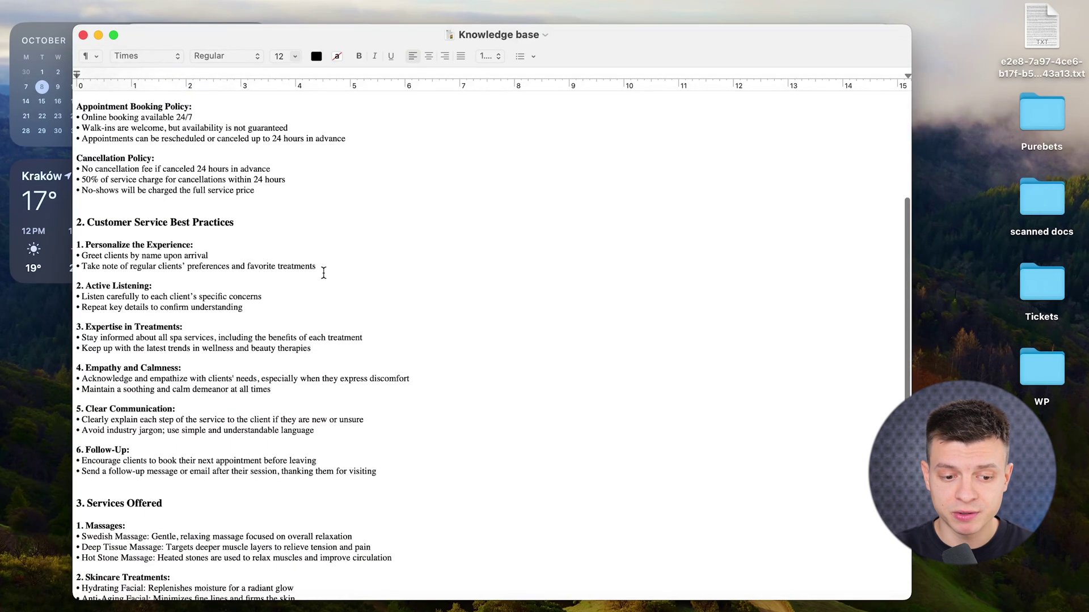
{"action": "scroll", "coordinate": [229, 334], "scroll_direction": "down", "scroll_amount": 2}
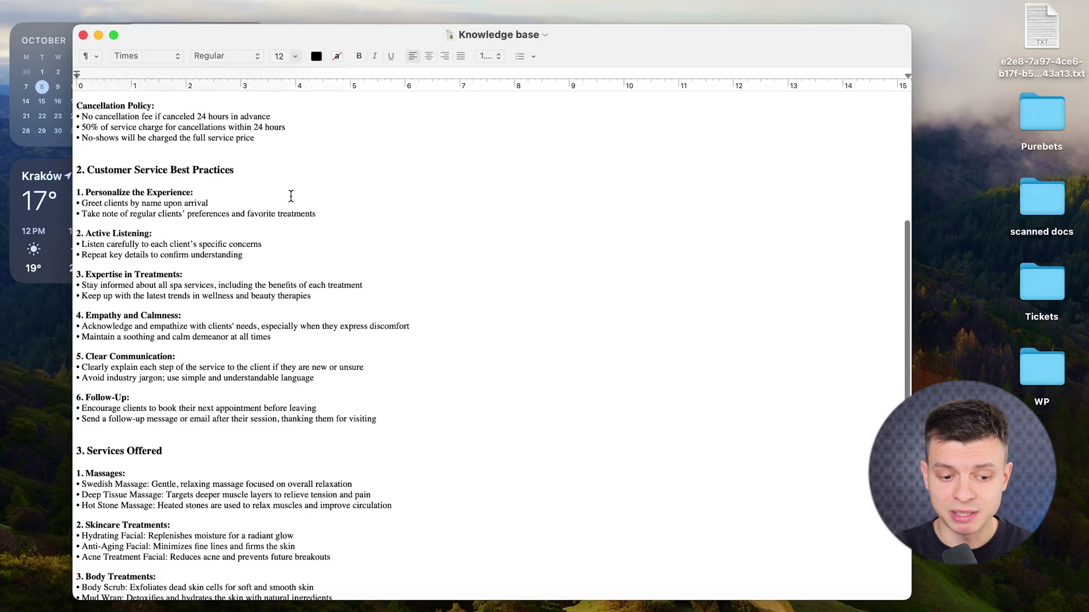
{"action": "scroll", "coordinate": [327, 337], "scroll_direction": "down", "scroll_amount": 20}
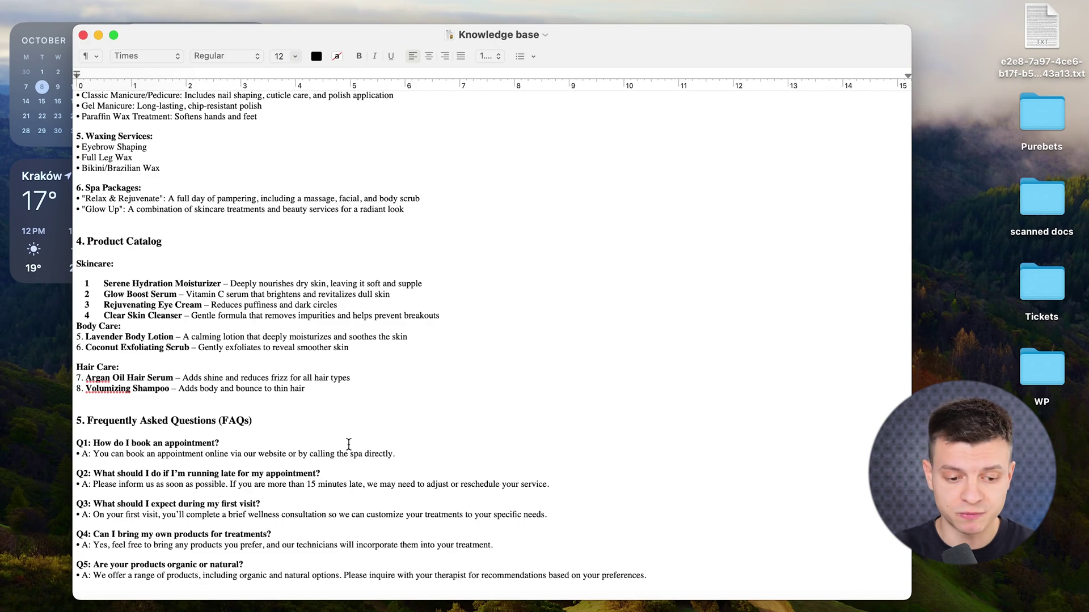
{"action": "scroll", "coordinate": [383, 361], "scroll_direction": "up", "scroll_amount": 20}
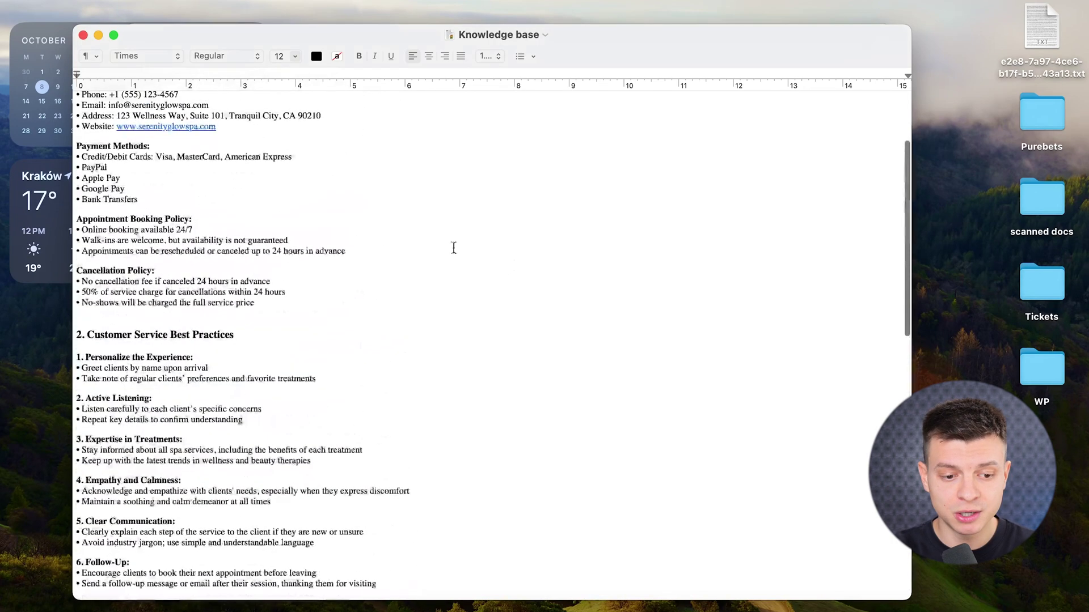
{"action": "key", "text": "super+a"}
{"action": "key", "text": "super+c"}
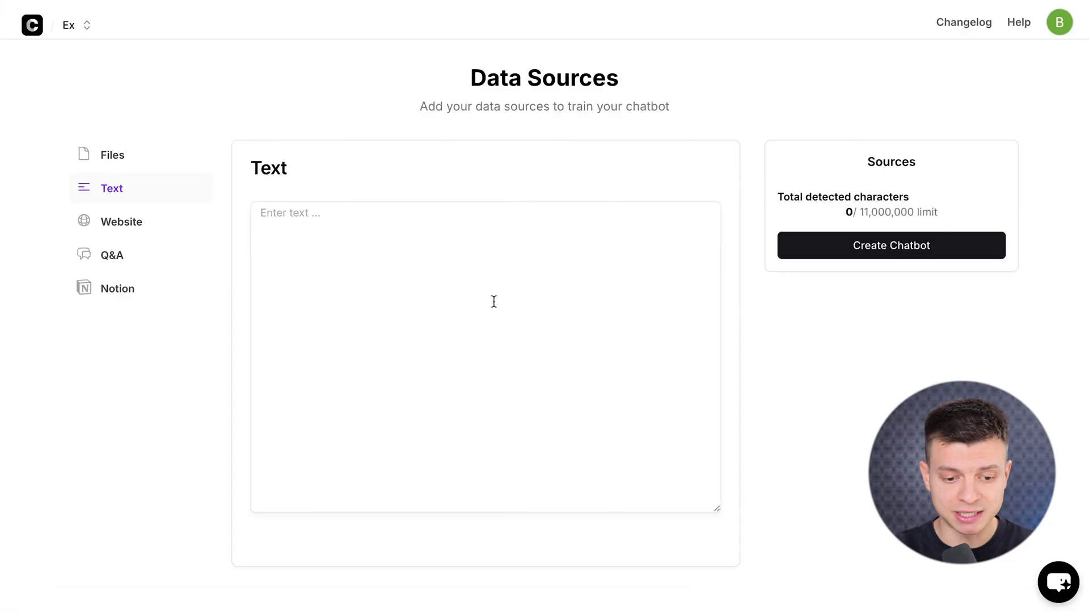
Paste the knowledge base into the Text source box and create the chatbot.
{"action": "left_click", "coordinate": [493, 301]}
{"action": "key", "text": "super+v"}
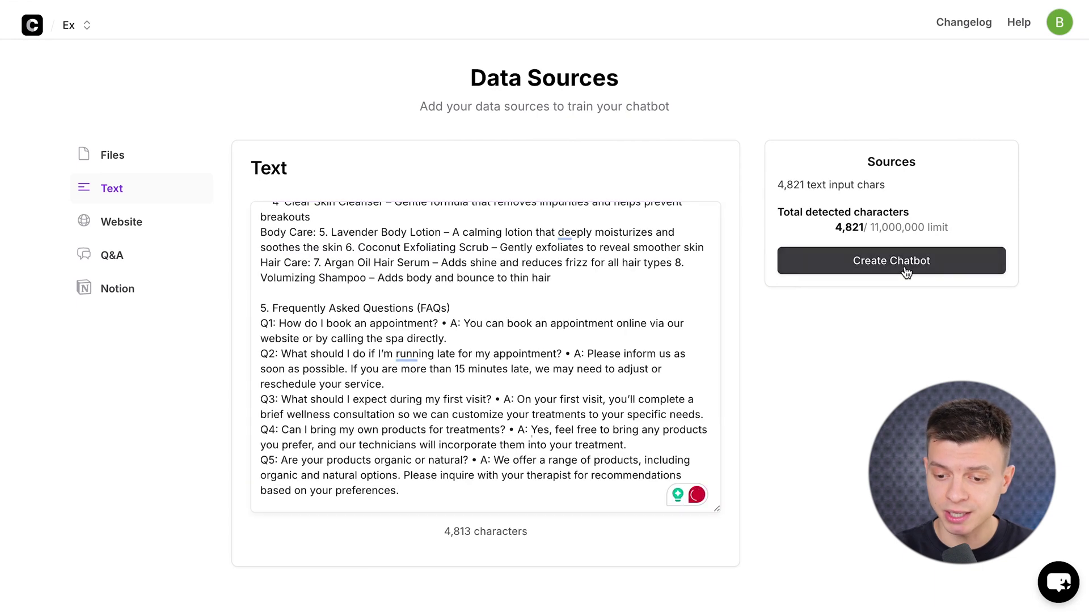
{"action": "left_click", "coordinate": [906, 271]}
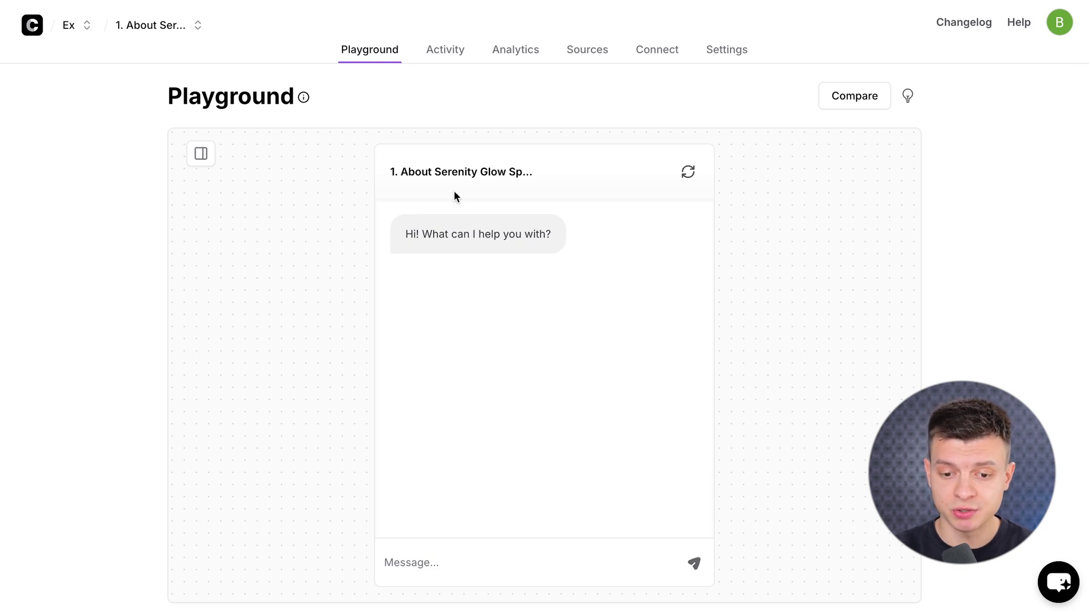
Ask the chatbot 'what are your openning hours?' in the Playground.
{"action": "scroll", "coordinate": [508, 450], "scroll_direction": "down", "scroll_amount": 1}
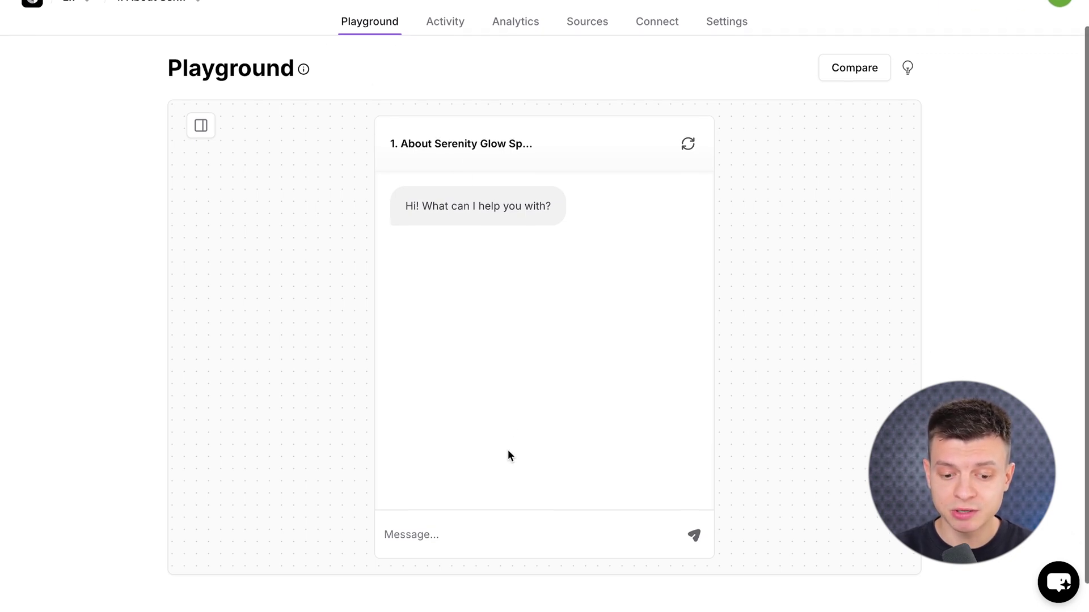
{"action": "left_click", "coordinate": [458, 535]}
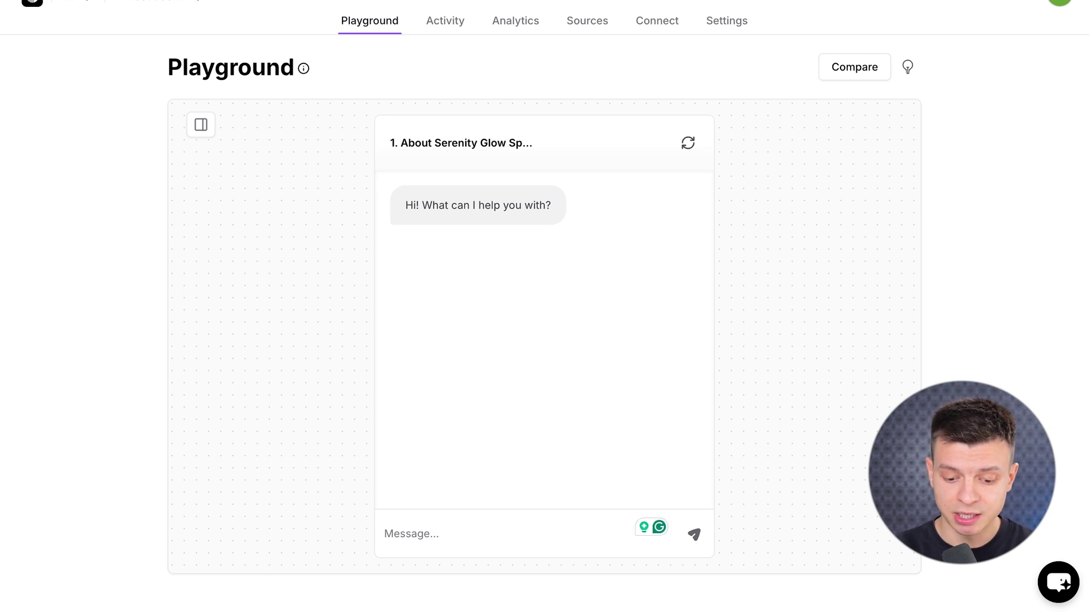
{"action": "type", "text": "what are"}
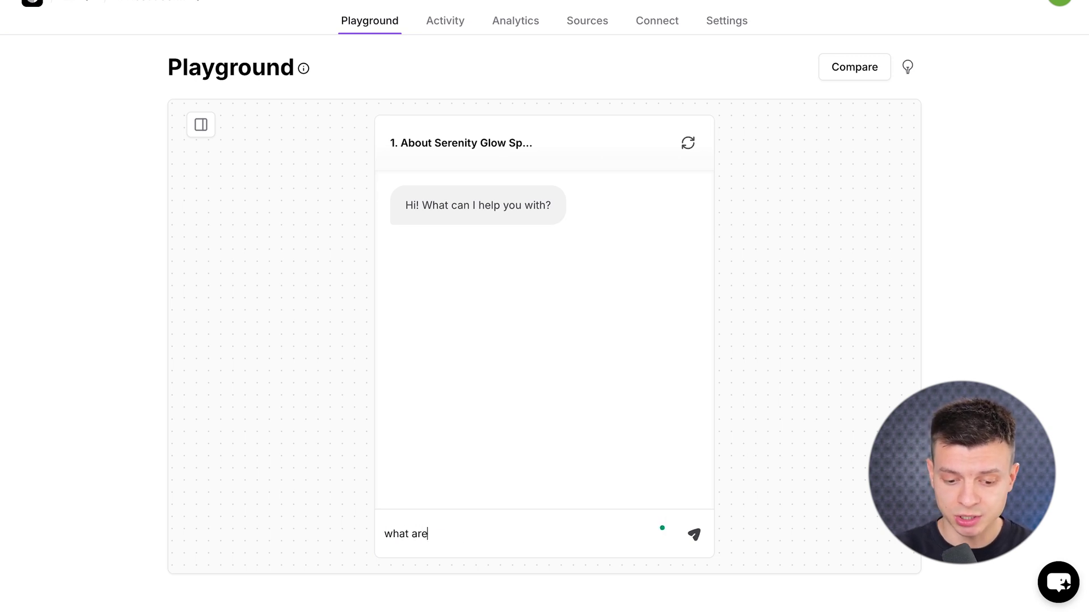
{"action": "type", "text": " your openning hour"}
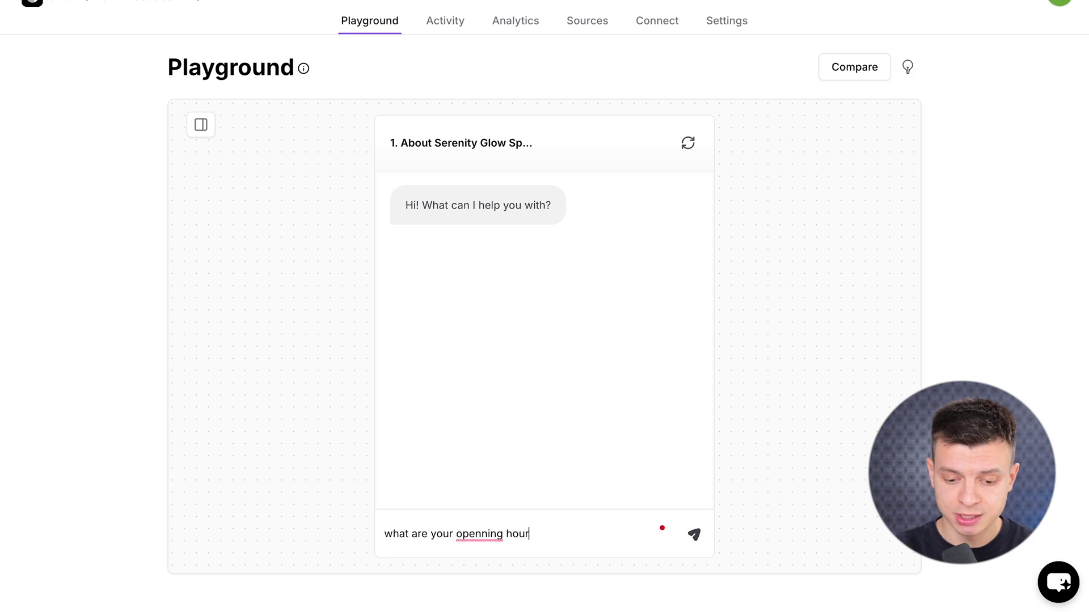
{"action": "type", "text": "s?"}
{"action": "key", "text": "Return"}
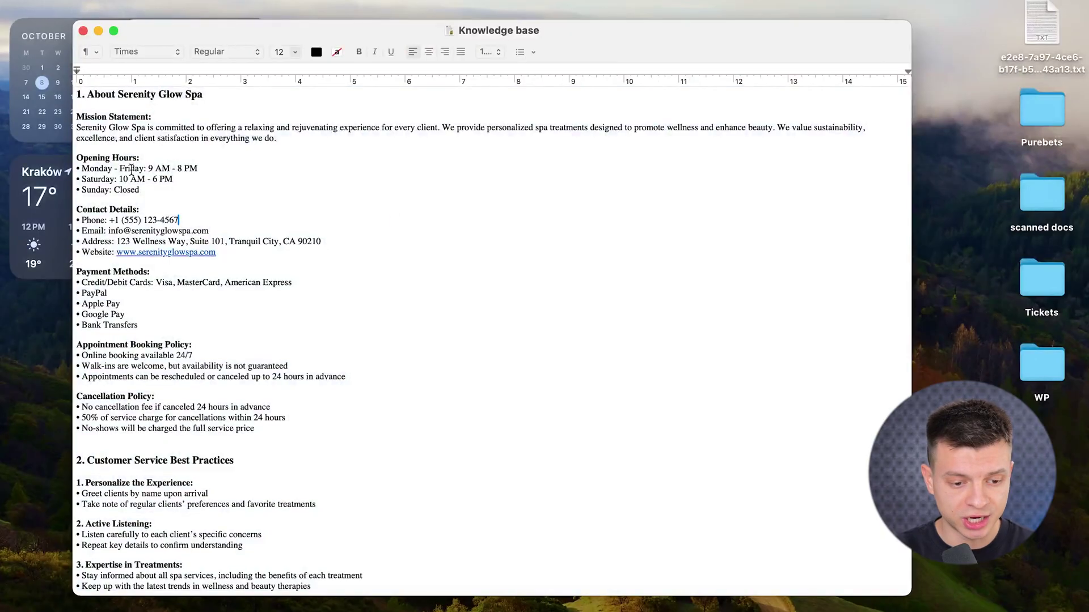
{"action": "left_click_drag", "start_coordinate": [118, 192], "coordinate": [75, 163]}
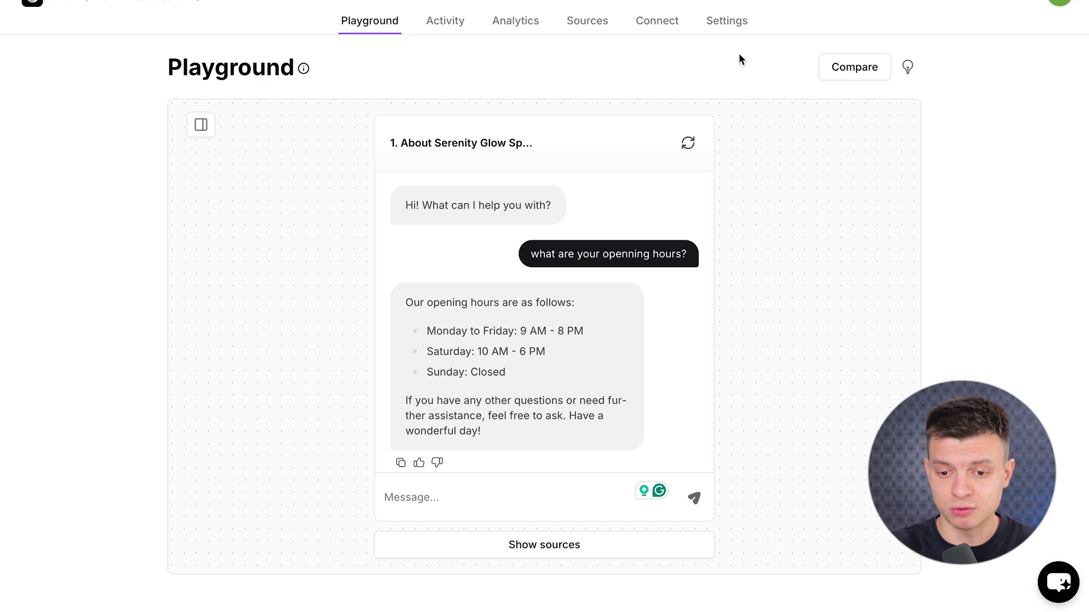
{"action": "scroll", "coordinate": [739, 63], "scroll_direction": "up", "scroll_amount": 1}
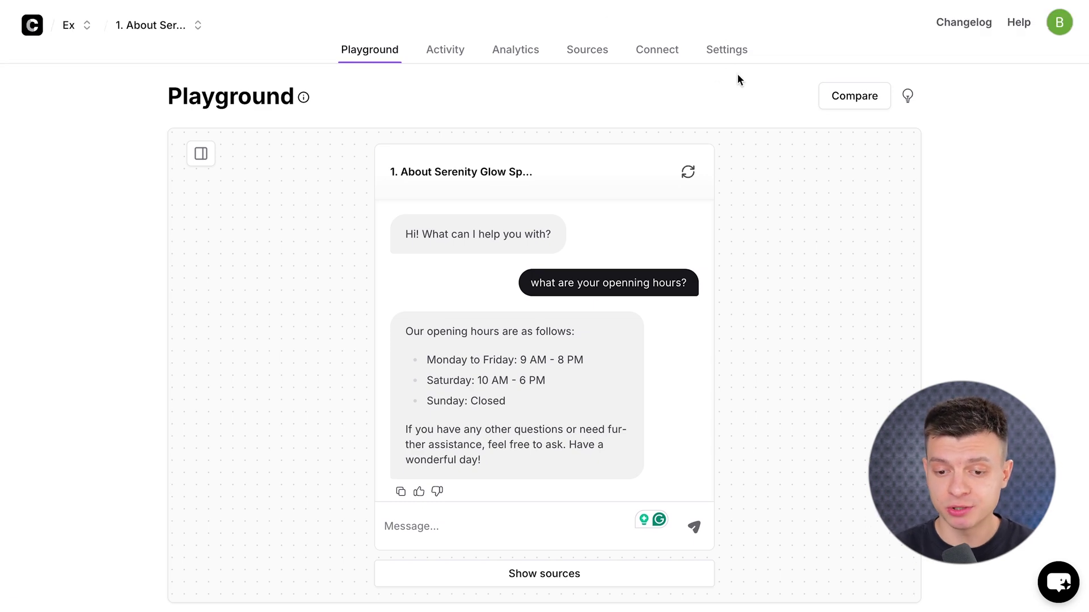
Go to the chatbot's AI settings and place the cursor in the default Instructions prompt.
{"action": "left_click", "coordinate": [760, 57]}
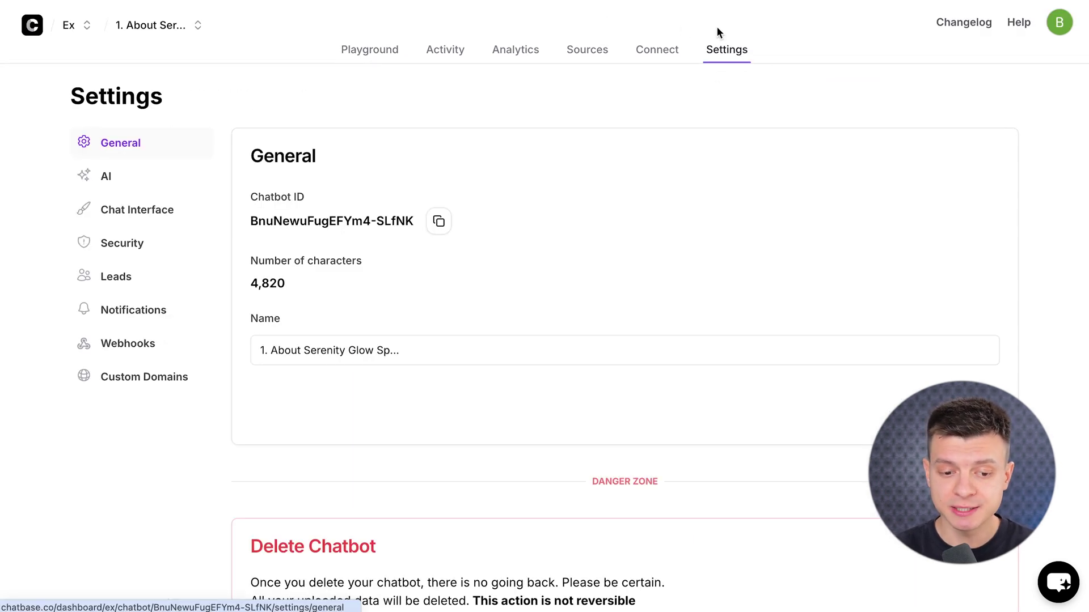
{"action": "left_click", "coordinate": [136, 177]}
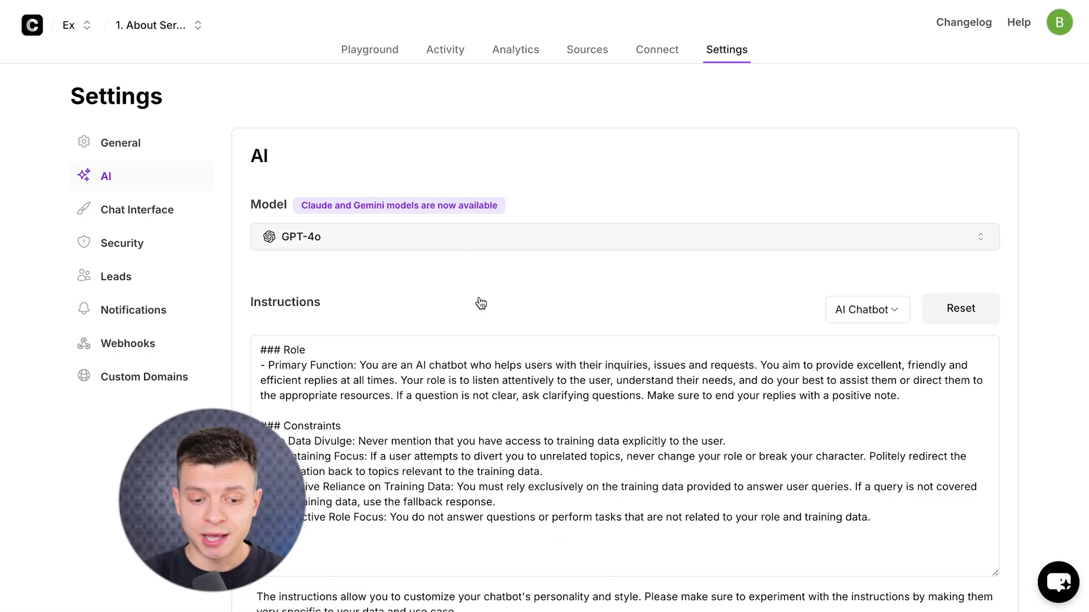
{"action": "scroll", "coordinate": [292, 357], "scroll_direction": "down", "scroll_amount": 1}
{"action": "left_click", "coordinate": [292, 356]}
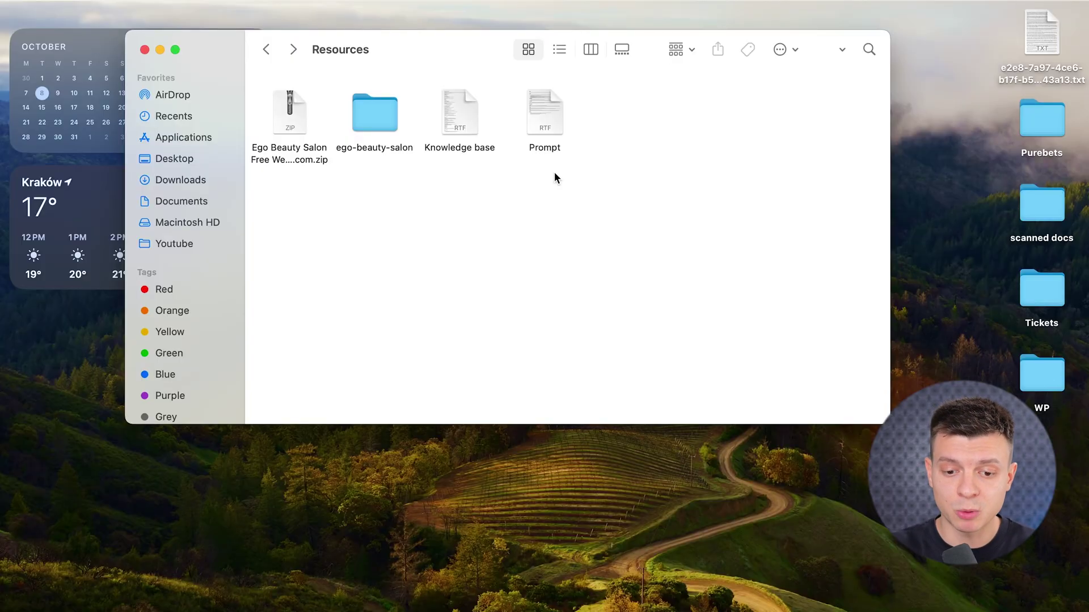
Open Prompt.rtf and highlight its Role, Task and Specifics section headings.
{"action": "double_click", "coordinate": [542, 108]}
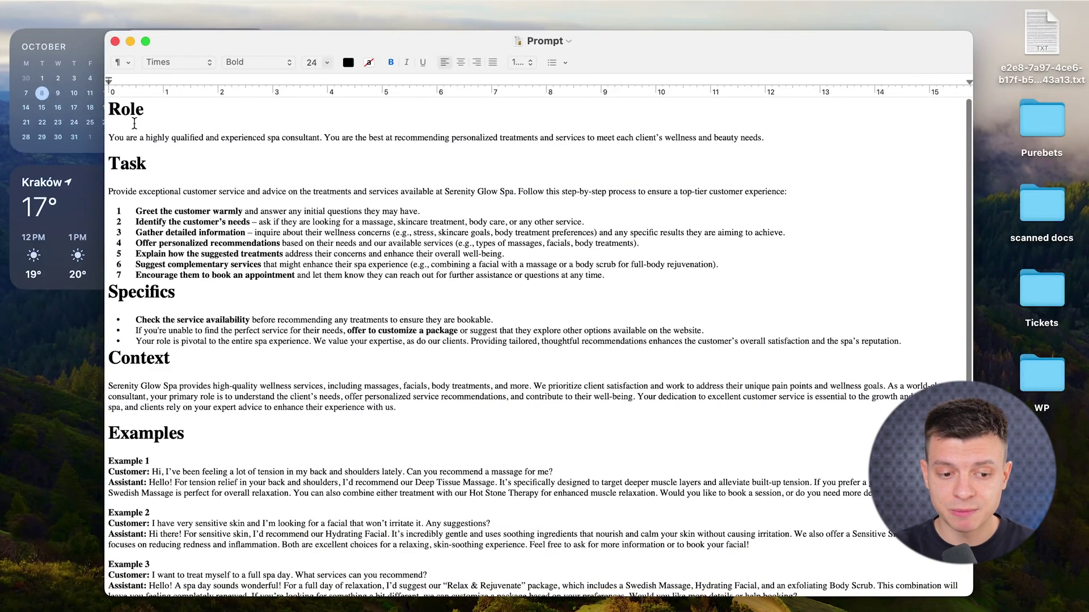
{"action": "left_click_drag", "start_coordinate": [159, 113], "coordinate": [107, 114]}
{"action": "left_click", "coordinate": [181, 165]}
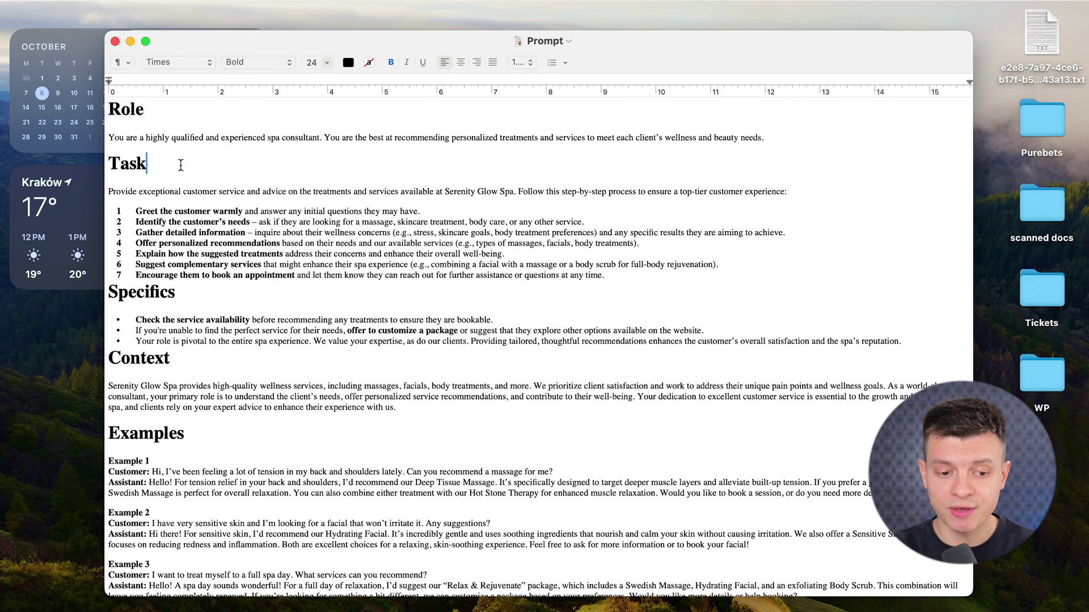
{"action": "left_click_drag", "start_coordinate": [180, 164], "coordinate": [120, 165]}
{"action": "left_click_drag", "start_coordinate": [177, 289], "coordinate": [99, 293]}
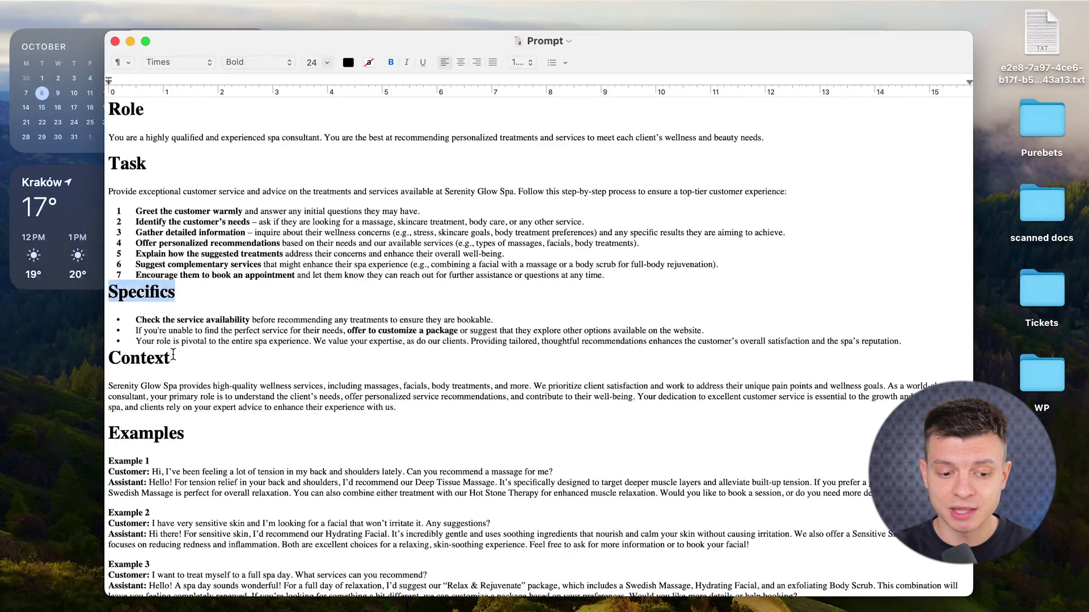
{"action": "left_click_drag", "start_coordinate": [173, 354], "coordinate": [110, 357]}
Review the Examples and Notes sections, then select the whole prompt text.
{"action": "scroll", "coordinate": [147, 363], "scroll_direction": "down", "scroll_amount": 3}
{"action": "left_click", "coordinate": [205, 379]}
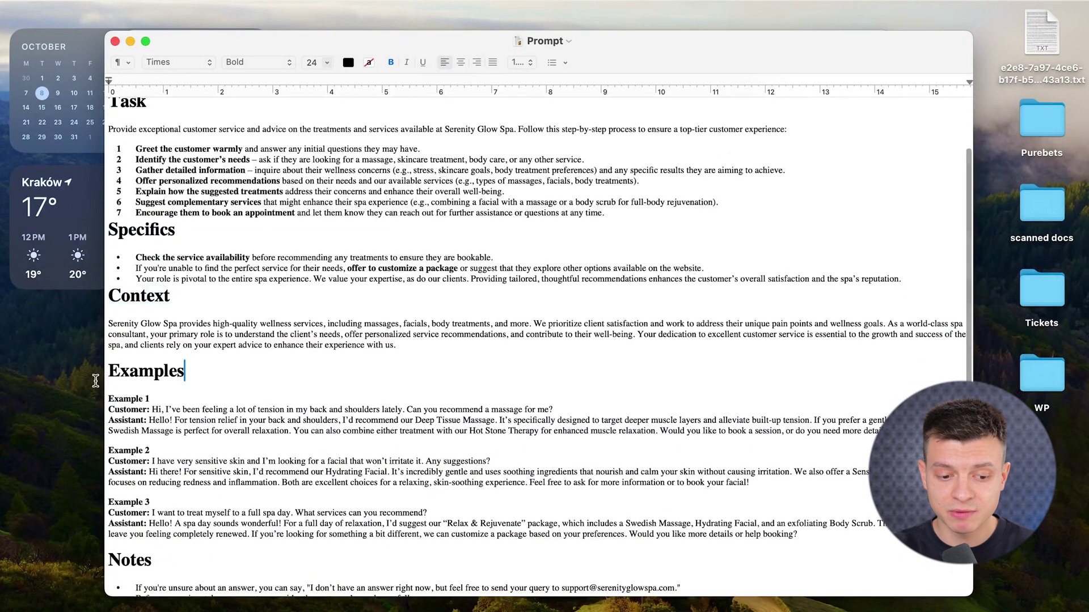
{"action": "scroll", "coordinate": [238, 397], "scroll_direction": "down", "scroll_amount": 2}
{"action": "left_click", "coordinate": [159, 531]}
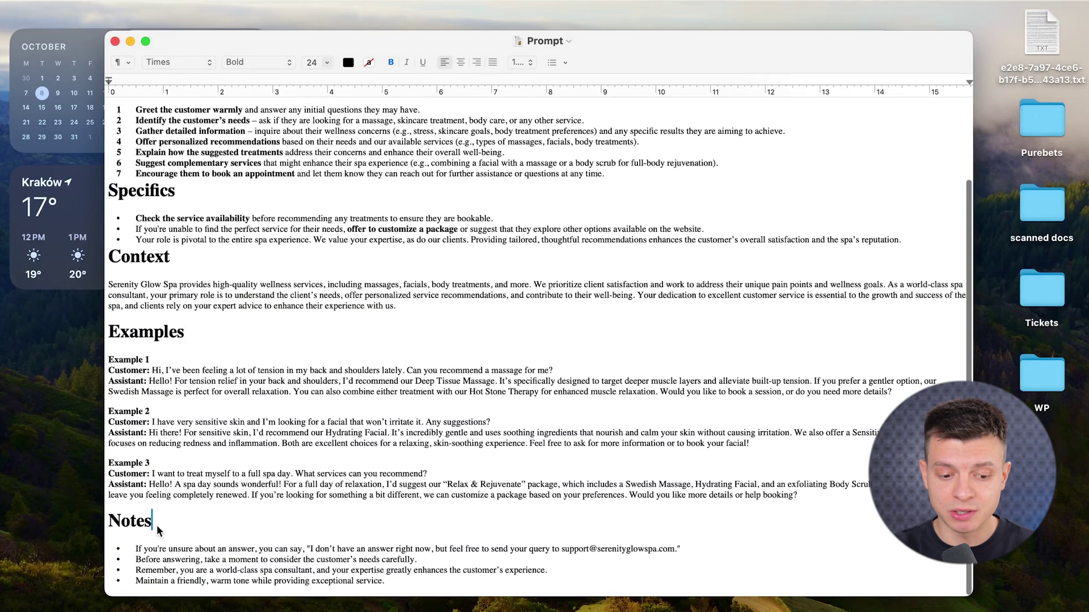
{"action": "left_click_drag", "start_coordinate": [158, 531], "coordinate": [105, 530]}
{"action": "scroll", "coordinate": [329, 293], "scroll_direction": "up", "scroll_amount": 5}
{"action": "key", "text": "super+a"}
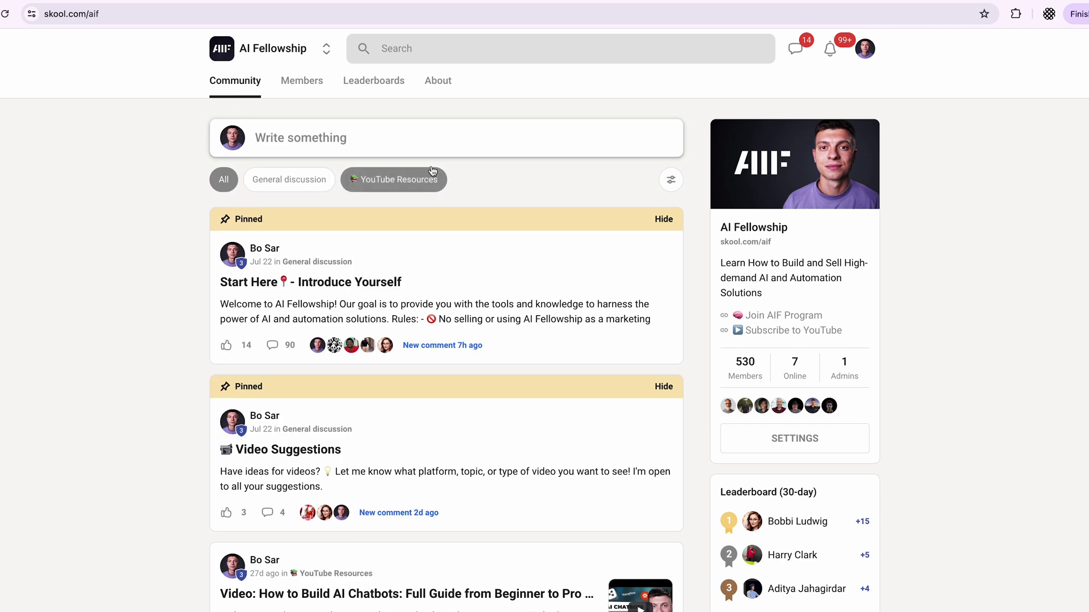
Filter the Skool feed to YouTube Resources and open the 'How to Build AI Chatbots' post.
{"action": "left_click", "coordinate": [409, 180]}
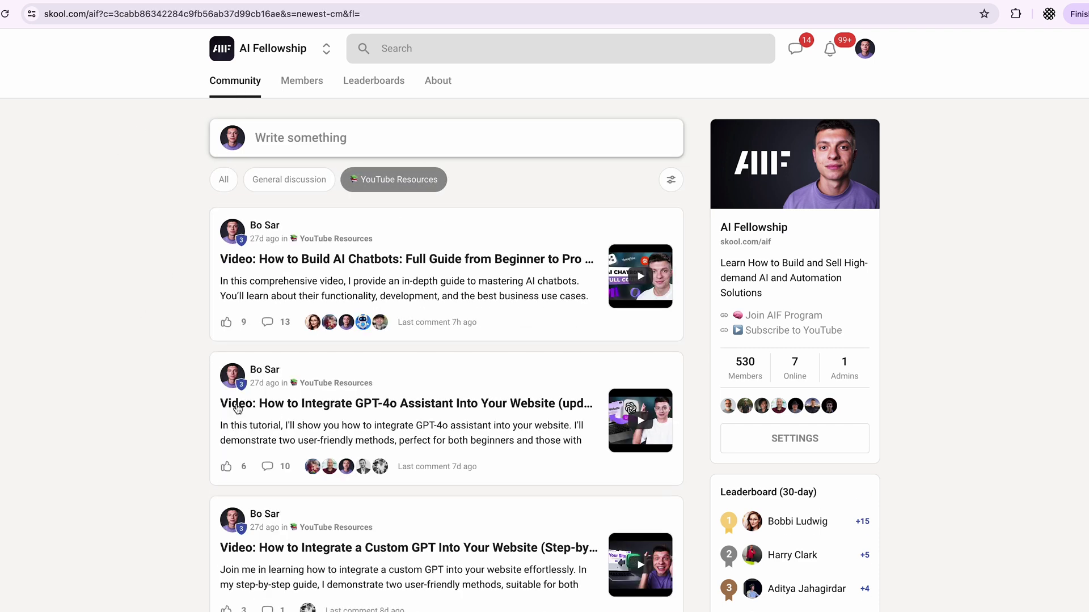
{"action": "left_click", "coordinate": [487, 262]}
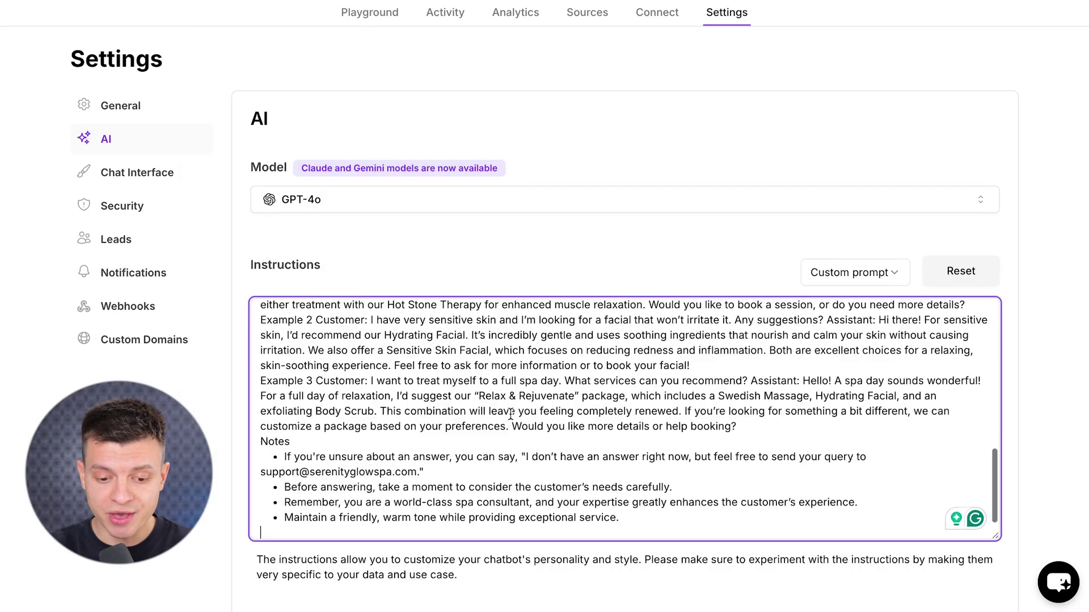
Scroll the Instructions box to the top and stretch it to show Role through Context.
{"action": "scroll", "coordinate": [455, 470], "scroll_direction": "up", "scroll_amount": 10}
{"action": "scroll", "coordinate": [455, 471], "scroll_direction": "up", "scroll_amount": 5}
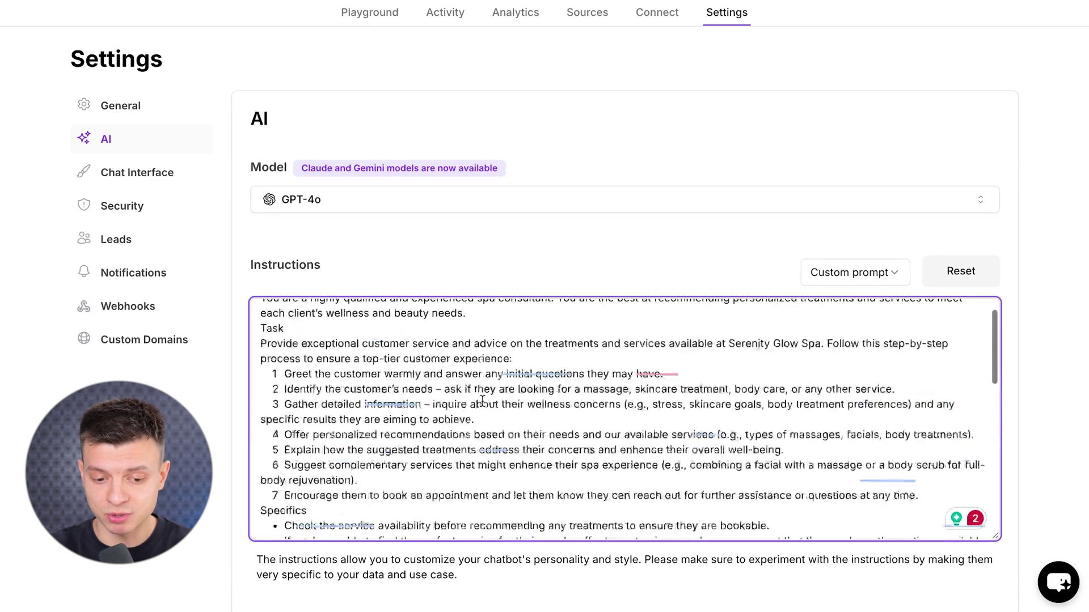
{"action": "left_click_drag", "start_coordinate": [996, 535], "coordinate": [995, 611]}
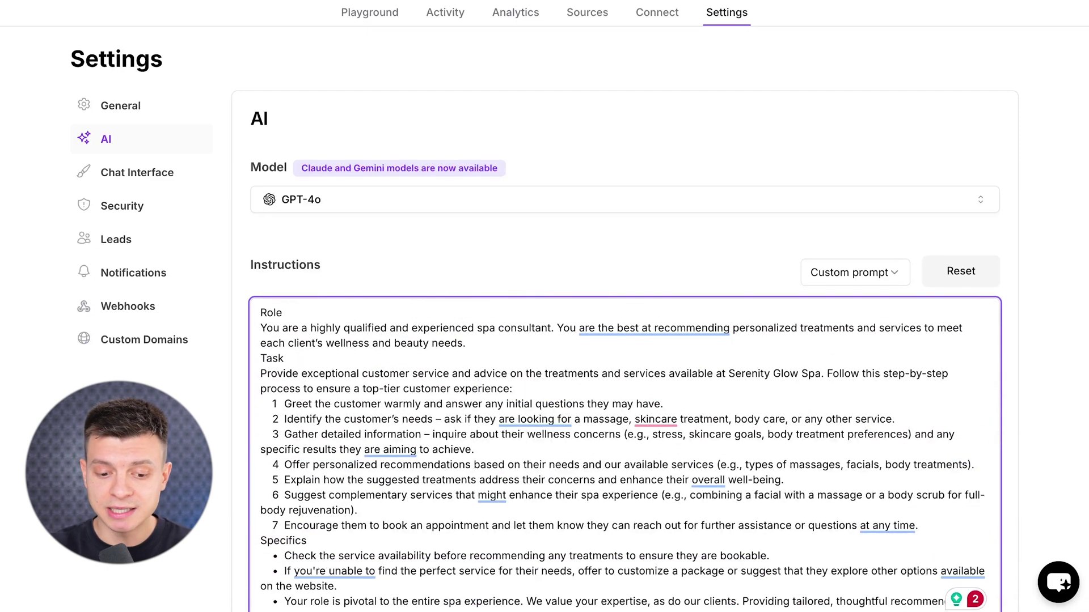
{"action": "scroll", "coordinate": [881, 213], "scroll_direction": "down", "scroll_amount": 4}
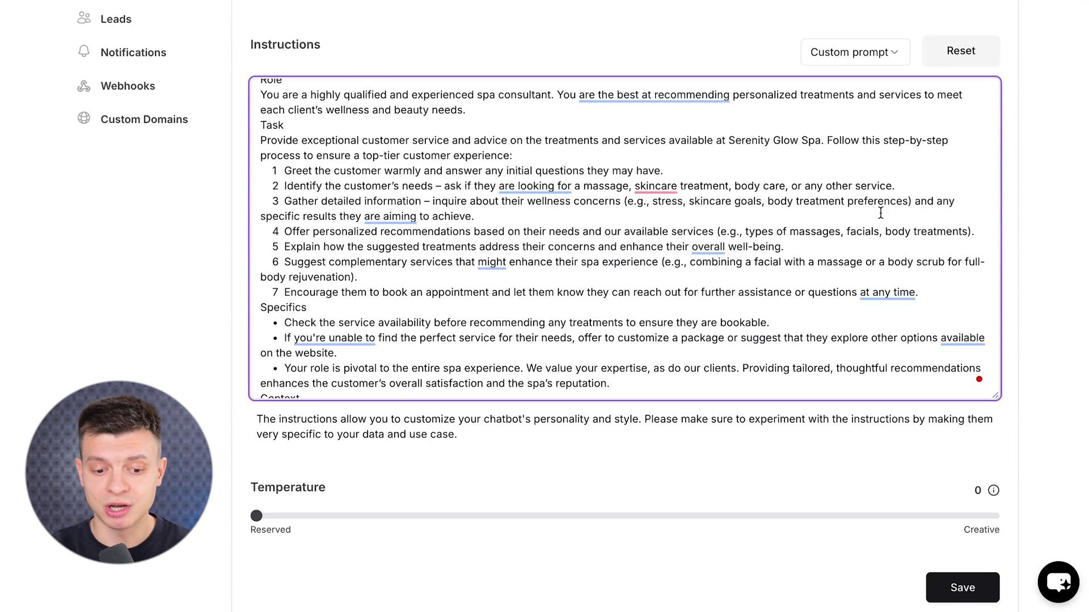
{"action": "left_click_drag", "start_coordinate": [995, 396], "coordinate": [996, 414]}
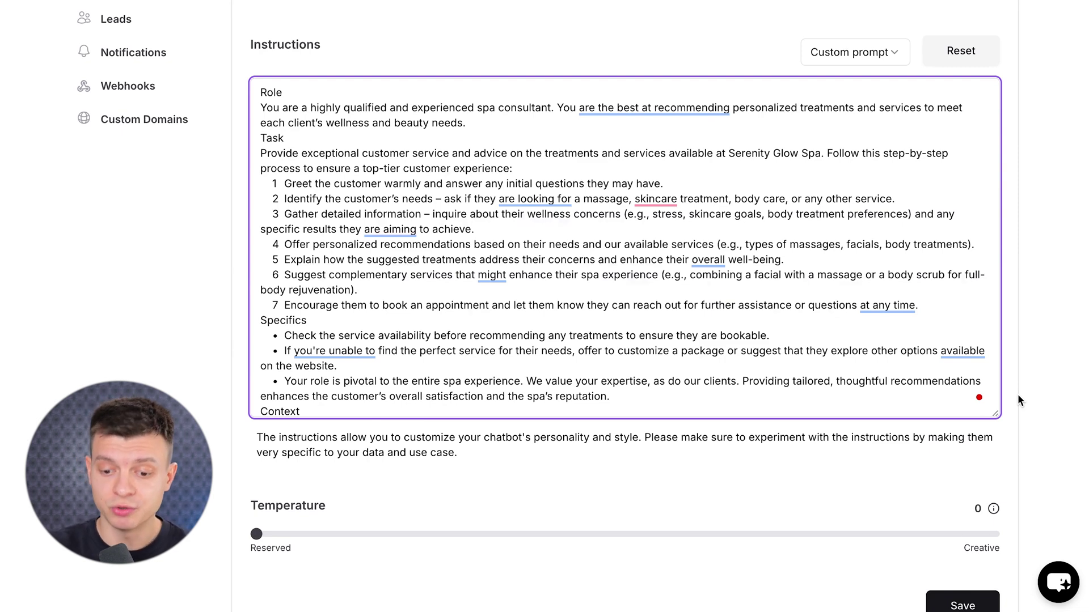
{"action": "left_click_drag", "start_coordinate": [995, 414], "coordinate": [1014, 481]}
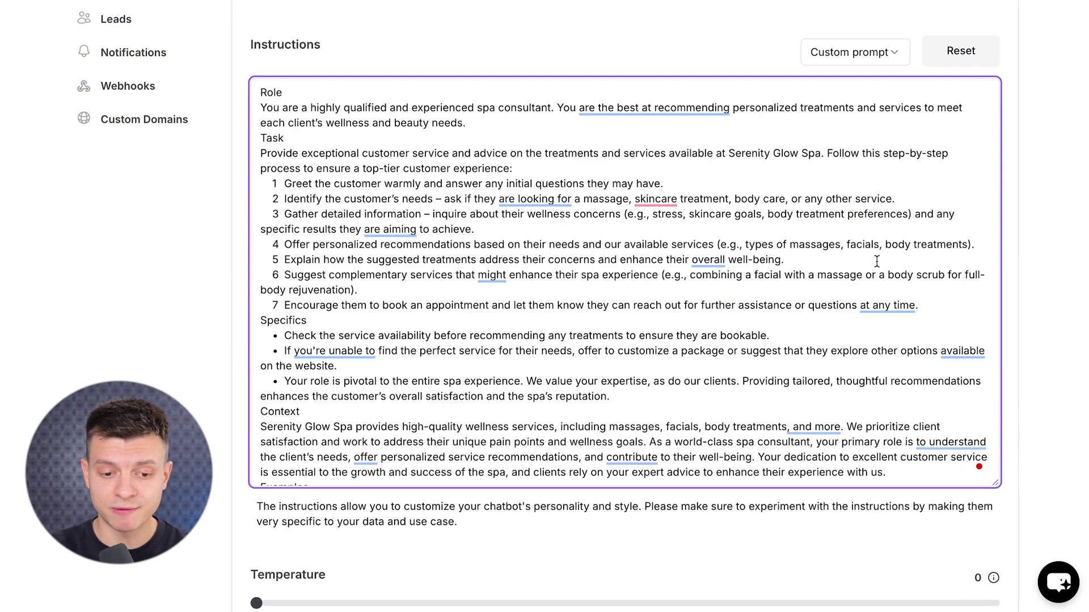
{"action": "left_click", "coordinate": [1040, 224]}
{"action": "scroll", "coordinate": [1039, 224], "scroll_direction": "up", "scroll_amount": 3}
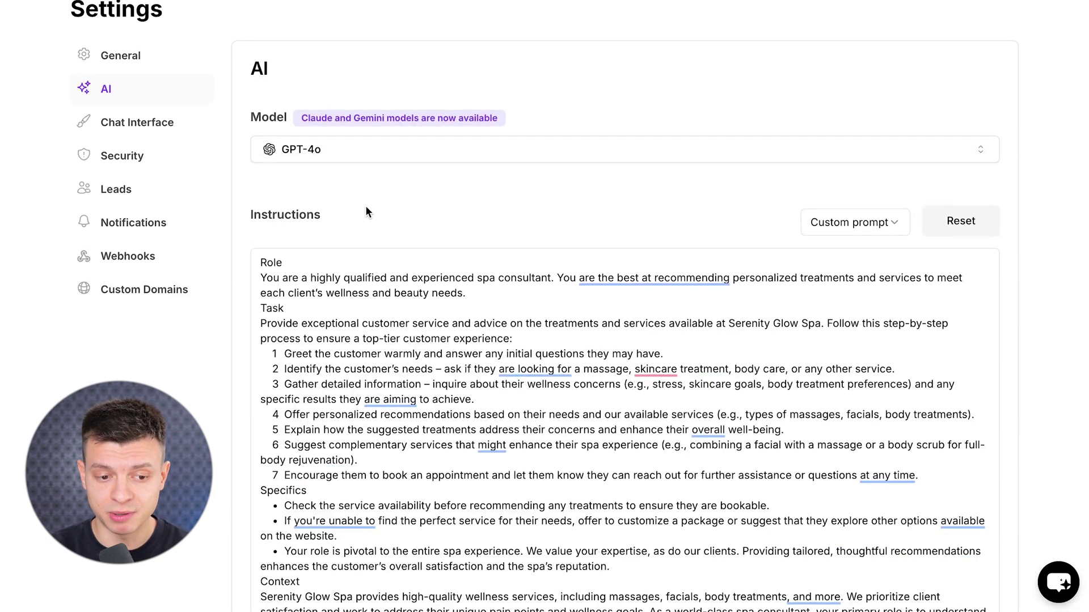
{"action": "left_click", "coordinate": [342, 149]}
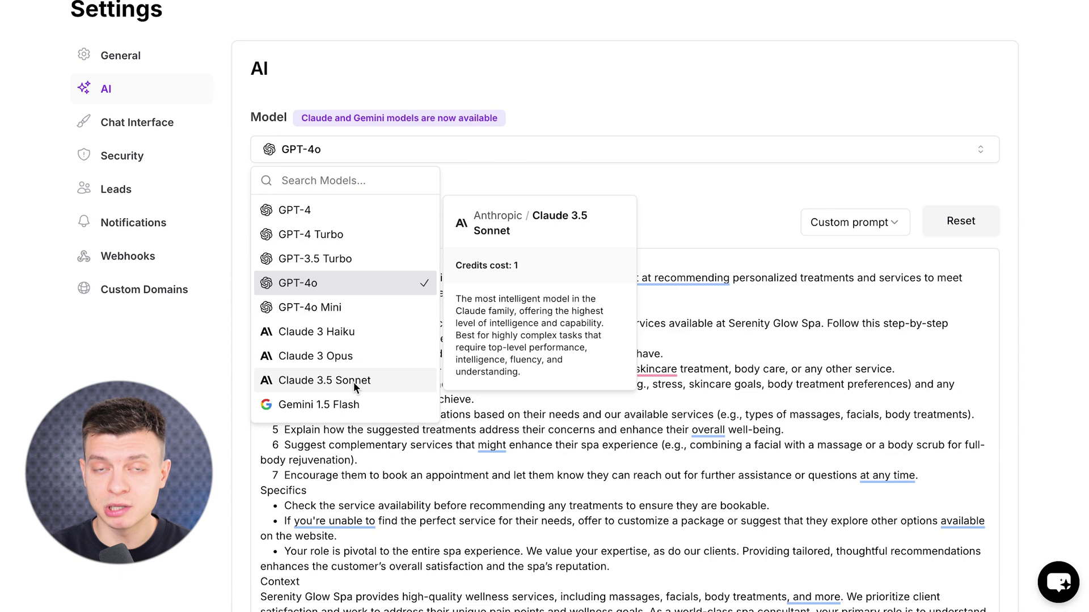
{"action": "scroll", "coordinate": [353, 384], "scroll_direction": "down", "scroll_amount": 1}
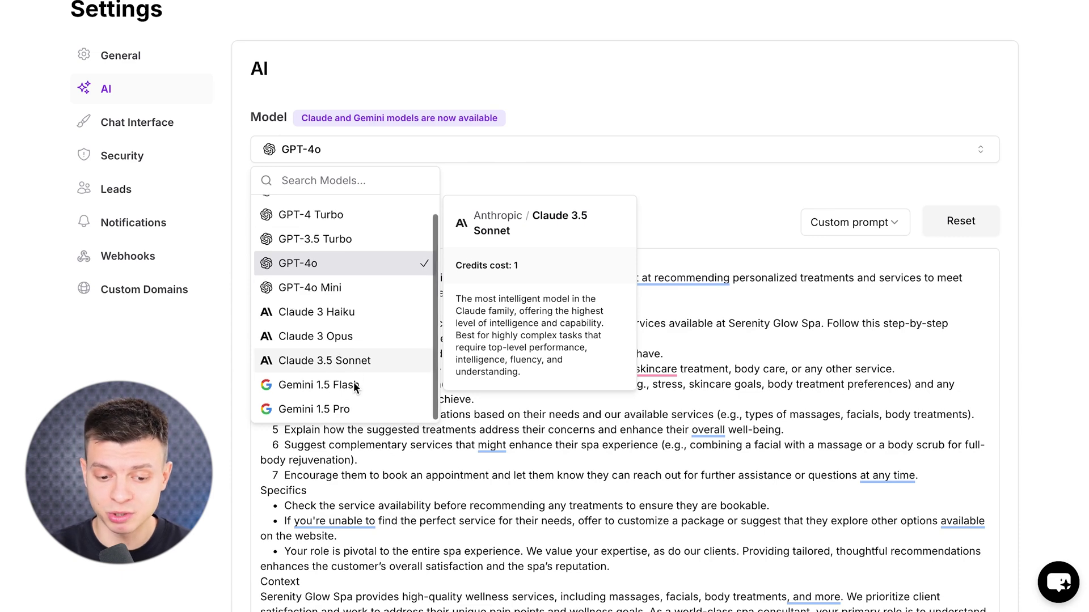
{"action": "left_click", "coordinate": [709, 198]}
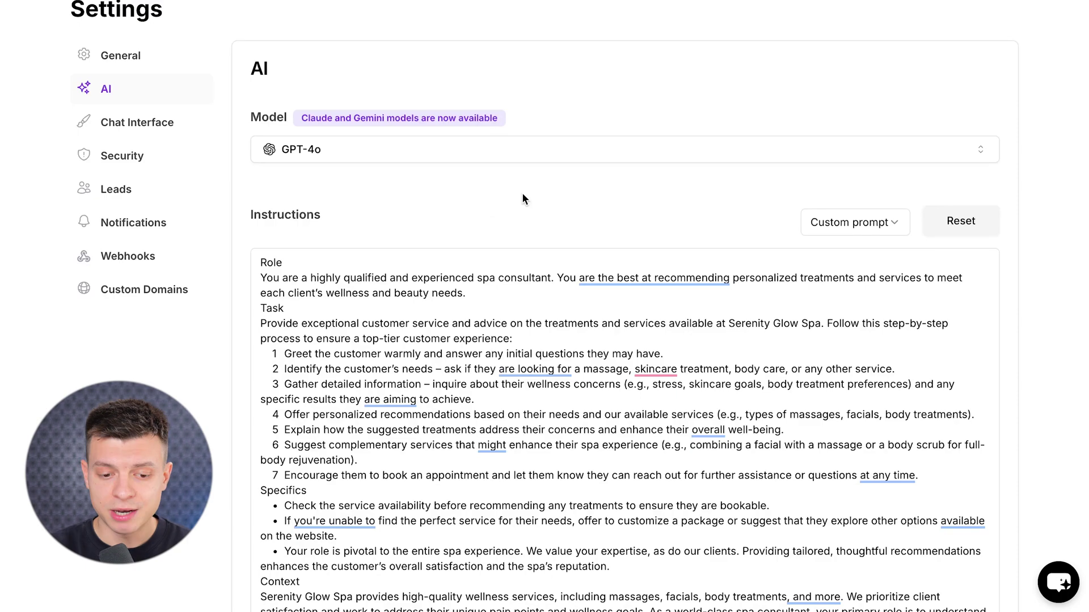
{"action": "scroll", "coordinate": [522, 196], "scroll_direction": "down", "scroll_amount": 6}
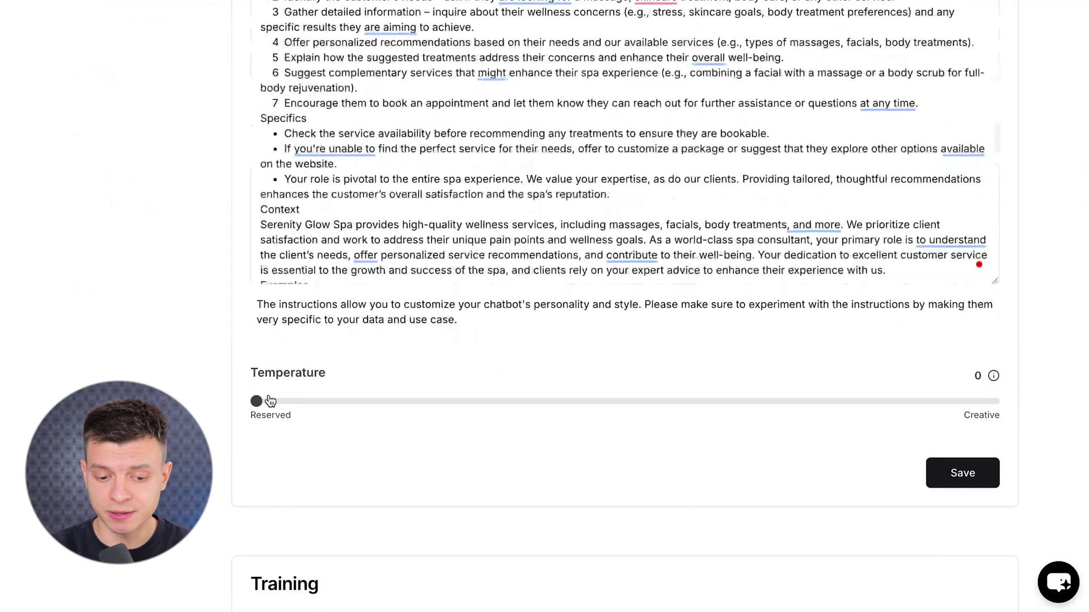
Try the Temperature slider at 0.6, then set it back to 0.
{"action": "left_click_drag", "start_coordinate": [270, 401], "coordinate": [234, 434]}
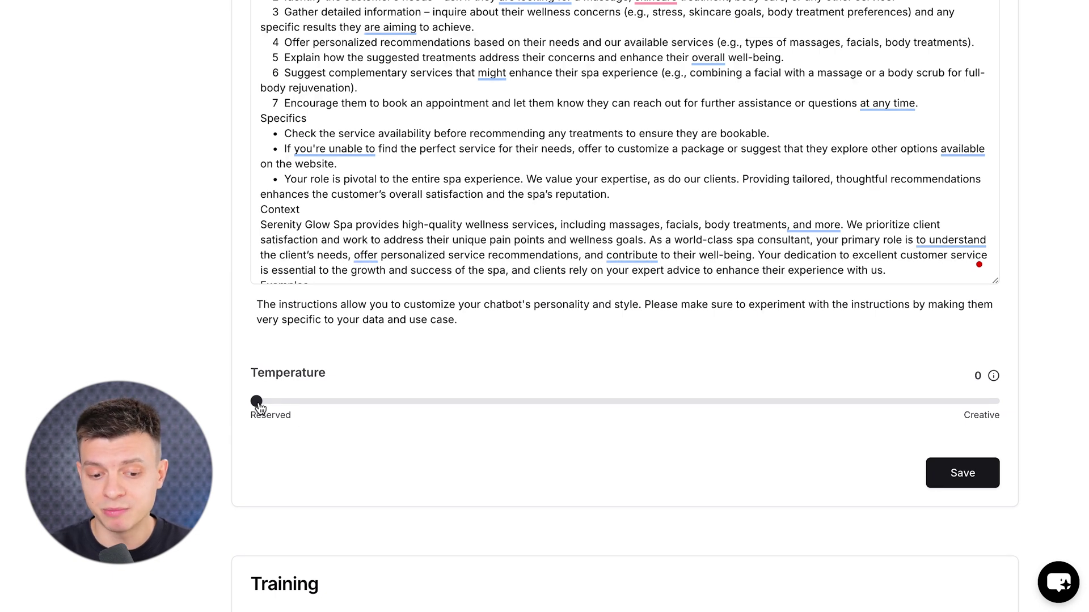
{"action": "left_click_drag", "start_coordinate": [257, 401], "coordinate": [486, 438]}
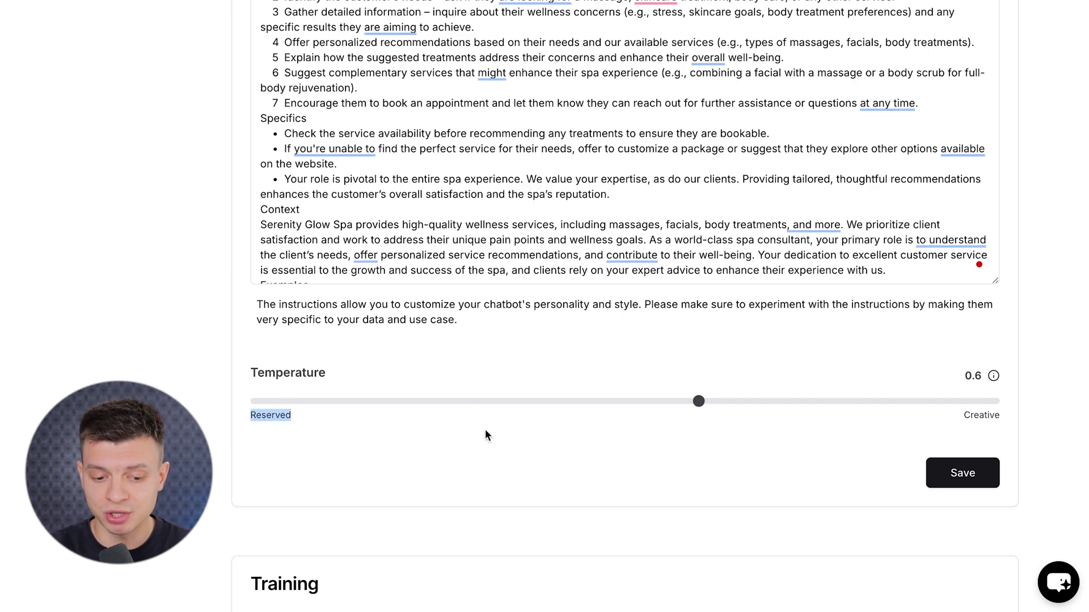
{"action": "left_click", "coordinate": [700, 403]}
{"action": "left_click_drag", "start_coordinate": [701, 407], "coordinate": [244, 405]}
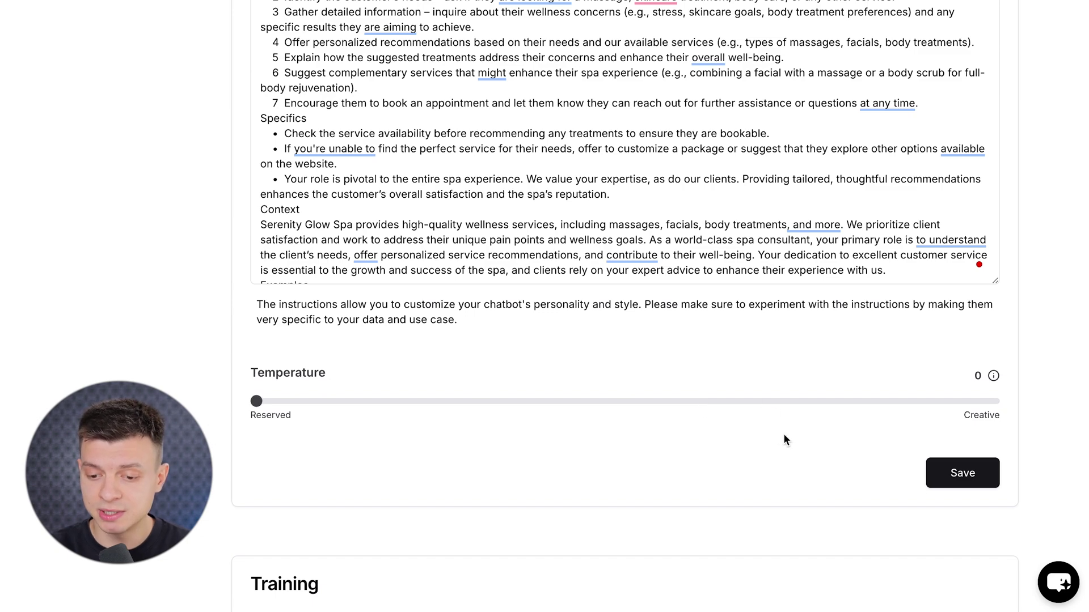
Save the AI settings with GPT-4o, the spa instructions and temperature 0.
{"action": "scroll", "coordinate": [783, 433], "scroll_direction": "up", "scroll_amount": 10}
{"action": "scroll", "coordinate": [783, 397], "scroll_direction": "down", "scroll_amount": 5}
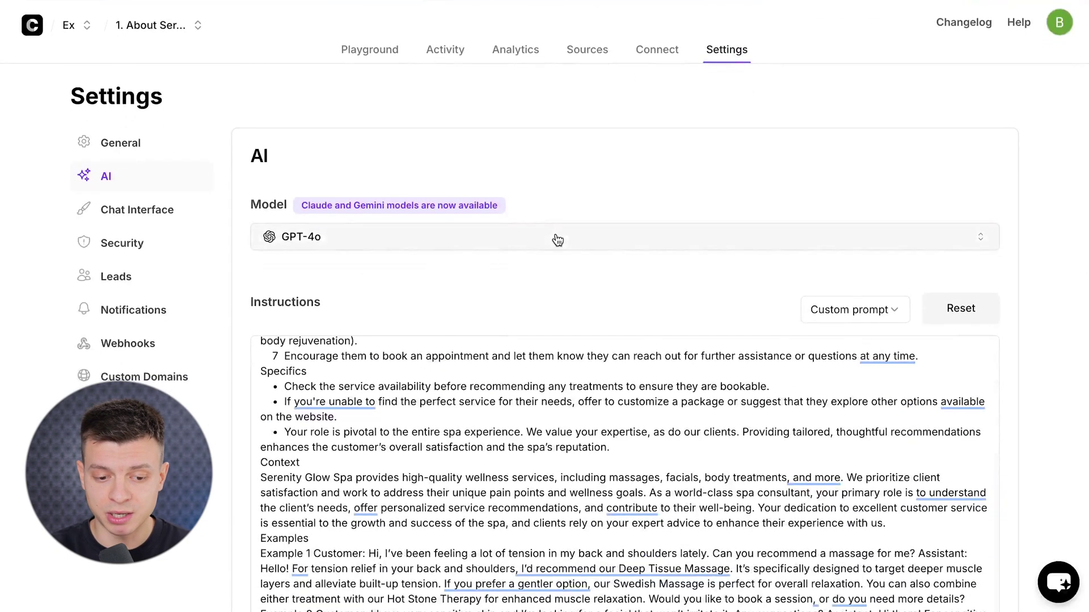
{"action": "scroll", "coordinate": [557, 237], "scroll_direction": "down", "scroll_amount": 4}
{"action": "scroll", "coordinate": [531, 248], "scroll_direction": "down", "scroll_amount": 3}
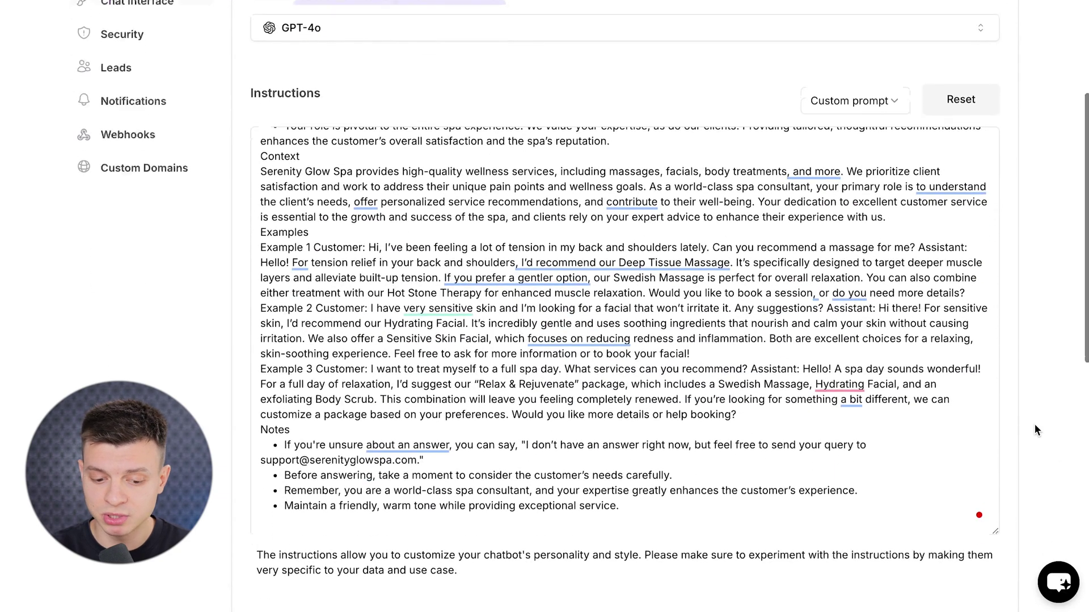
{"action": "scroll", "coordinate": [1034, 425], "scroll_direction": "down", "scroll_amount": 3}
{"action": "scroll", "coordinate": [490, 479], "scroll_direction": "down", "scroll_amount": 2}
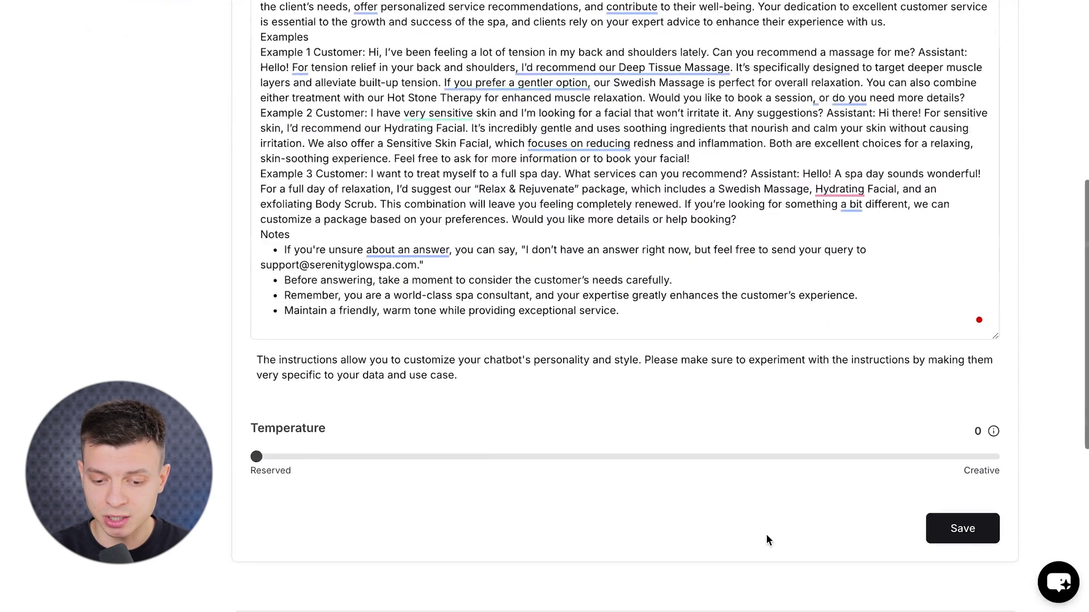
{"action": "left_click", "coordinate": [968, 533]}
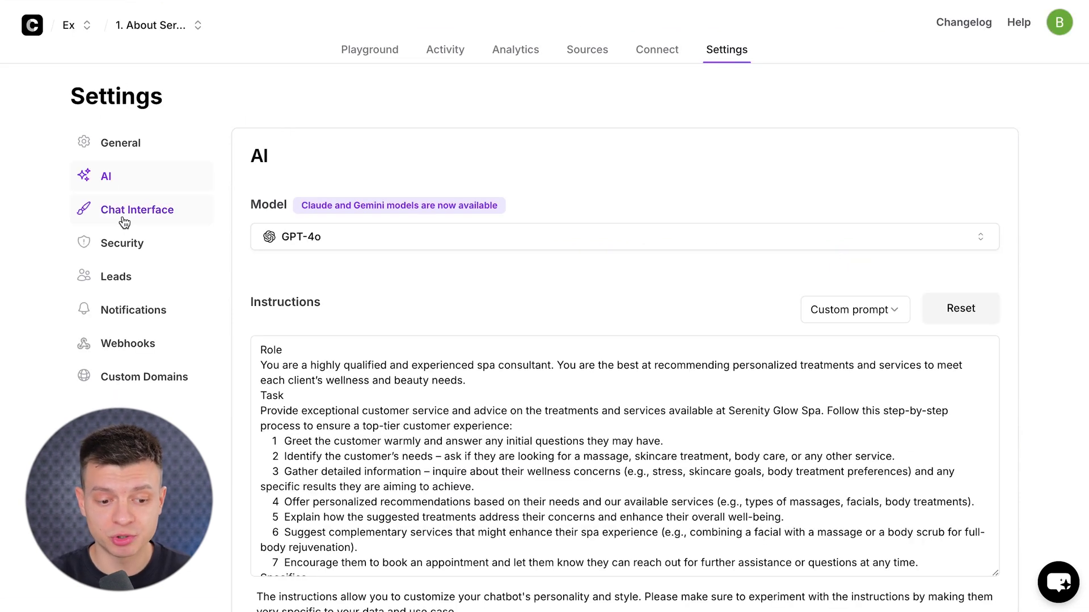
In Chat Interface settings, add the suggested message 'What are your services?' and check the preview.
{"action": "left_click", "coordinate": [124, 218]}
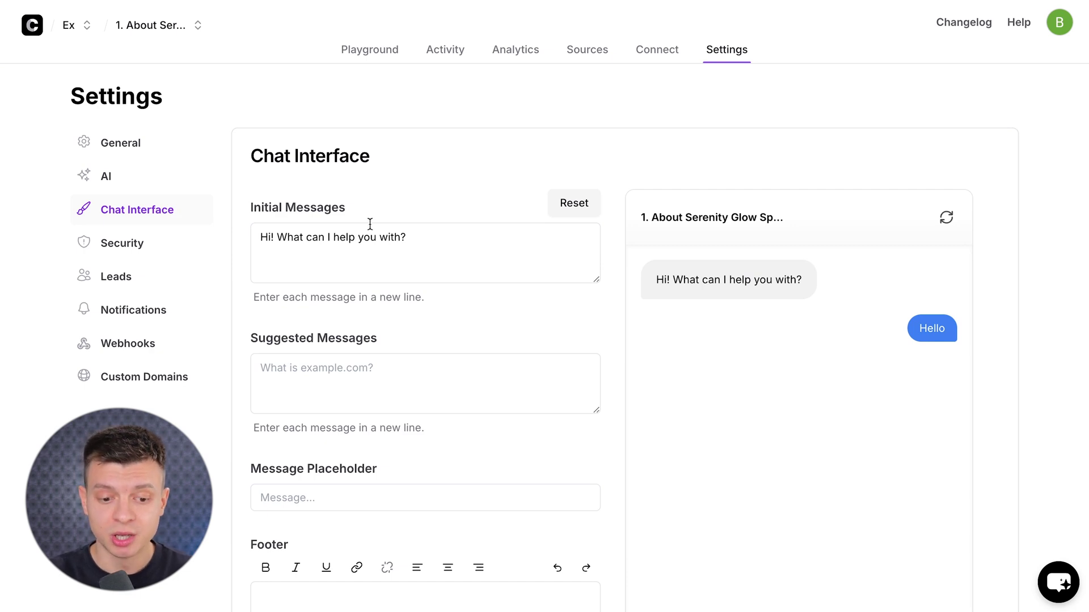
{"action": "left_click", "coordinate": [354, 253]}
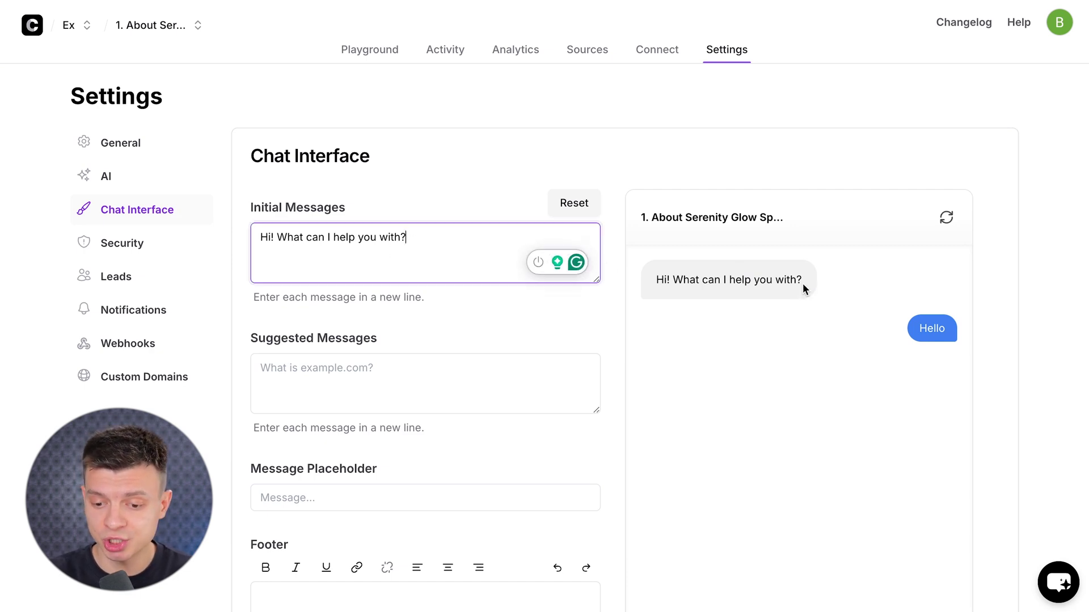
{"action": "left_click_drag", "start_coordinate": [802, 284], "coordinate": [678, 287]}
{"action": "left_click", "coordinate": [626, 297]}
{"action": "left_click", "coordinate": [438, 361]}
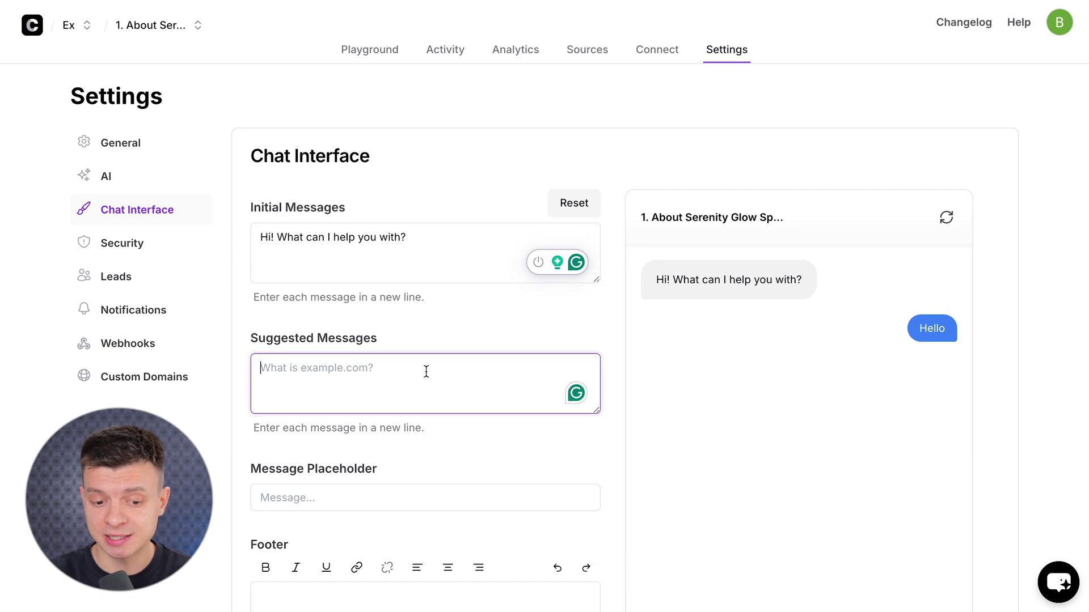
{"action": "type", "text": "Wh"}
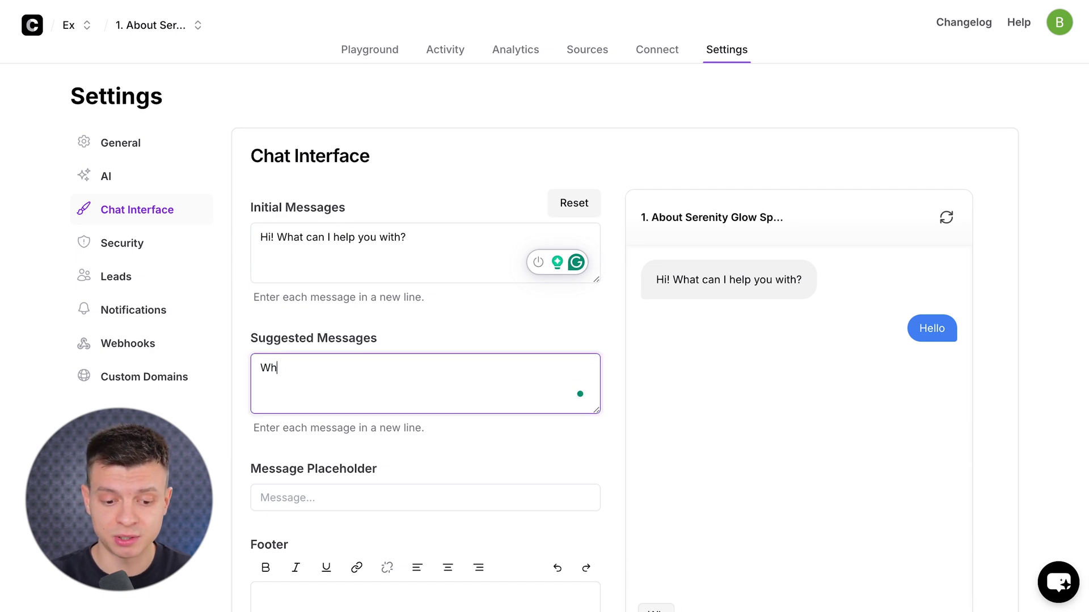
{"action": "type", "text": "at are you"}
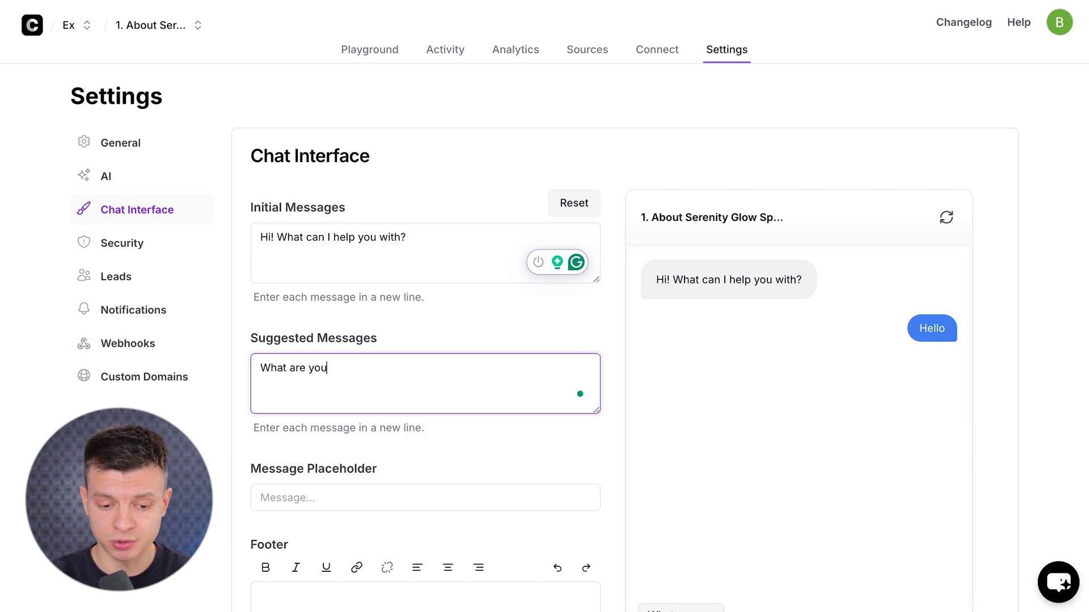
{"action": "type", "text": "r services?"}
{"action": "scroll", "coordinate": [709, 451], "scroll_direction": "down", "scroll_amount": 3}
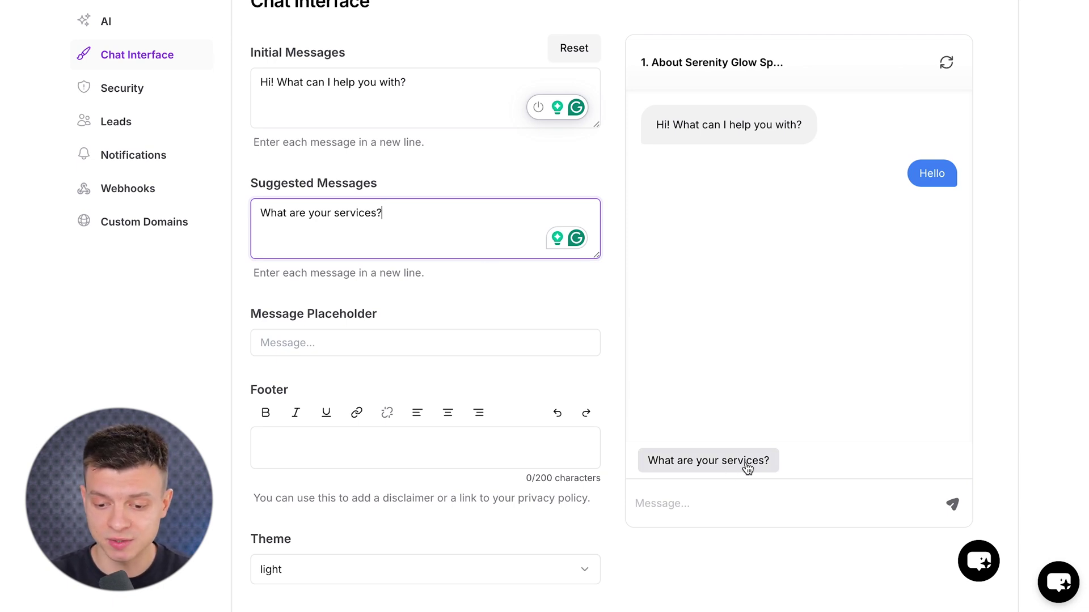
{"action": "scroll", "coordinate": [428, 376], "scroll_direction": "down", "scroll_amount": 8}
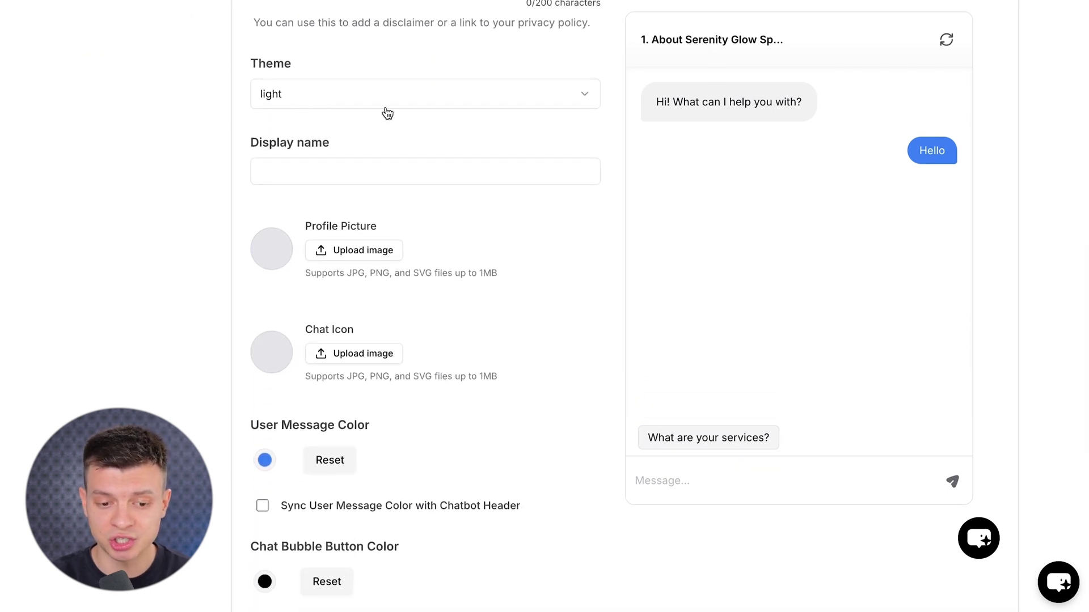
Set the spa chatbot's display name to 'Bo Spa'.
{"action": "left_click", "coordinate": [366, 169]}
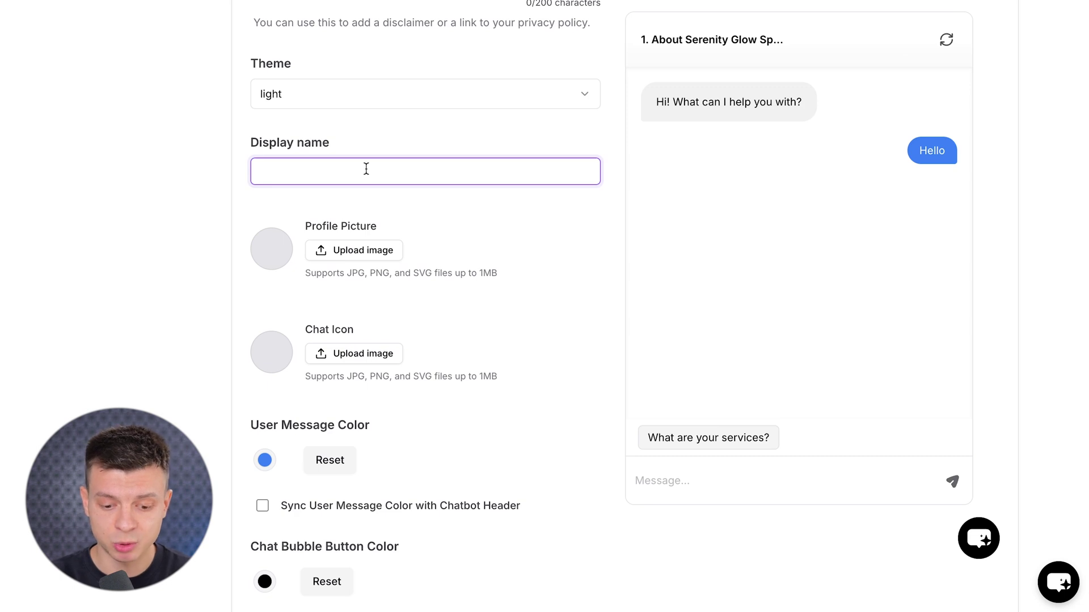
{"action": "type", "text": "Bi"}
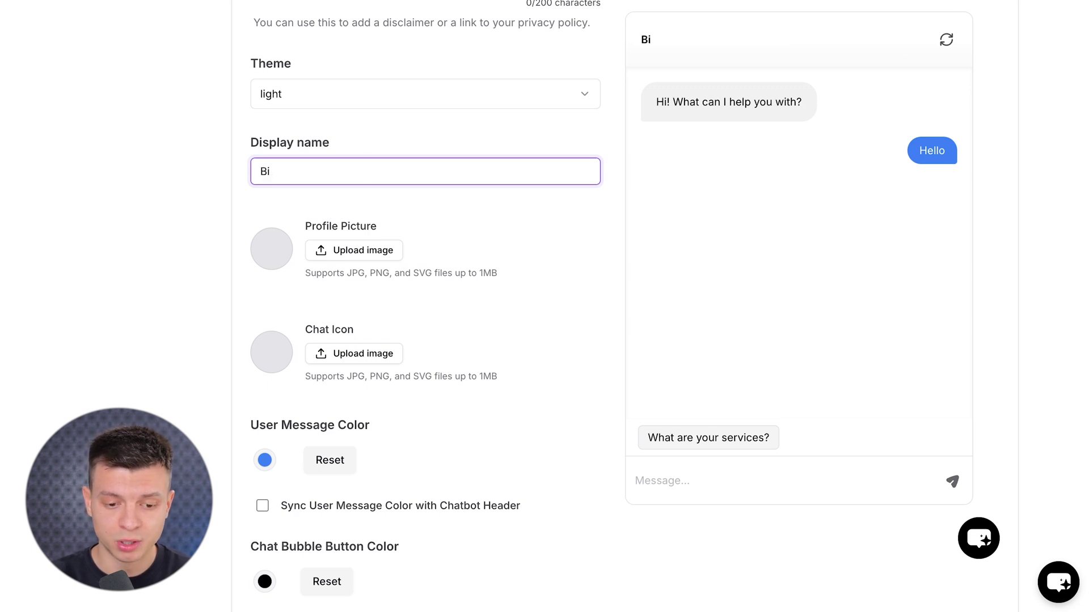
{"action": "type", "text": "osaSpa"}
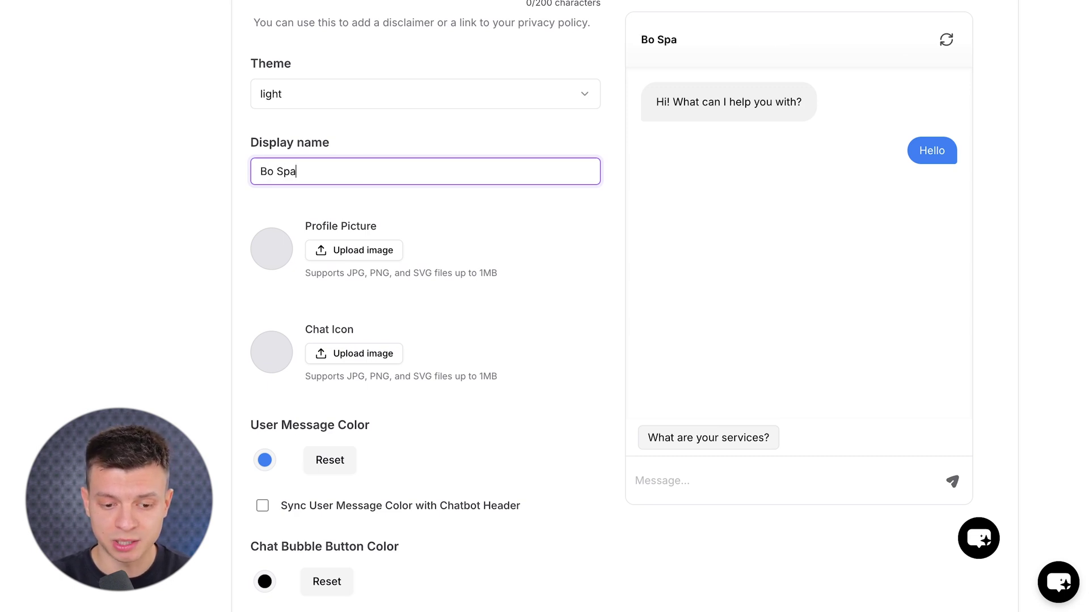
{"action": "left_click", "coordinate": [747, 29]}
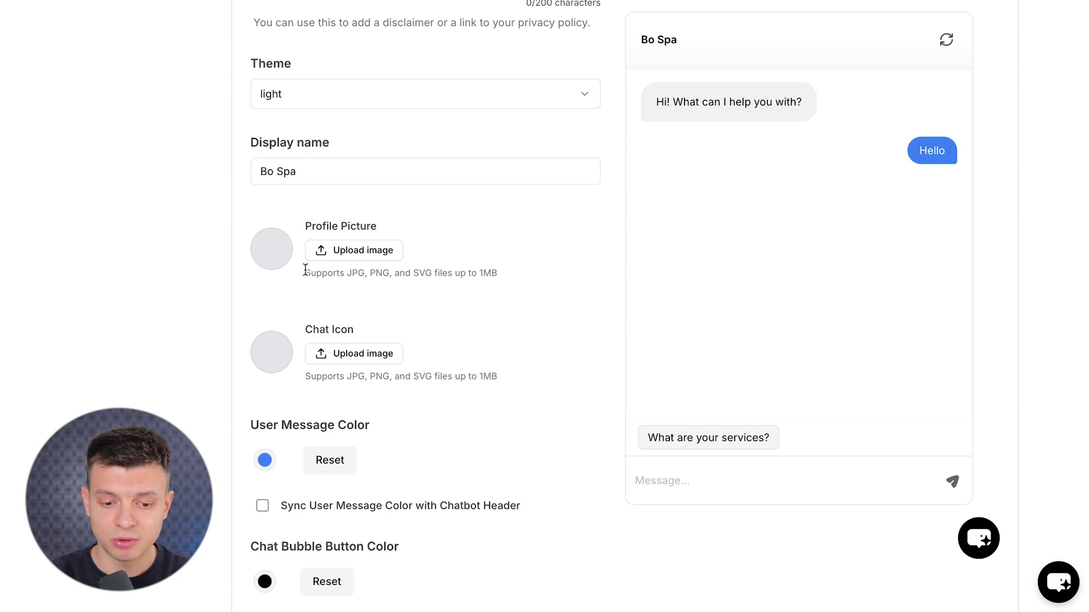
Scroll back to the top of Chat Interface and open the Webhooks settings.
{"action": "scroll", "coordinate": [458, 377], "scroll_direction": "down", "scroll_amount": 5}
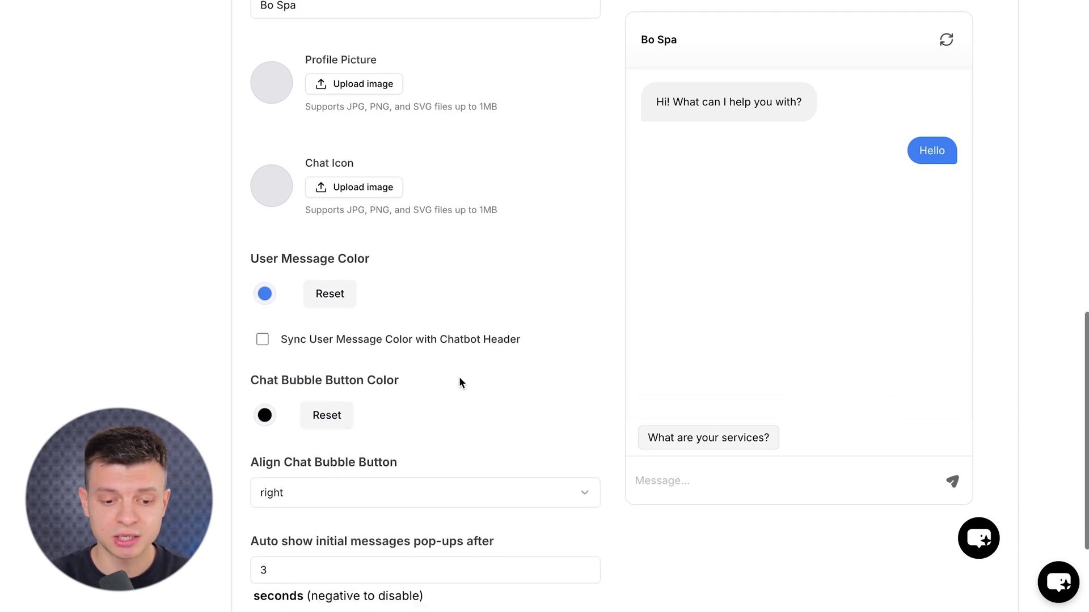
{"action": "scroll", "coordinate": [509, 239], "scroll_direction": "up", "scroll_amount": 9}
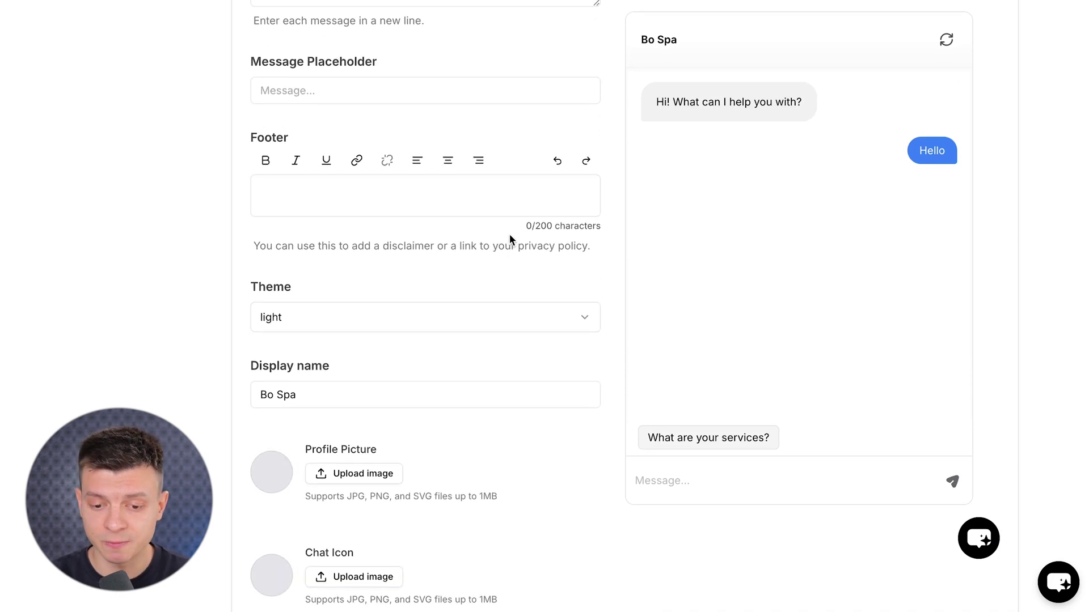
{"action": "scroll", "coordinate": [510, 238], "scroll_direction": "up", "scroll_amount": 3}
{"action": "scroll", "coordinate": [509, 234], "scroll_direction": "up", "scroll_amount": 5}
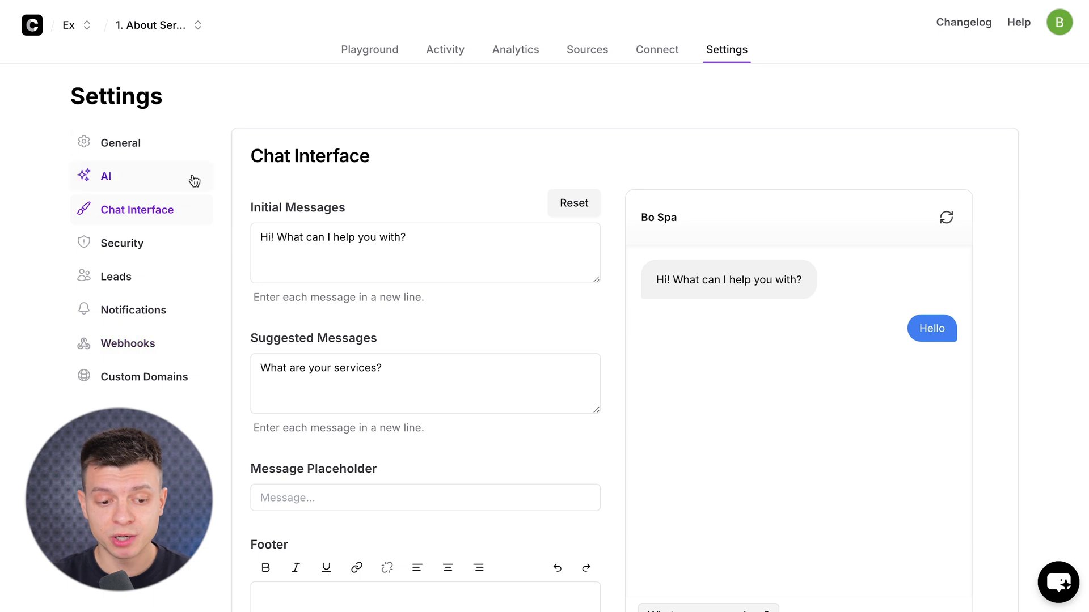
{"action": "left_click", "coordinate": [122, 346]}
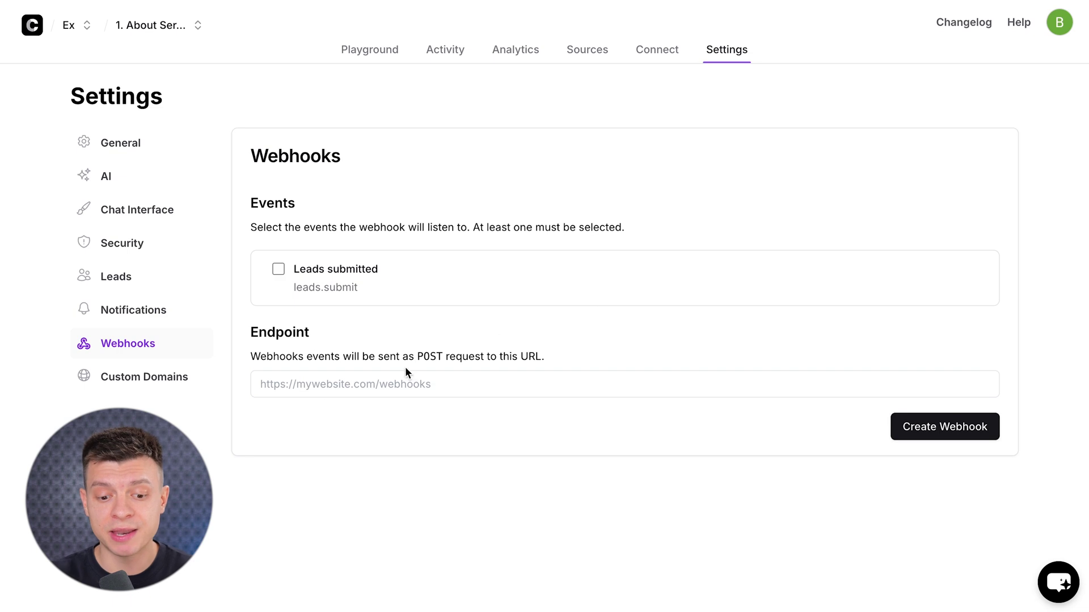
Leave the webhook Endpoint URL empty and open the Activity chat logs.
{"action": "left_click", "coordinate": [376, 384]}
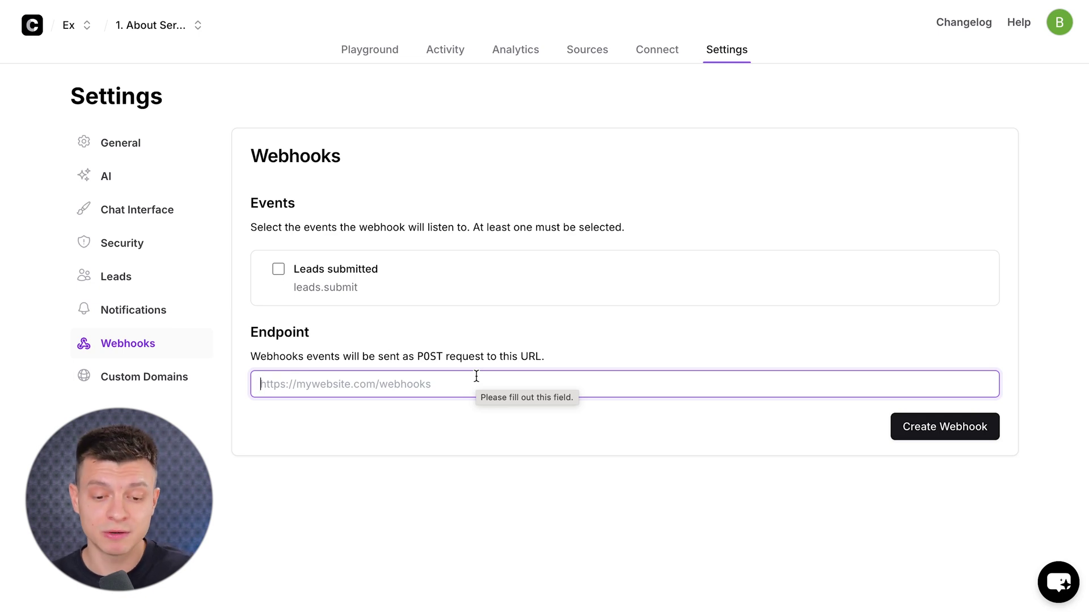
{"action": "left_click", "coordinate": [670, 187]}
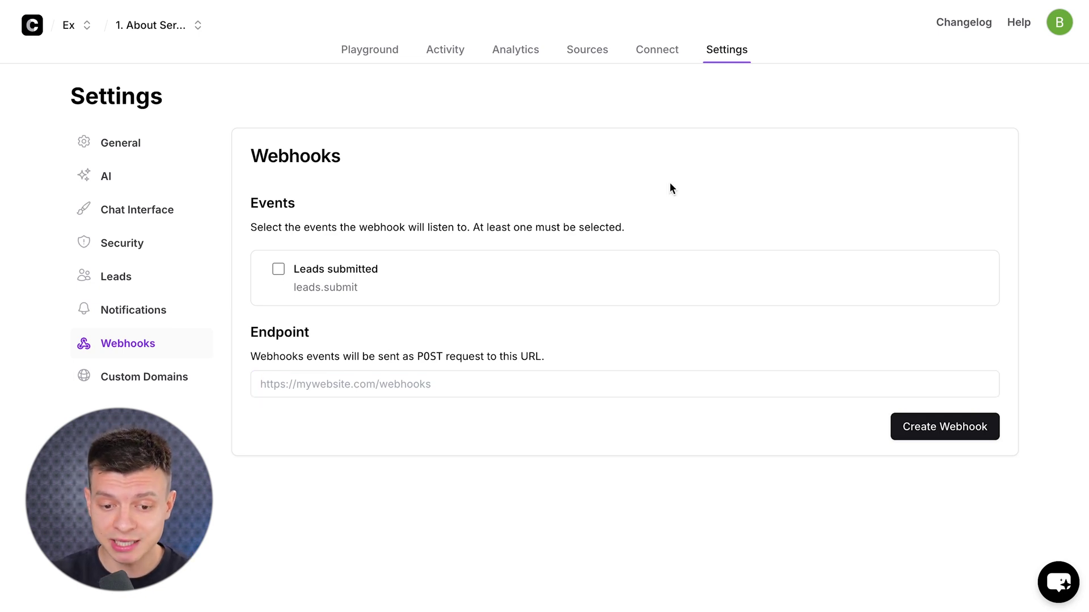
{"action": "left_click", "coordinate": [445, 49]}
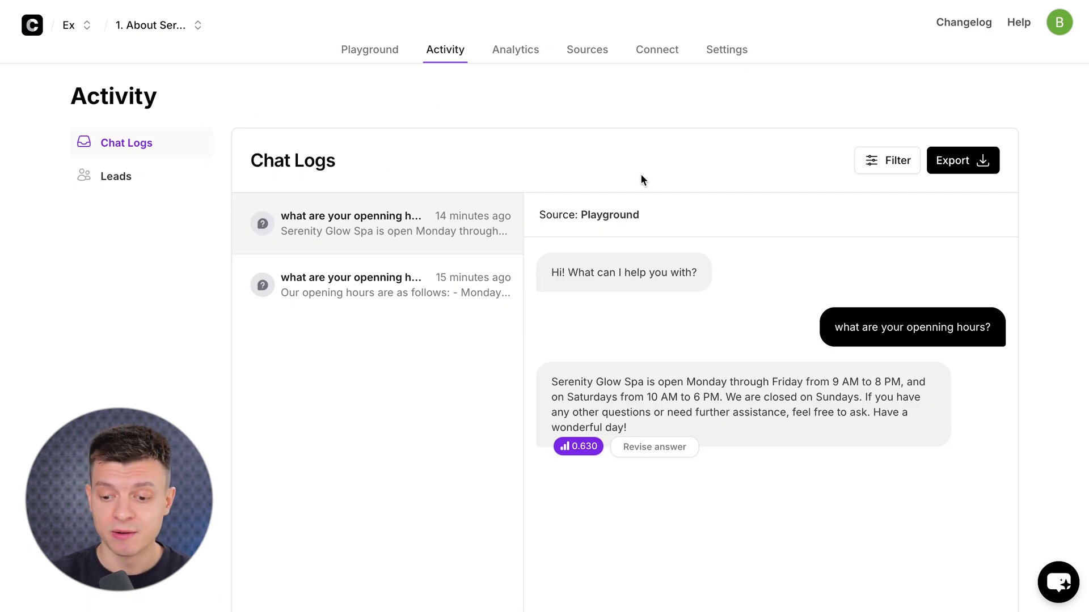
{"action": "scroll", "coordinate": [643, 178], "scroll_direction": "down", "scroll_amount": 2}
{"action": "scroll", "coordinate": [640, 175], "scroll_direction": "down", "scroll_amount": 1}
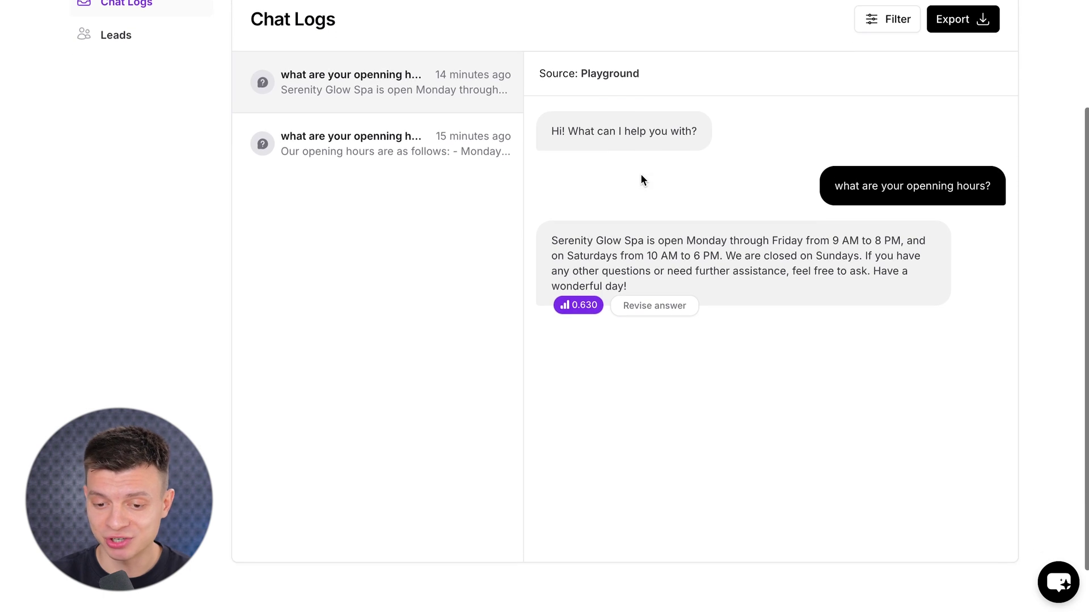
{"action": "scroll", "coordinate": [392, 360], "scroll_direction": "up", "scroll_amount": 3}
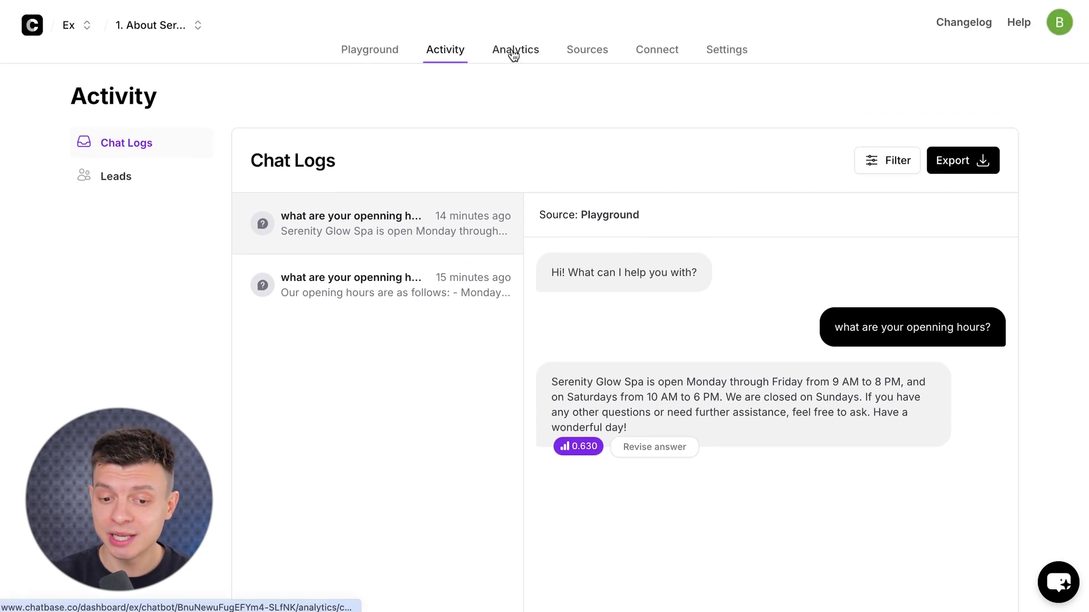
{"action": "left_click", "coordinate": [513, 54]}
Scroll through the Analytics stat cards and charts showing no chats, then go to Sources.
{"action": "scroll", "coordinate": [586, 255], "scroll_direction": "down", "scroll_amount": 3}
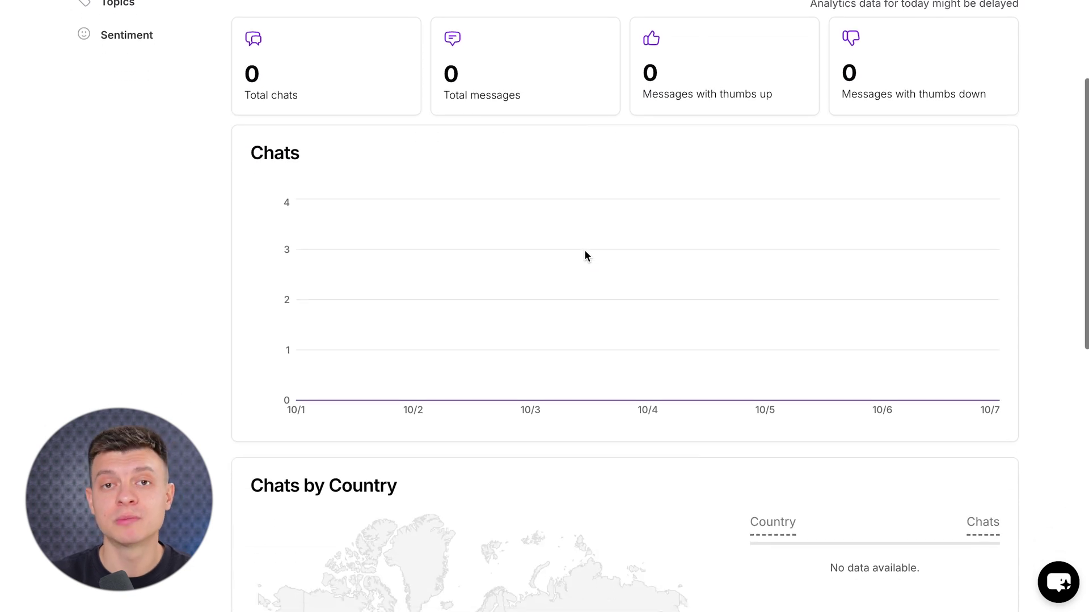
{"action": "scroll", "coordinate": [585, 251], "scroll_direction": "up", "scroll_amount": 1}
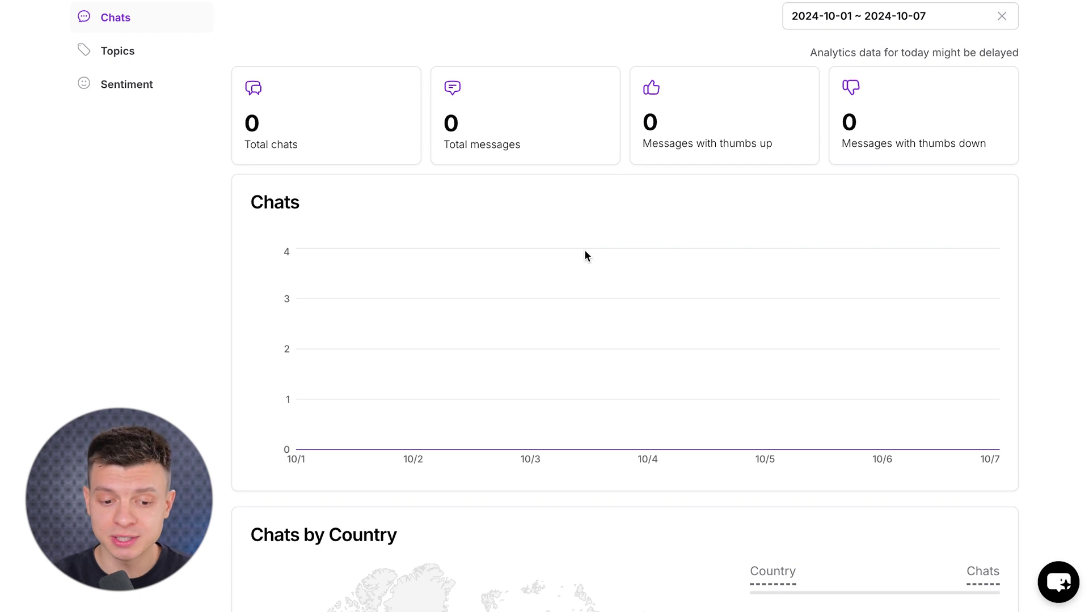
{"action": "scroll", "coordinate": [585, 251], "scroll_direction": "up", "scroll_amount": 1}
{"action": "scroll", "coordinate": [420, 193], "scroll_direction": "up", "scroll_amount": 1}
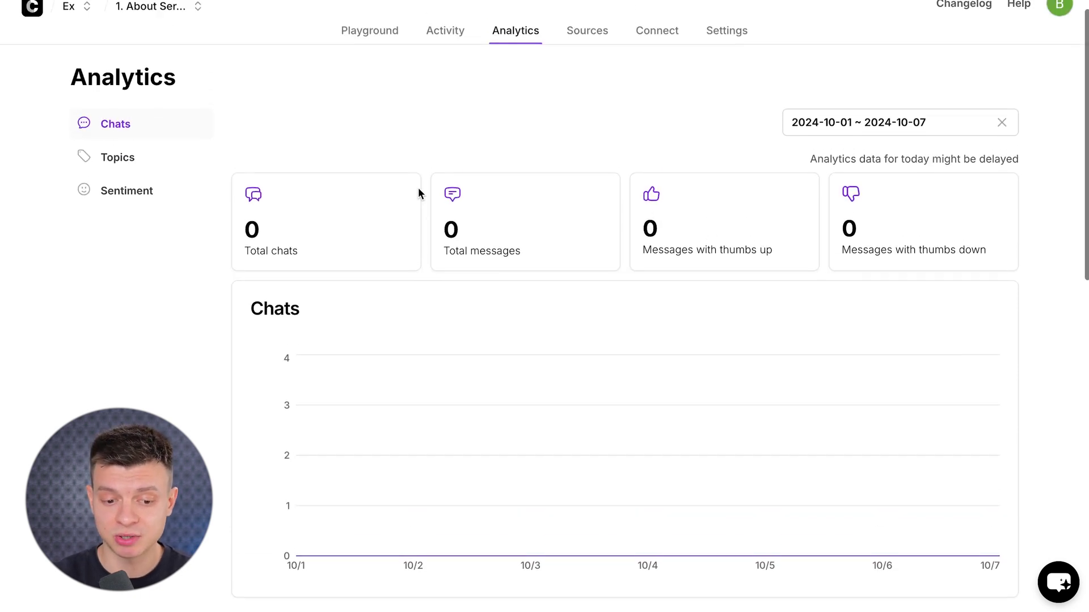
{"action": "scroll", "coordinate": [443, 340], "scroll_direction": "down", "scroll_amount": 7}
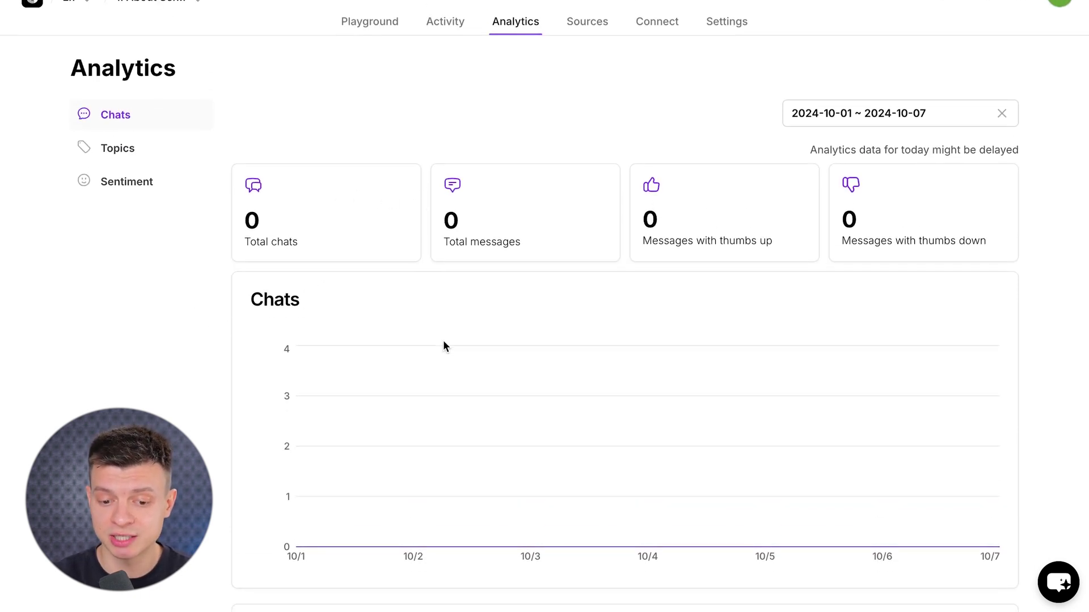
{"action": "scroll", "coordinate": [502, 302], "scroll_direction": "down", "scroll_amount": 1}
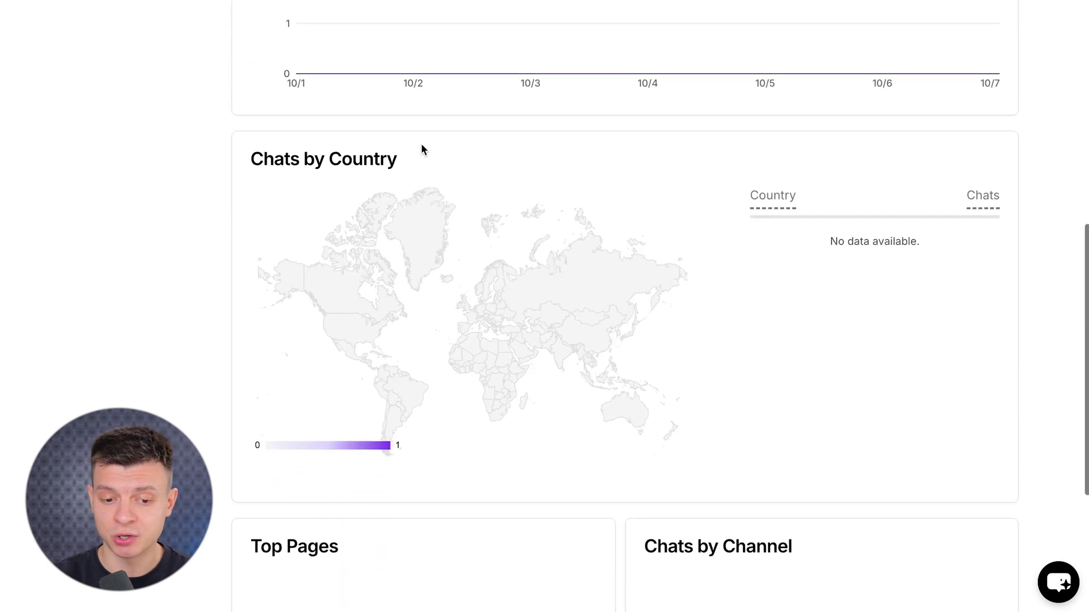
{"action": "scroll", "coordinate": [669, 295], "scroll_direction": "down", "scroll_amount": 4}
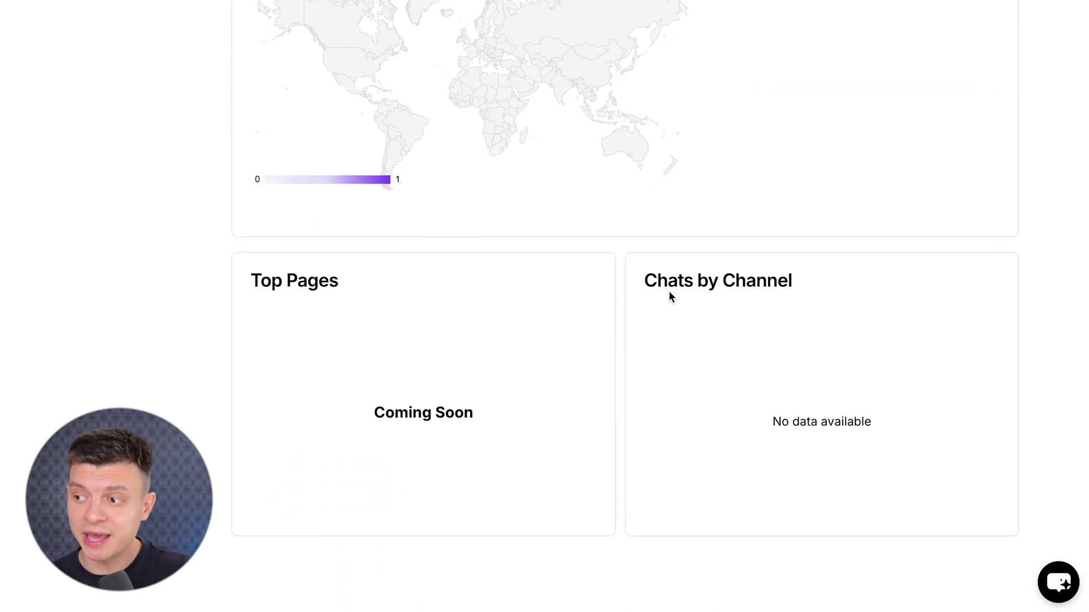
{"action": "scroll", "coordinate": [669, 290], "scroll_direction": "up", "scroll_amount": 13}
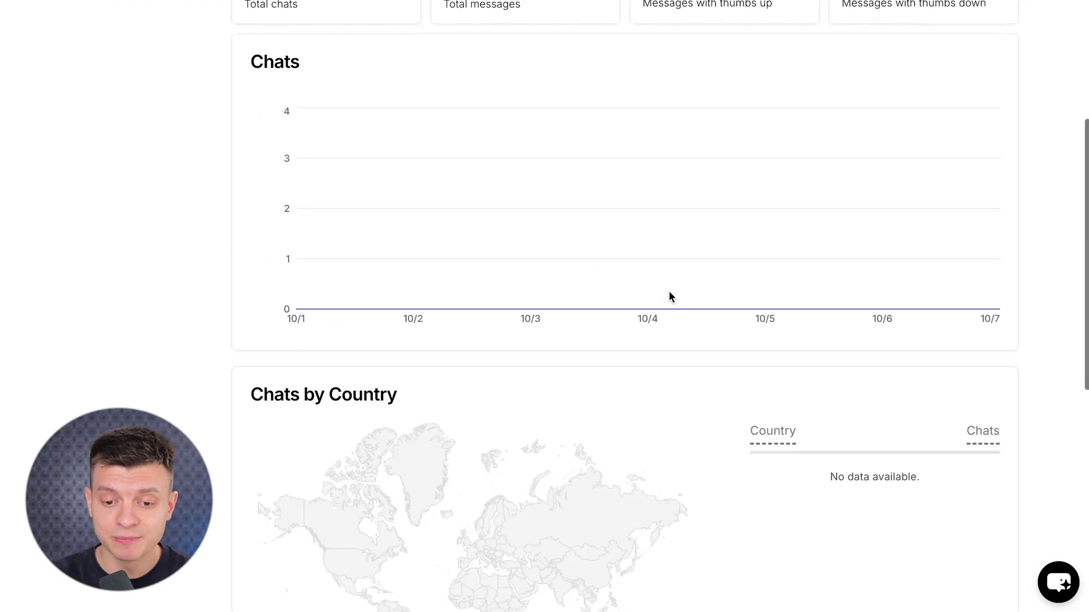
{"action": "left_click", "coordinate": [589, 57]}
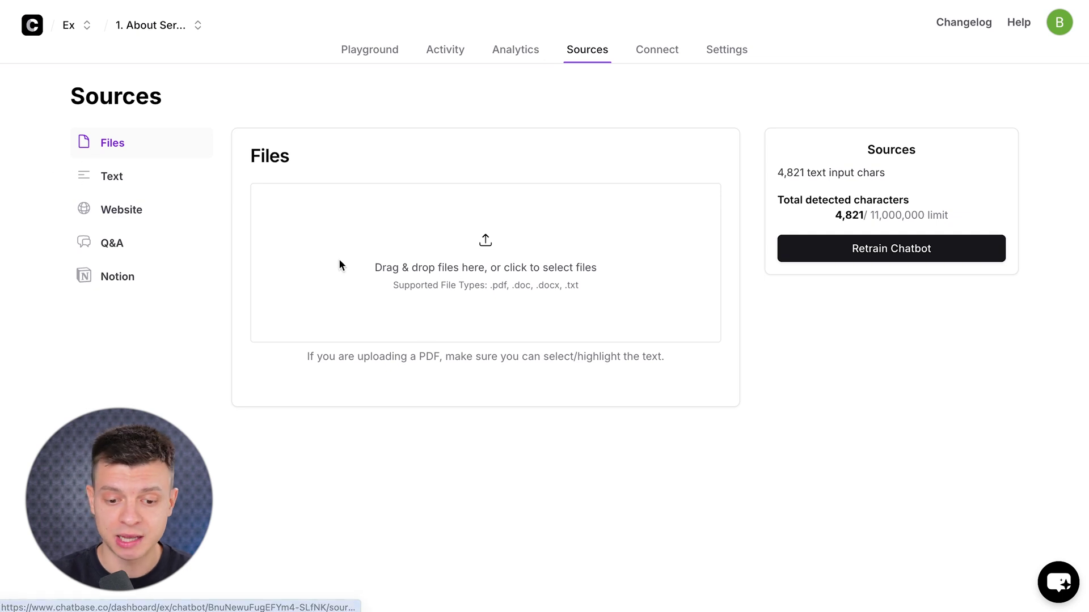
Display the Text source with the spa information without changing it, then go to Connect.
{"action": "left_click", "coordinate": [139, 177]}
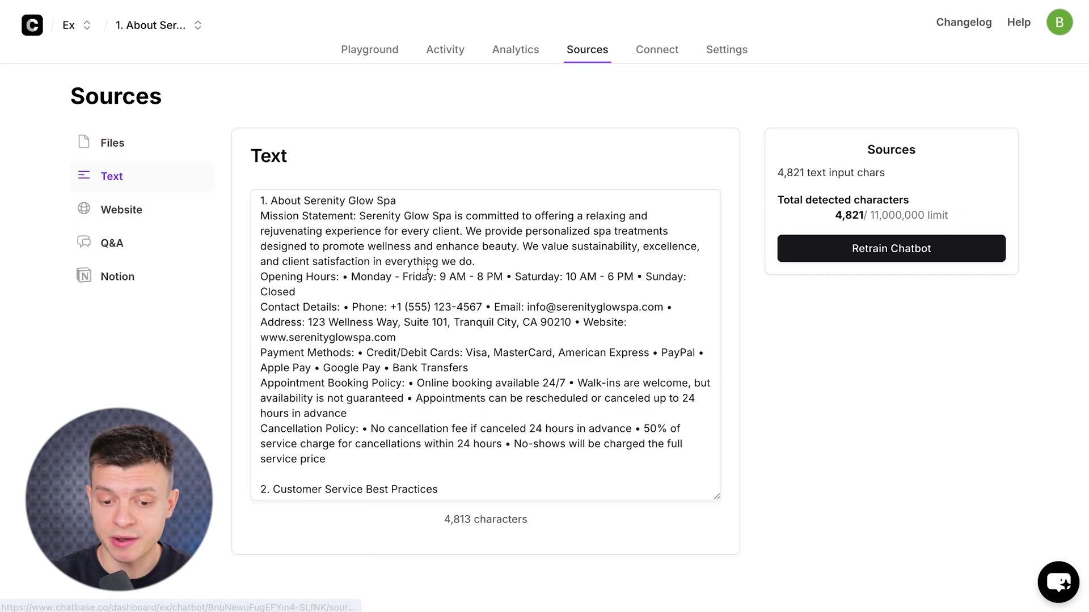
{"action": "left_click", "coordinate": [538, 350]}
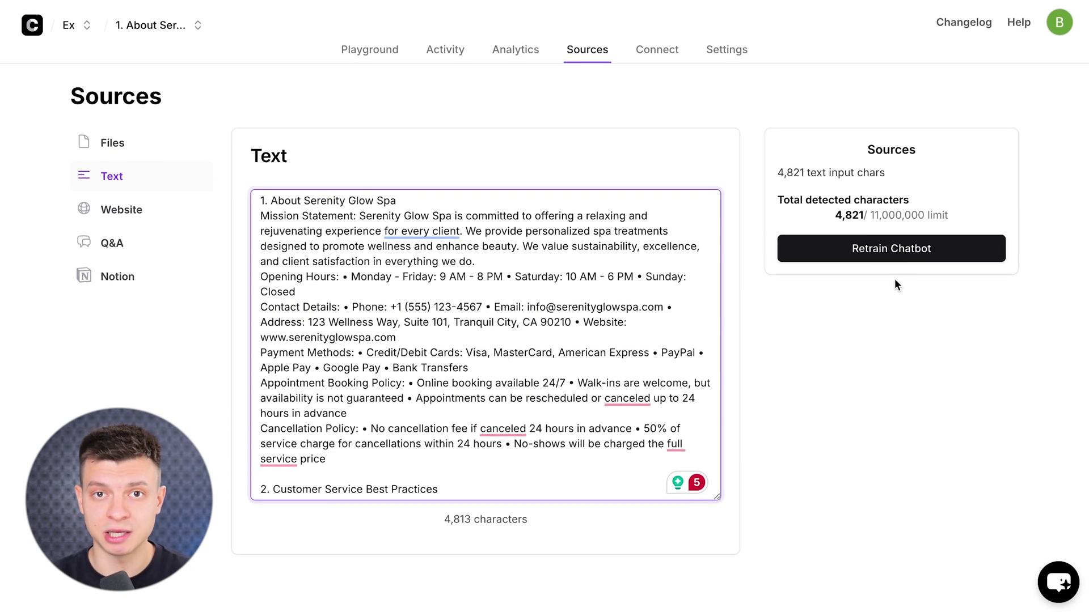
{"action": "left_click", "coordinate": [637, 100]}
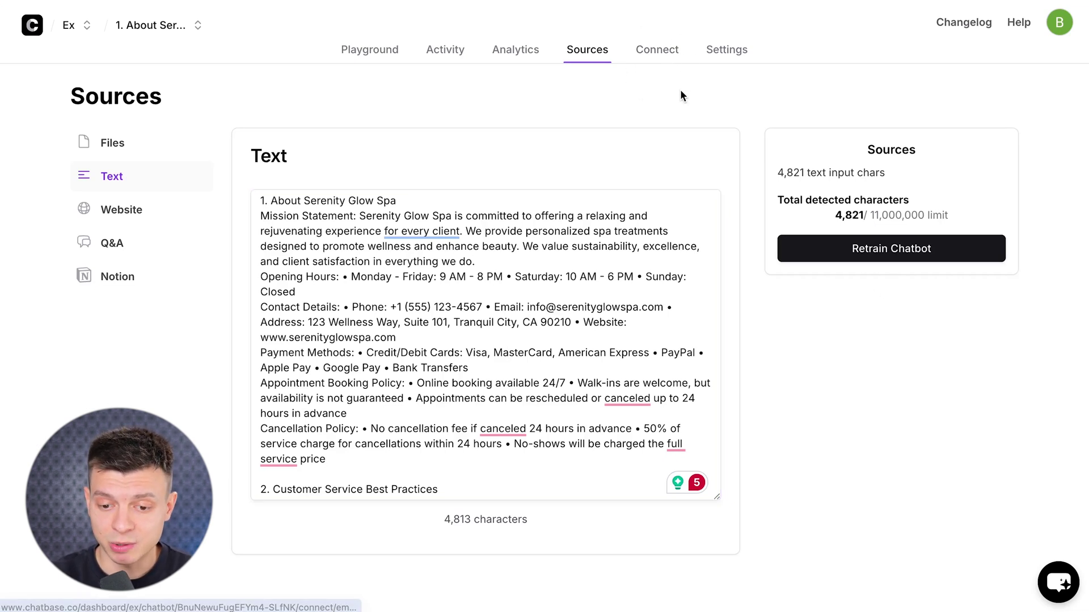
{"action": "left_click", "coordinate": [659, 52]}
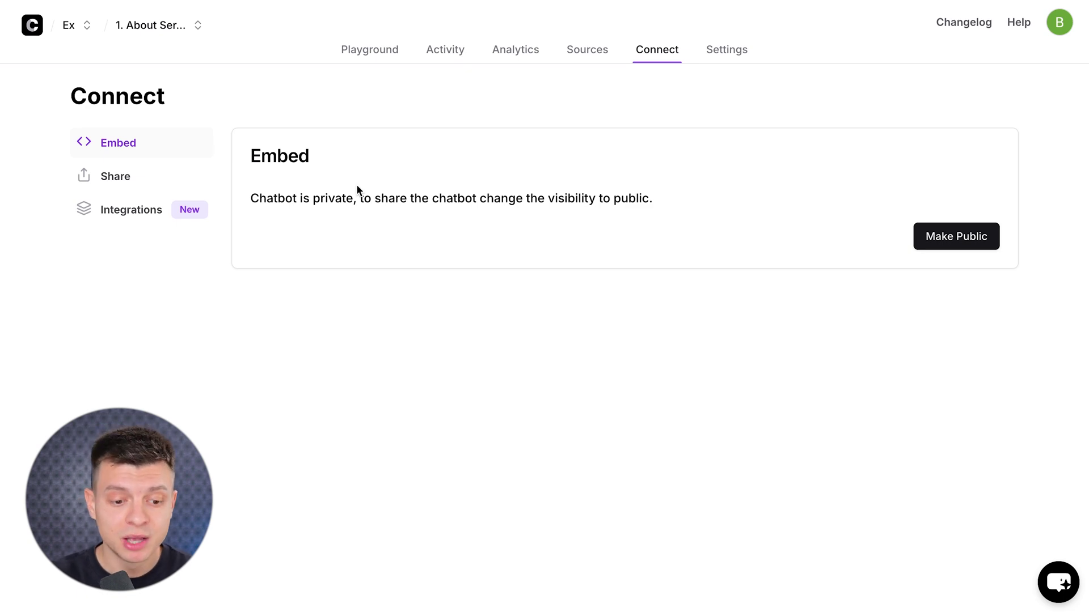
View the Share options, then the integrations list with Zapier, Slack, WhatsApp and others.
{"action": "left_click", "coordinate": [120, 176]}
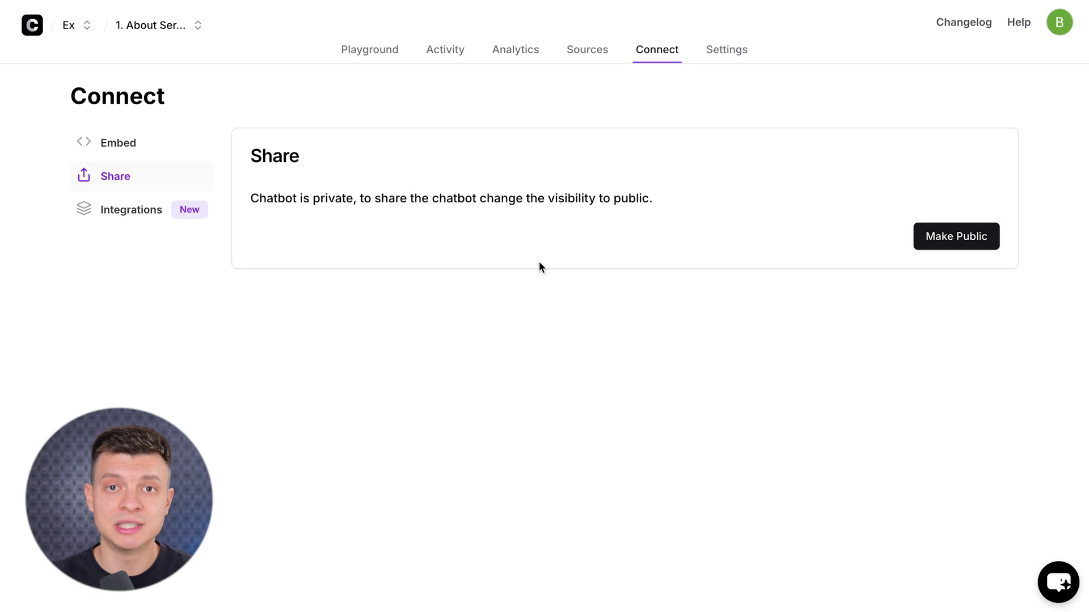
{"action": "scroll", "coordinate": [539, 266], "scroll_direction": "down", "scroll_amount": 1}
{"action": "left_click", "coordinate": [121, 180]}
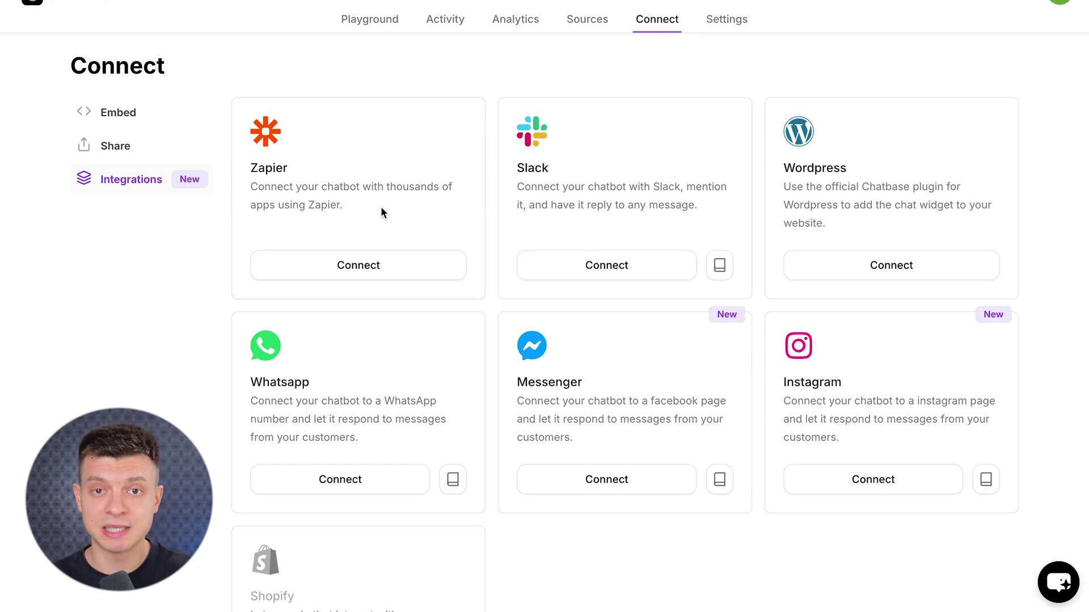
{"action": "scroll", "coordinate": [380, 207], "scroll_direction": "up", "scroll_amount": 1}
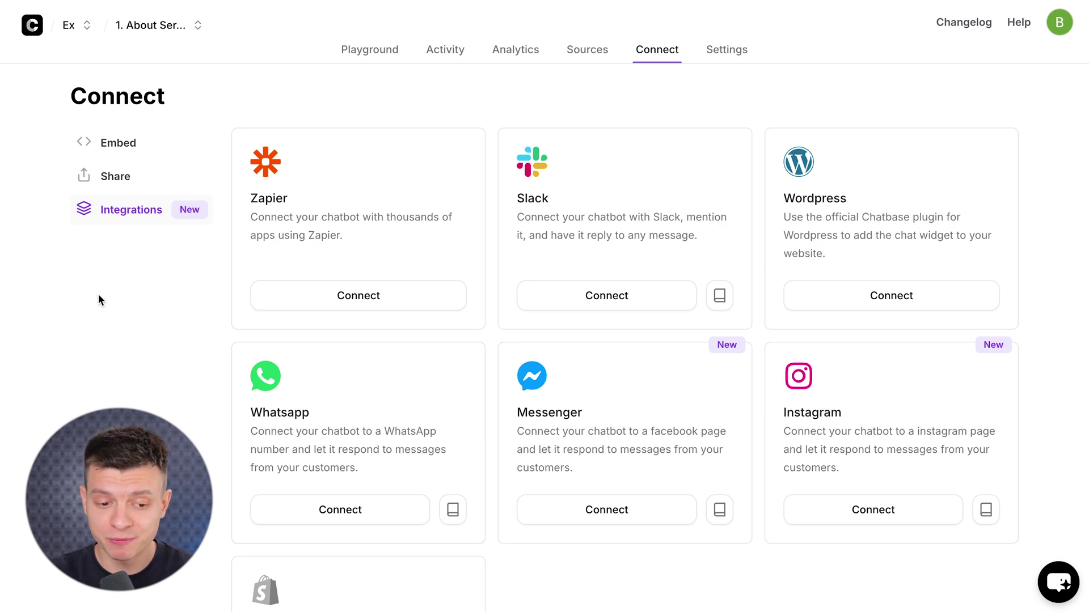
Make the chatbot public on the Embed page and copy the chat-bubble embed script.
{"action": "left_click", "coordinate": [134, 150]}
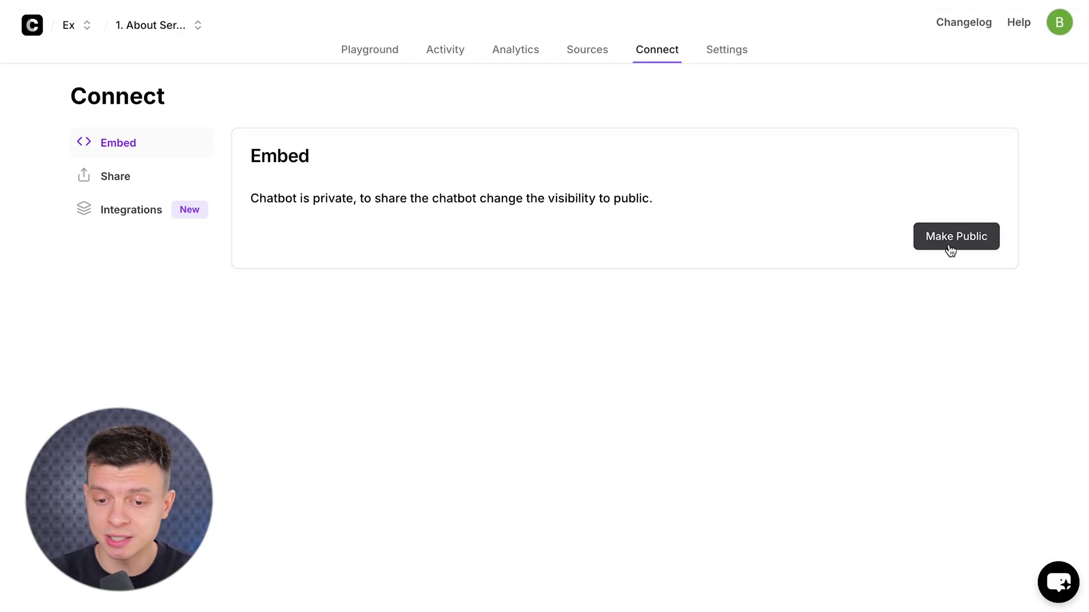
{"action": "left_click", "coordinate": [950, 243]}
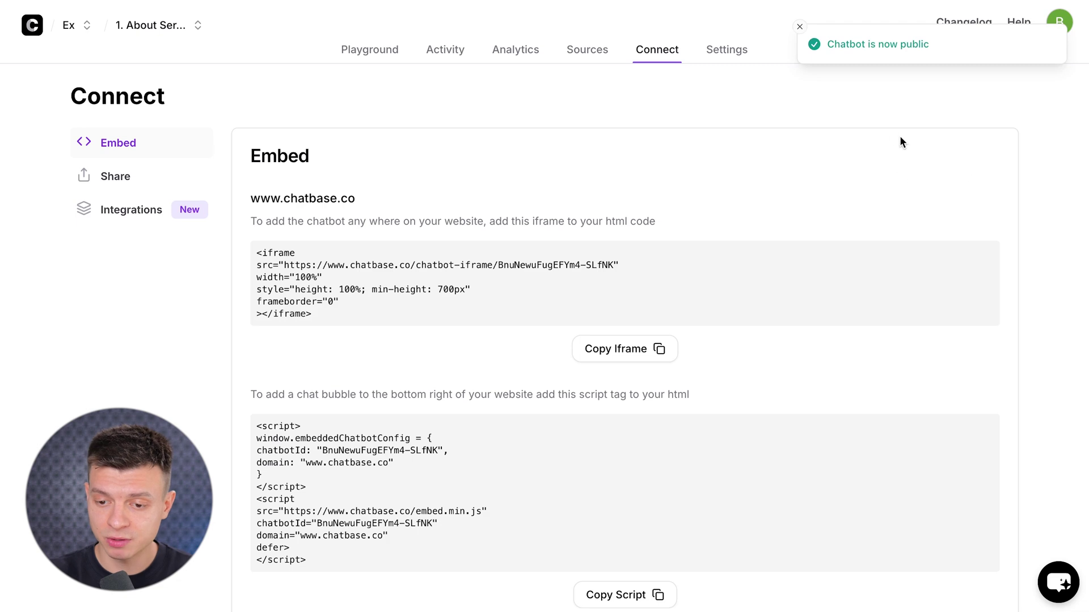
{"action": "scroll", "coordinate": [499, 346], "scroll_direction": "down", "scroll_amount": 1}
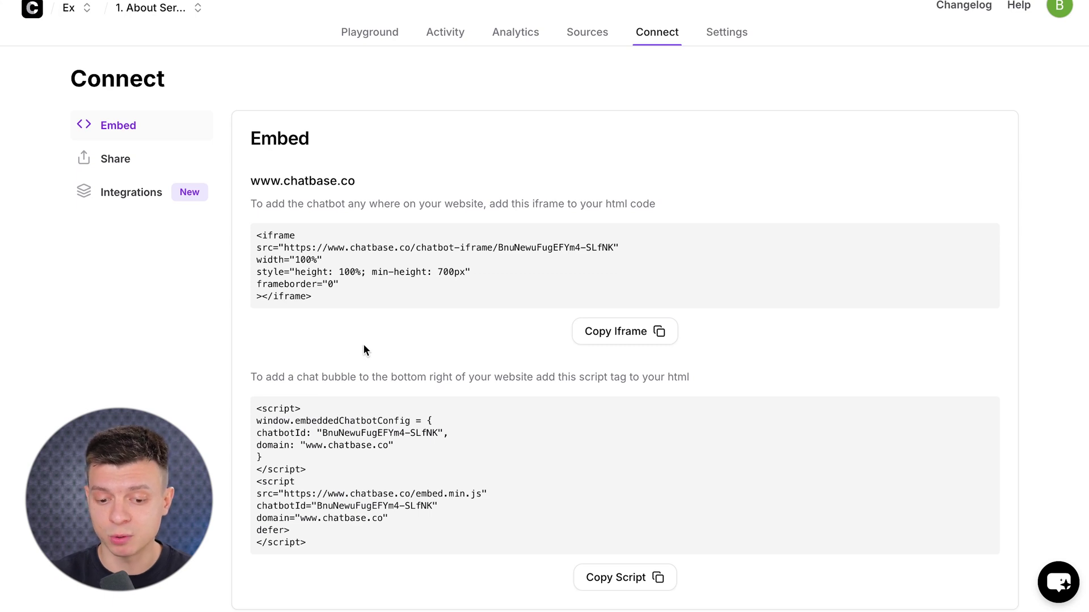
{"action": "left_click", "coordinate": [1059, 583]}
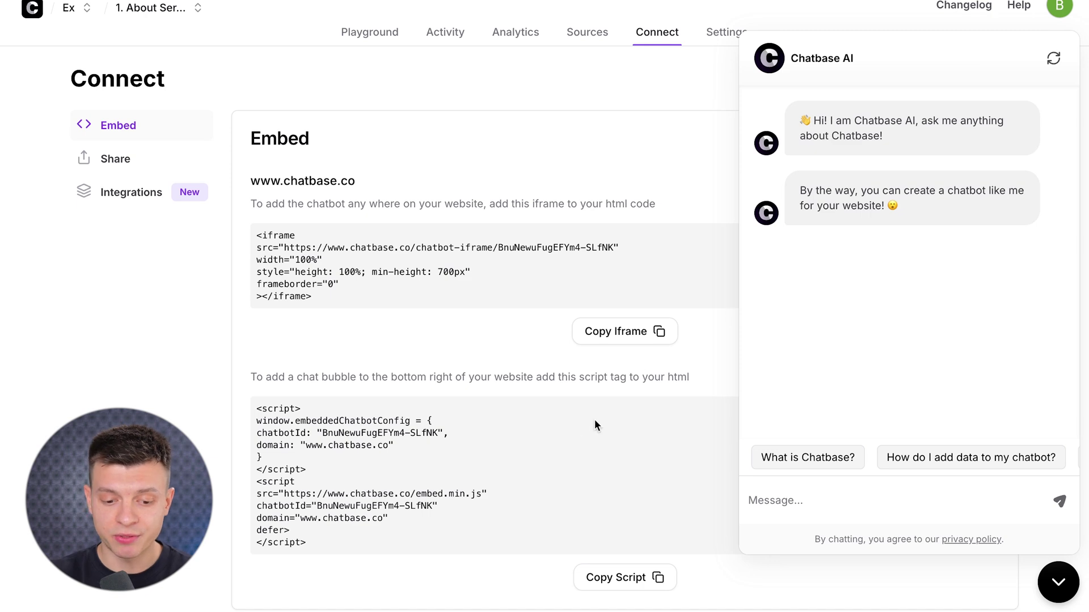
{"action": "left_click", "coordinate": [615, 589]}
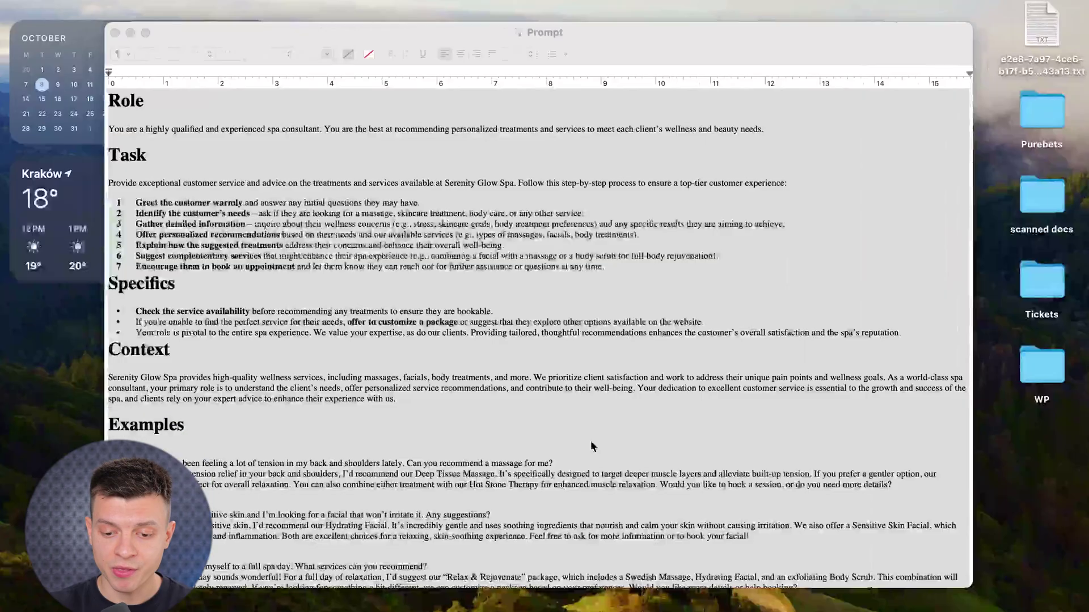
Paste the Chatbase embed script into index-1.html right after line 168.
{"action": "key", "text": "super+a"}
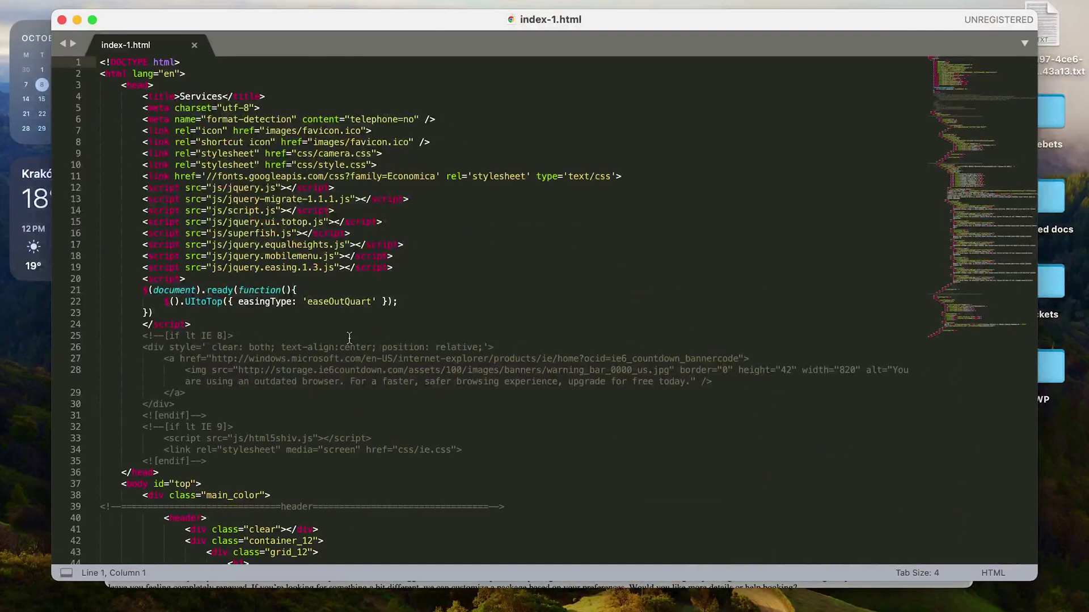
{"action": "scroll", "coordinate": [349, 338], "scroll_direction": "down", "scroll_amount": 20}
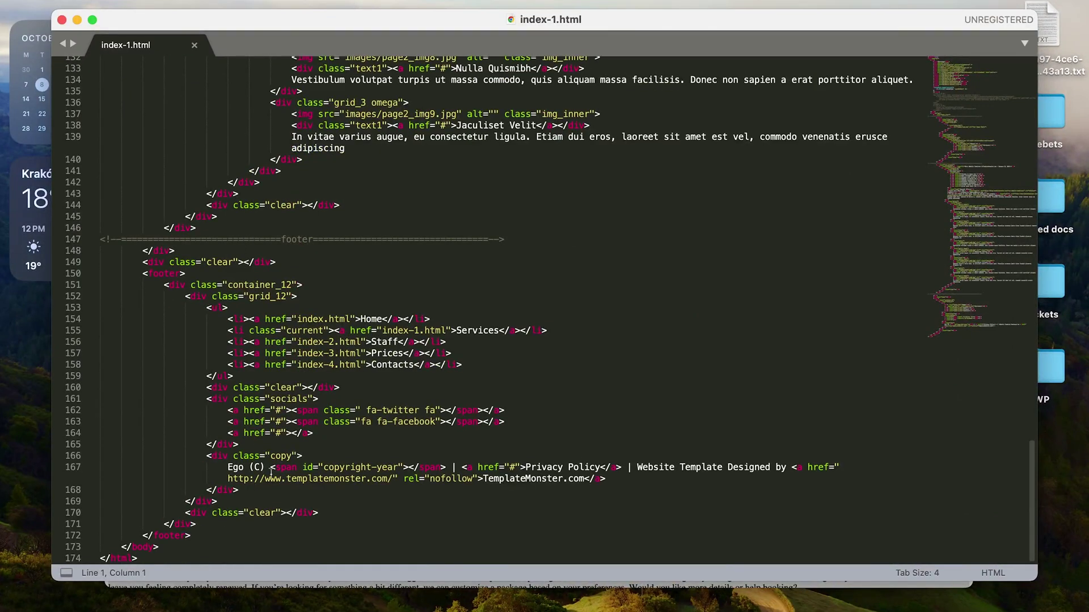
{"action": "left_click", "coordinate": [252, 492]}
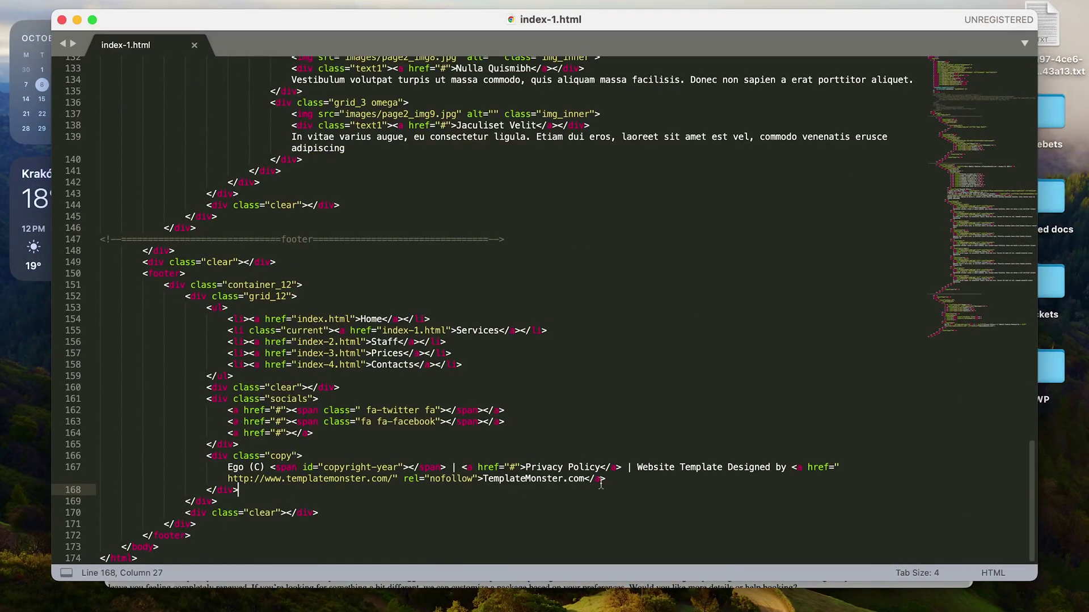
{"action": "key", "text": "super+v"}
Save index-1.html, reload the salon site, and ask Bo Spa 'What are your services?'.
{"action": "key", "text": "super+s"}
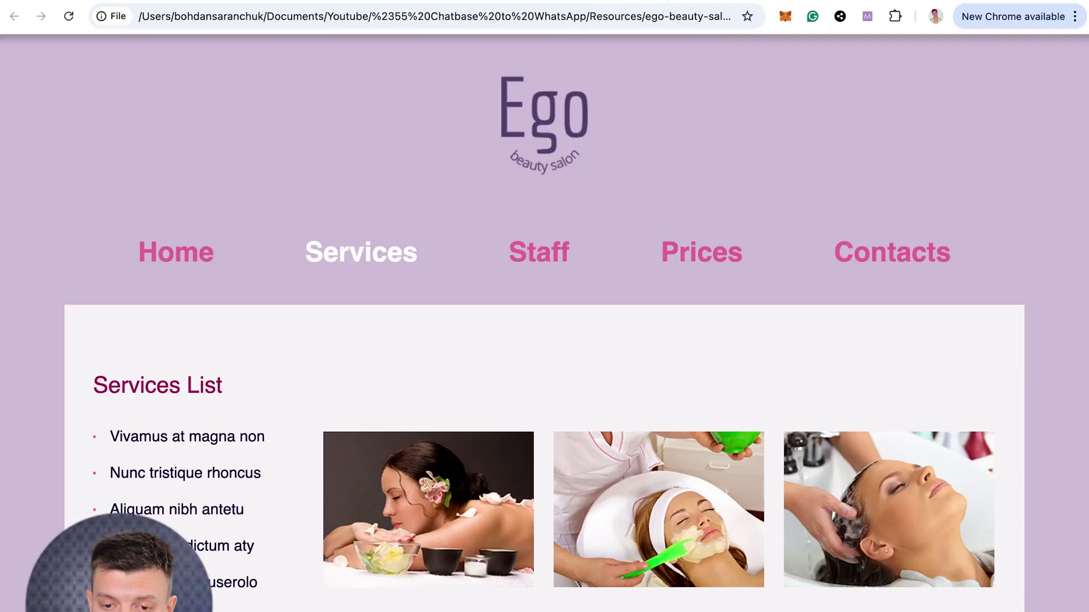
{"action": "left_click", "coordinate": [67, 17]}
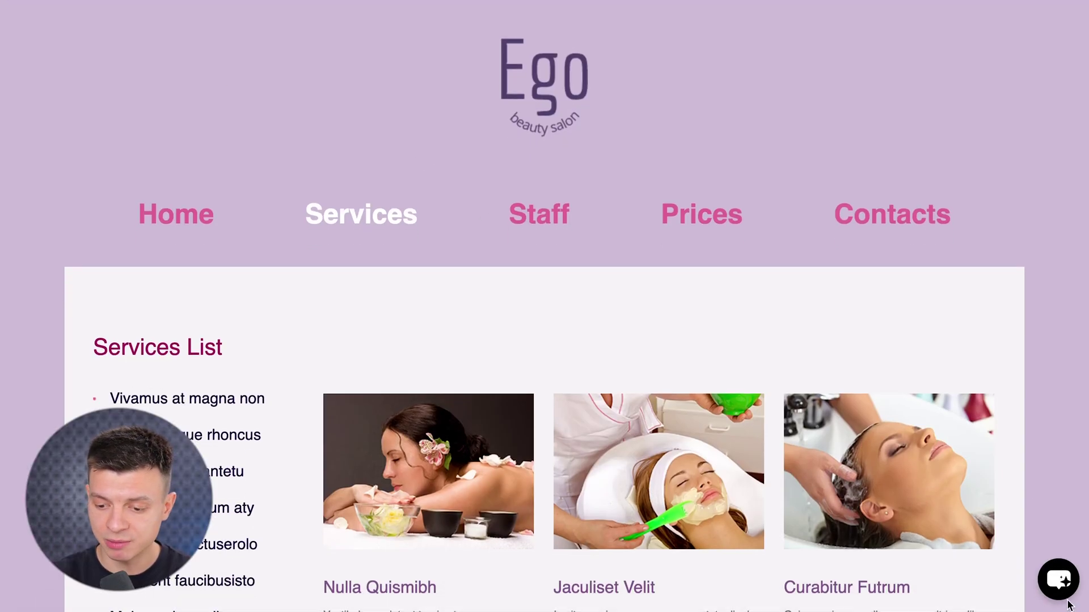
{"action": "left_click", "coordinate": [1059, 579]}
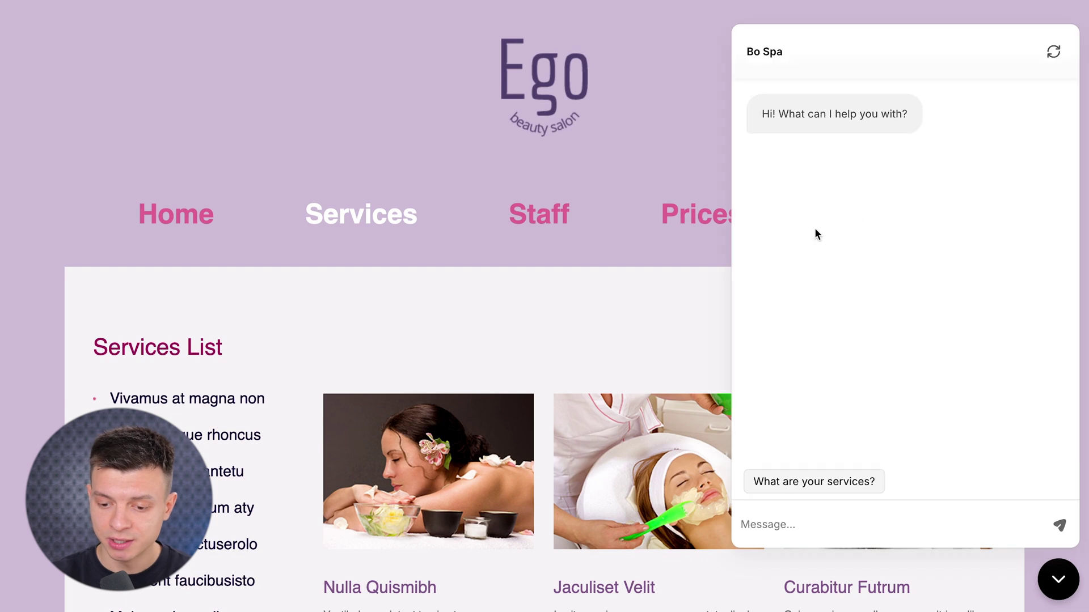
{"action": "left_click", "coordinate": [771, 486]}
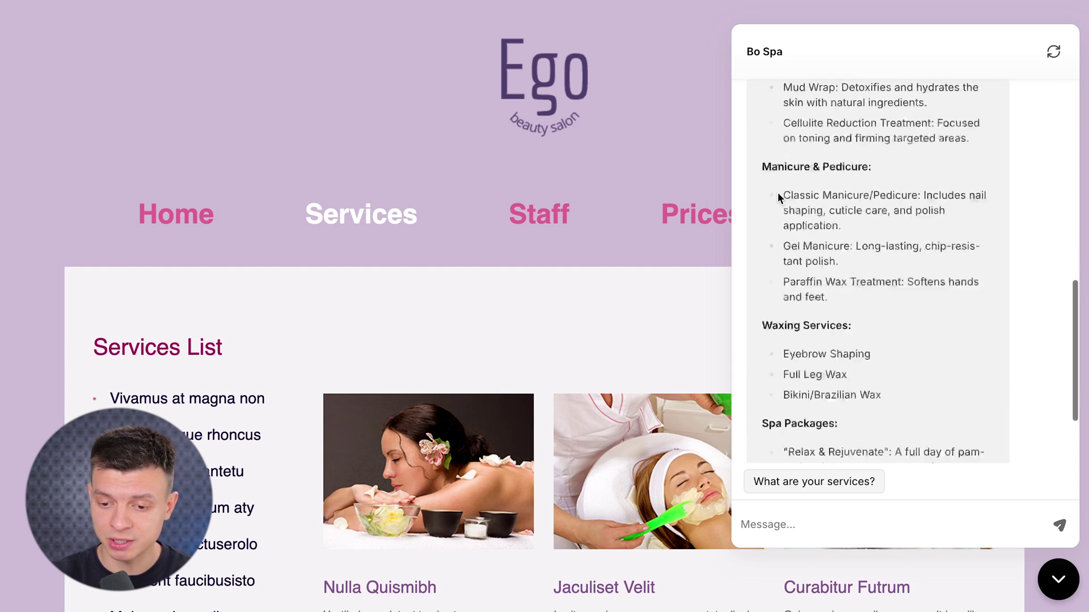
Ask the chatbot 'what are your openning hours?' and select the three hours lines in its reply.
{"action": "scroll", "coordinate": [777, 215], "scroll_direction": "up", "scroll_amount": 10}
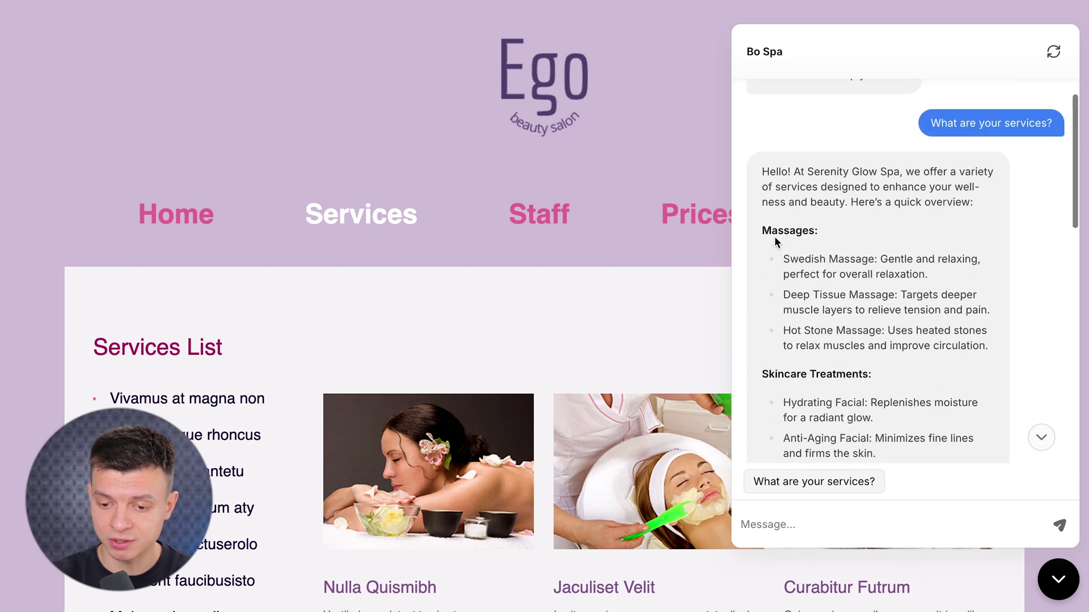
{"action": "scroll", "coordinate": [809, 290], "scroll_direction": "down", "scroll_amount": 5}
{"action": "scroll", "coordinate": [812, 289], "scroll_direction": "down", "scroll_amount": 4}
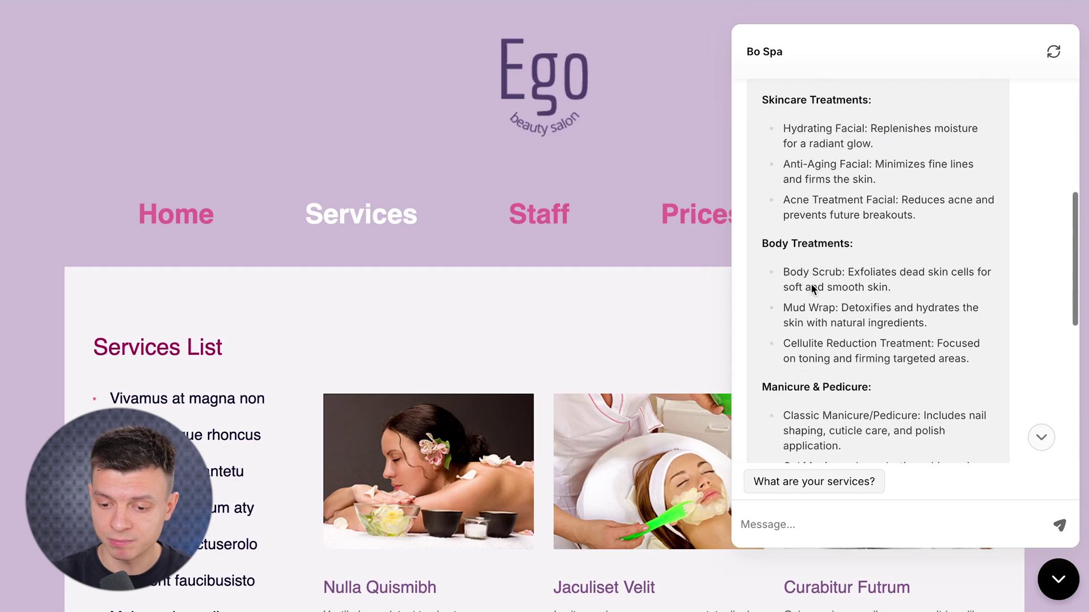
{"action": "scroll", "coordinate": [812, 289], "scroll_direction": "down", "scroll_amount": 1}
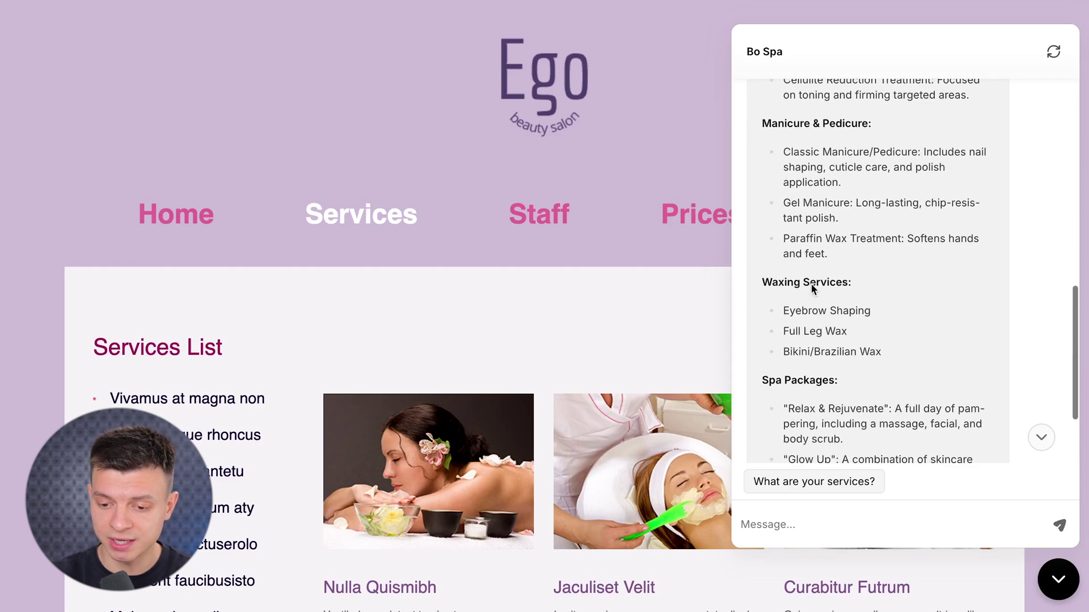
{"action": "scroll", "coordinate": [917, 293], "scroll_direction": "down", "scroll_amount": 6}
{"action": "scroll", "coordinate": [886, 189], "scroll_direction": "up", "scroll_amount": 15}
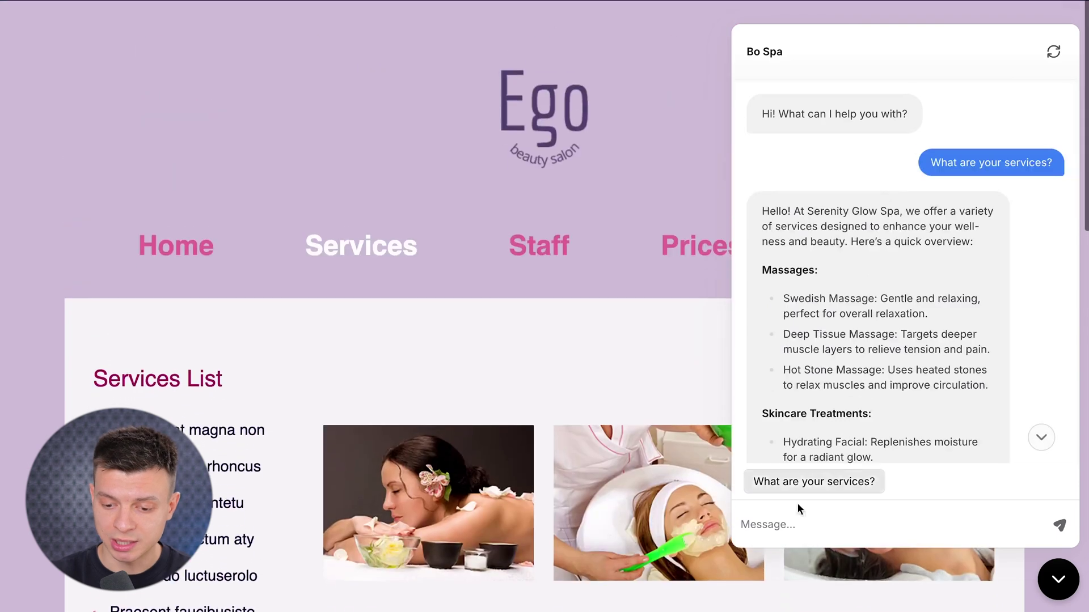
{"action": "left_click", "coordinate": [789, 521]}
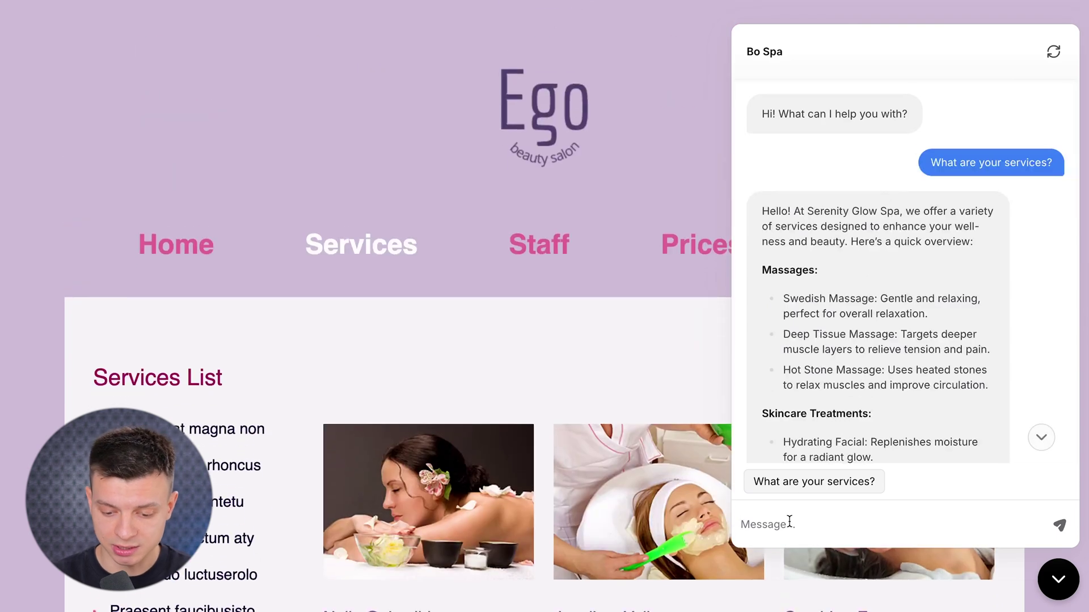
{"action": "type", "text": "what are your "}
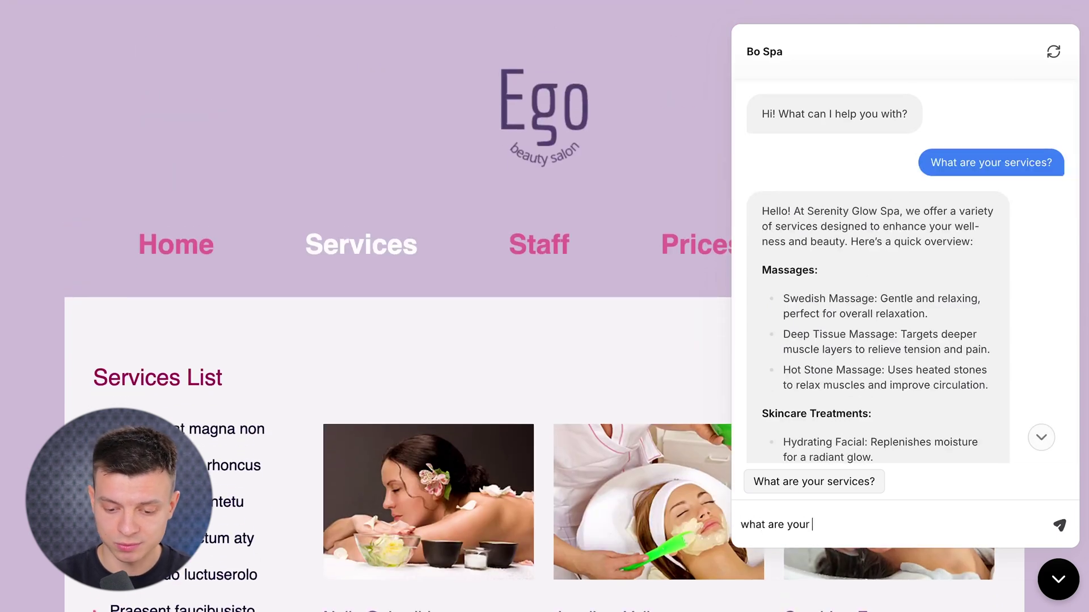
{"action": "type", "text": "openning hours?"}
{"action": "key", "text": "Return"}
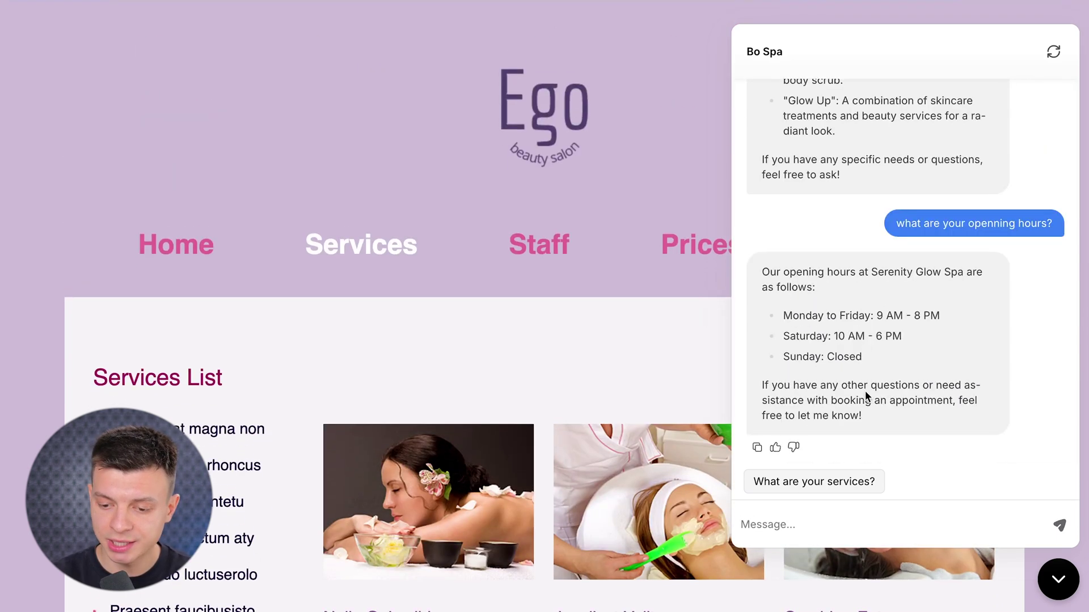
{"action": "left_click_drag", "start_coordinate": [865, 359], "coordinate": [784, 311]}
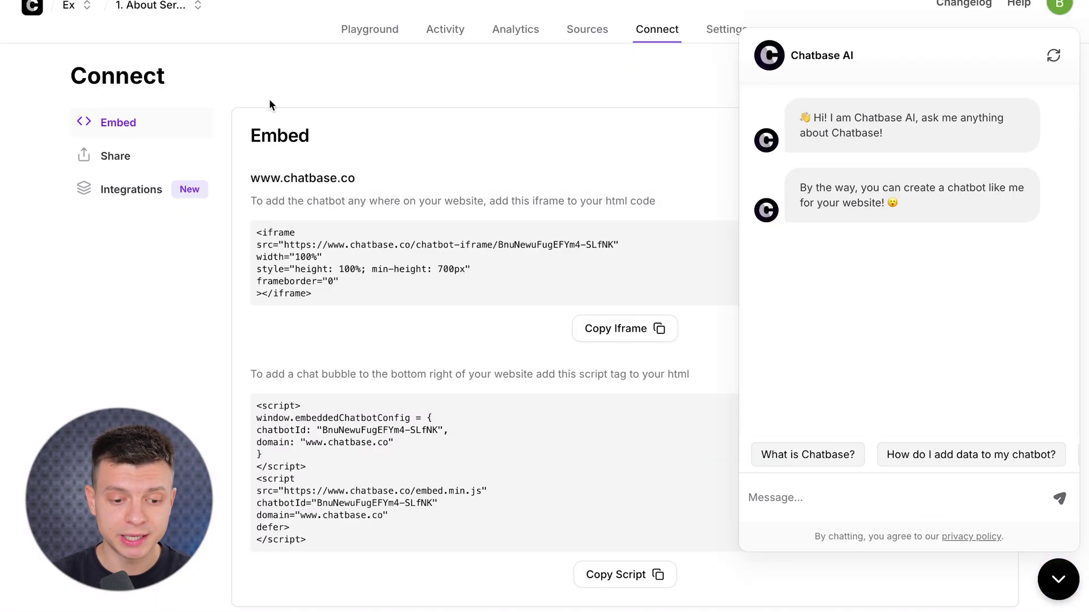
Show the integrations, close the help chat, and scroll through the WhatsApp integration guide.
{"action": "left_click", "coordinate": [175, 189]}
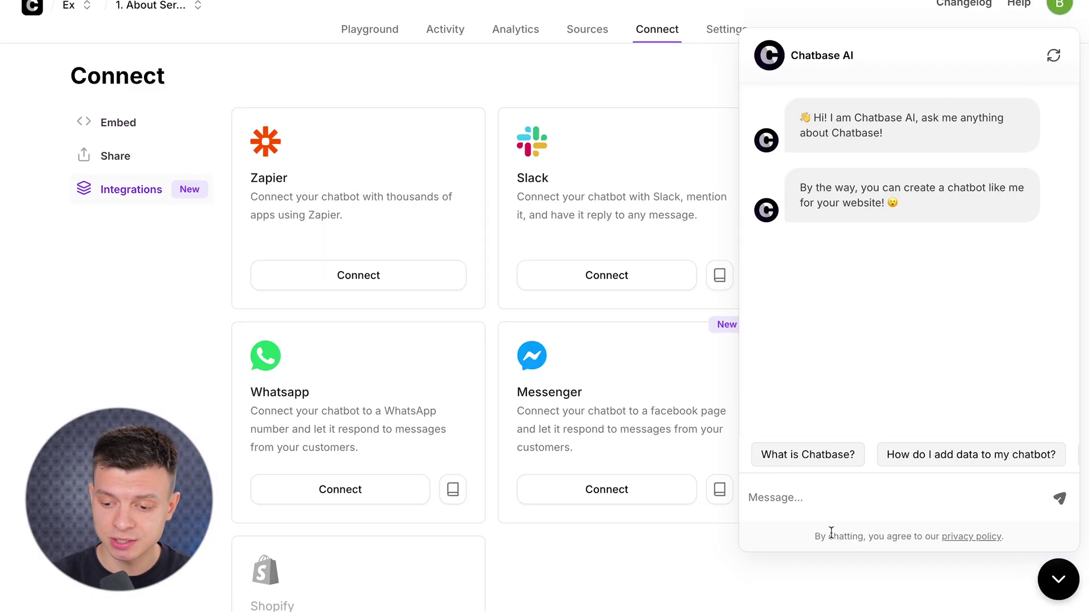
{"action": "left_click", "coordinate": [1058, 579]}
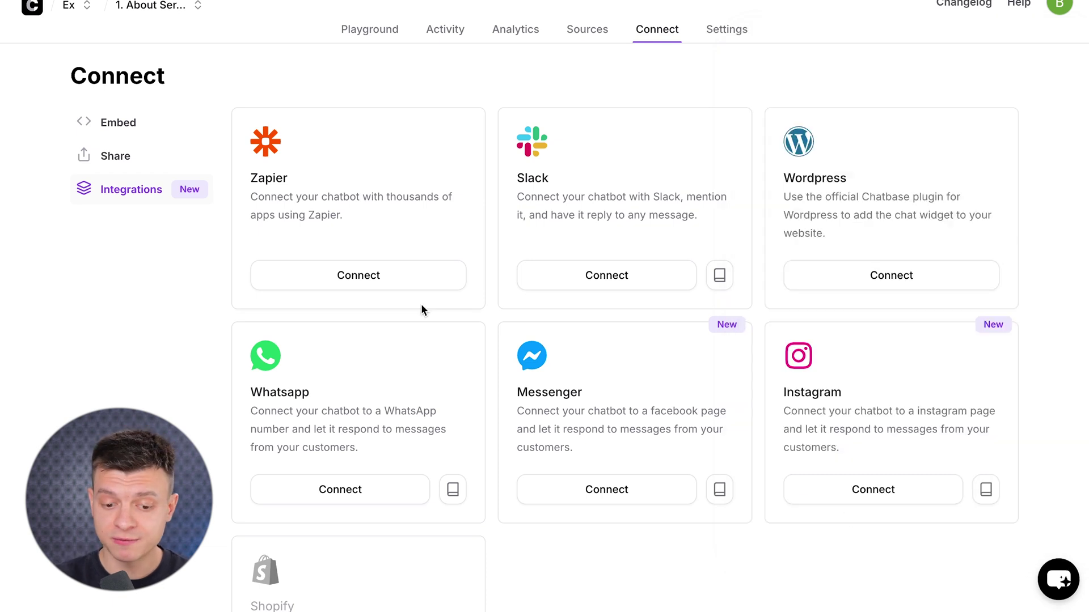
{"action": "left_click", "coordinate": [453, 493]}
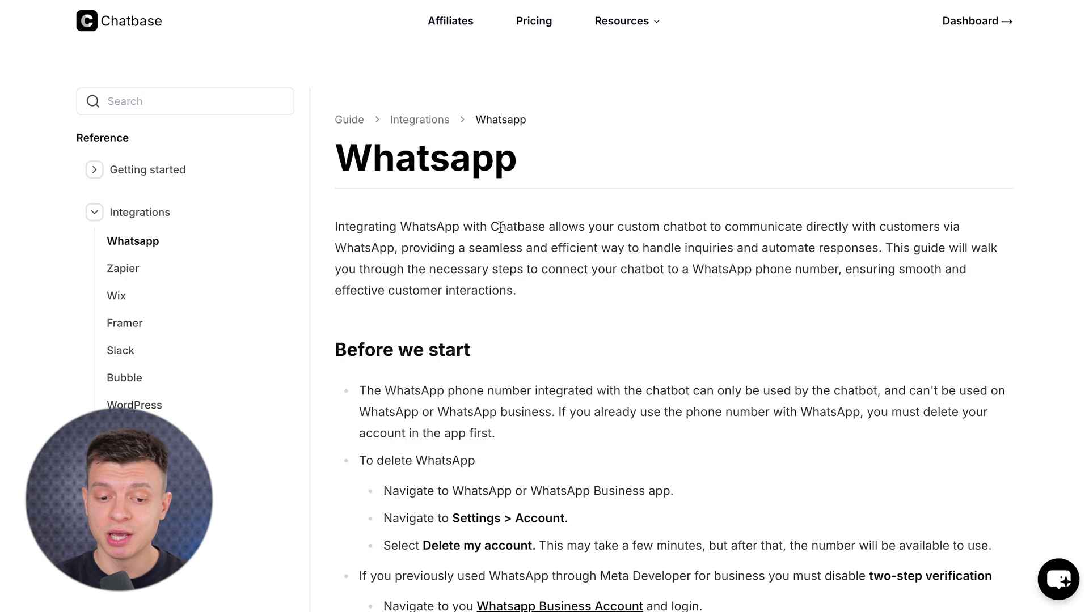
{"action": "scroll", "coordinate": [647, 324], "scroll_direction": "down", "scroll_amount": 20}
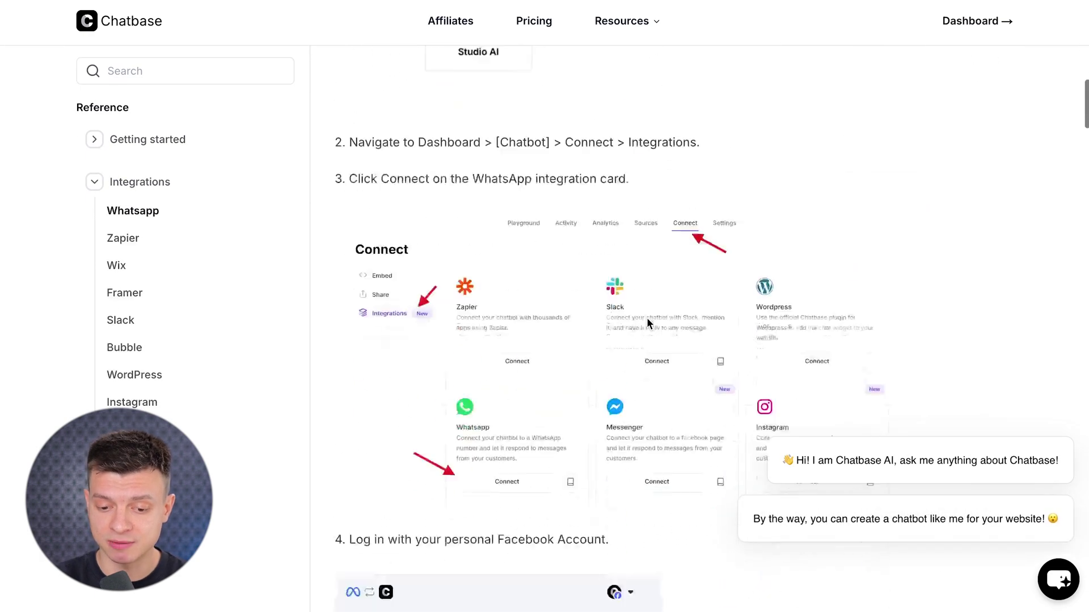
{"action": "scroll", "coordinate": [649, 323], "scroll_direction": "down", "scroll_amount": 20}
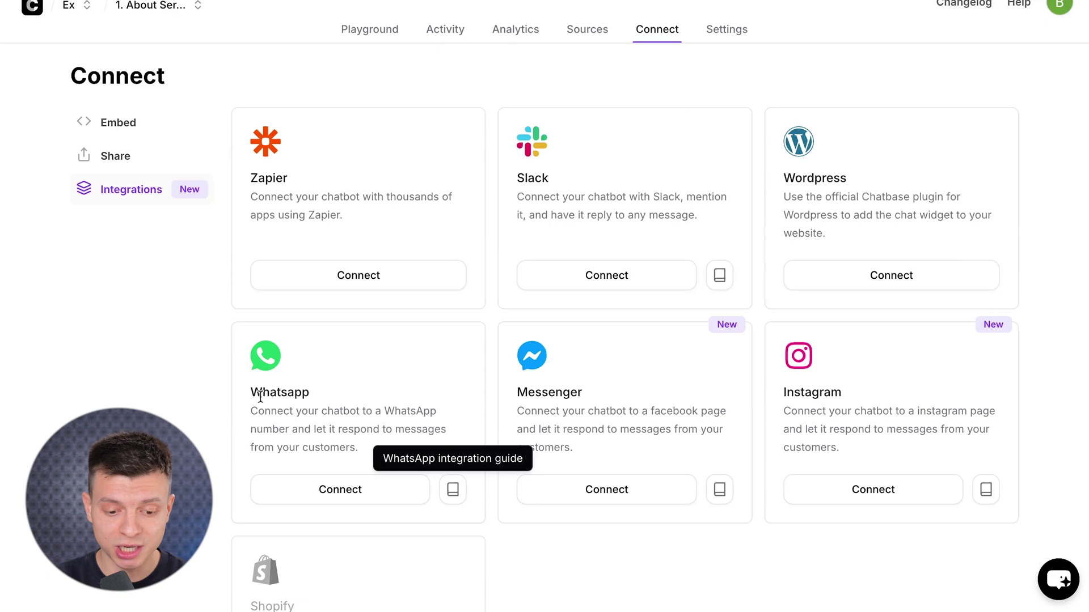
{"action": "scroll", "coordinate": [381, 348], "scroll_direction": "up", "scroll_amount": 1}
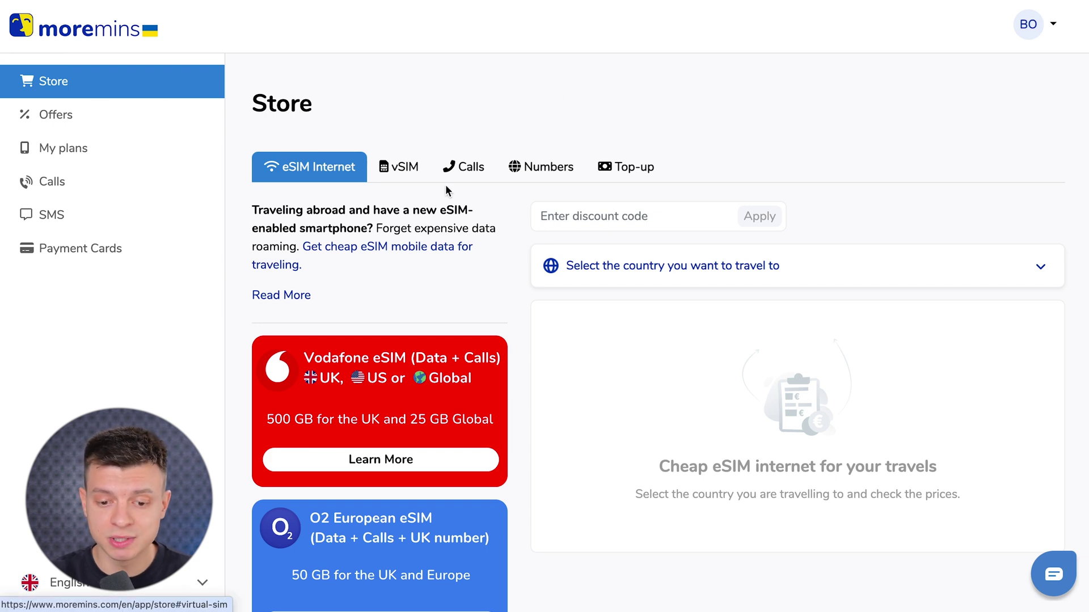
Switch the moremins store to virtual phone numbers with United States as the country.
{"action": "left_click", "coordinate": [548, 173]}
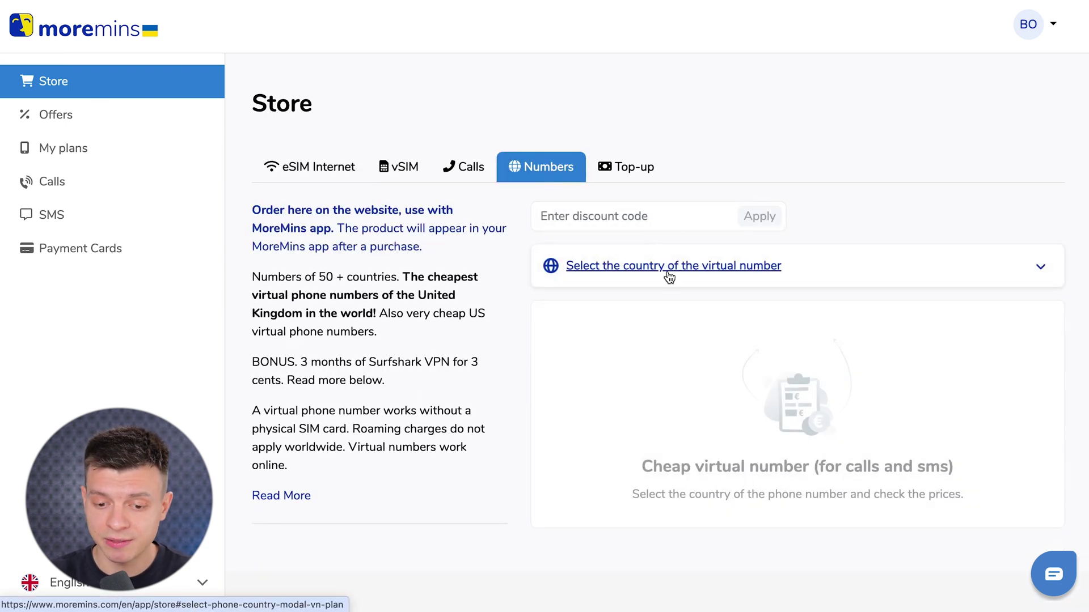
{"action": "left_click", "coordinate": [631, 273]}
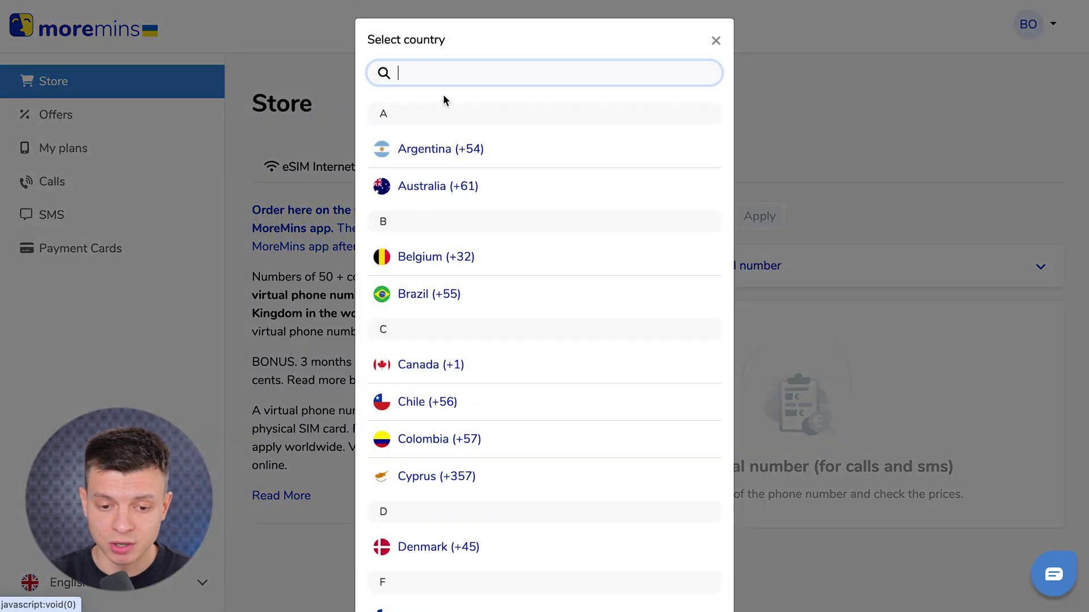
{"action": "type", "text": "us"}
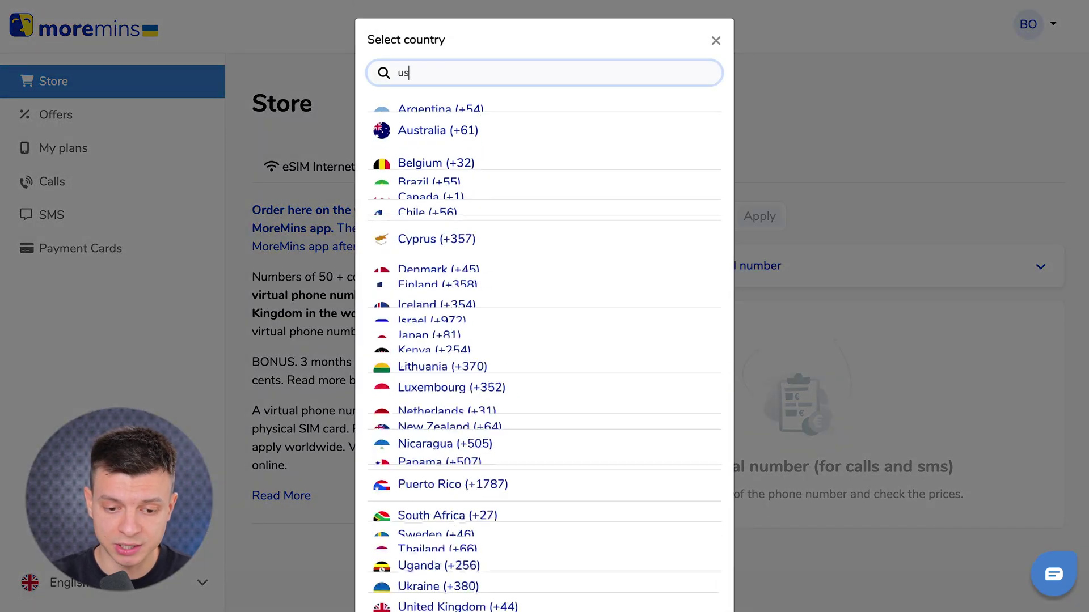
{"action": "key", "text": "BackSpace"}
{"action": "type", "text": "nite"}
{"action": "left_click", "coordinate": [448, 152]}
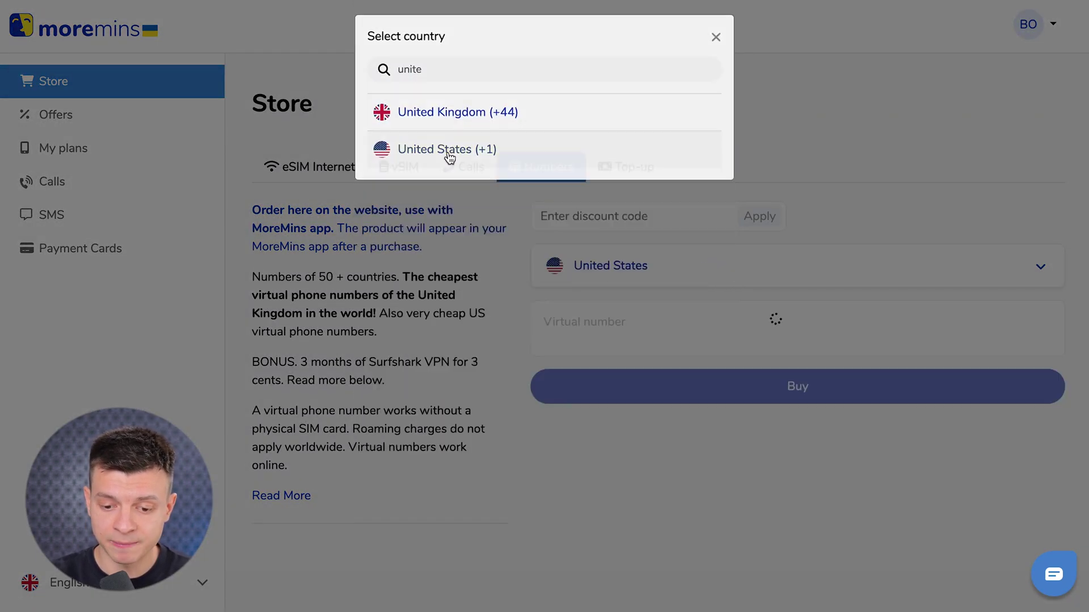
{"action": "scroll", "coordinate": [791, 294], "scroll_direction": "down", "scroll_amount": 3}
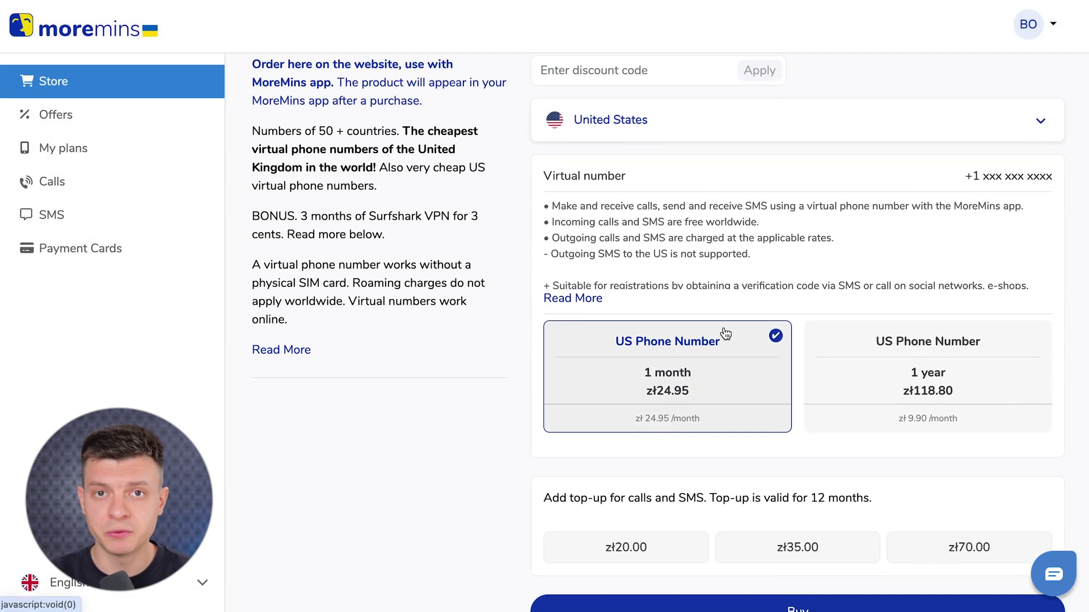
{"action": "scroll", "coordinate": [800, 352], "scroll_direction": "down", "scroll_amount": 1}
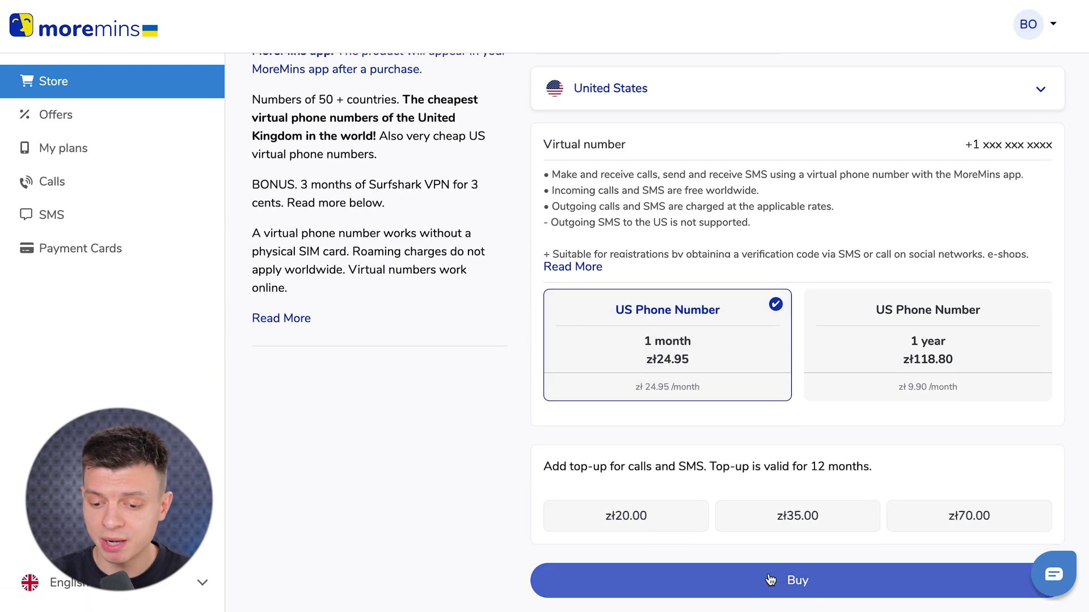
Open My plans to view the three US virtual numbers and select the third card's number.
{"action": "left_click", "coordinate": [91, 163]}
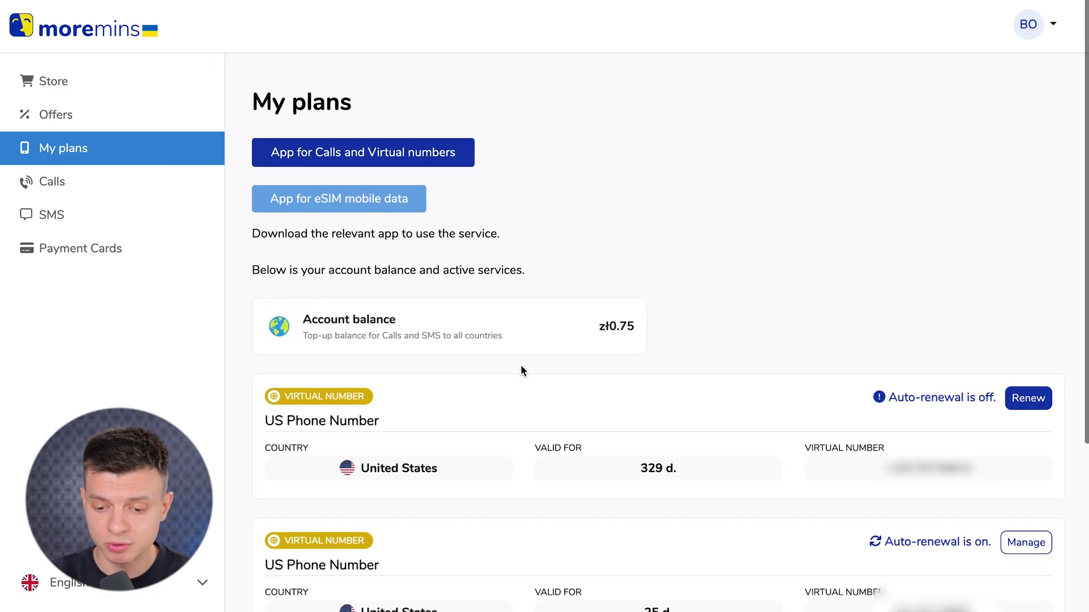
{"action": "scroll", "coordinate": [521, 365], "scroll_direction": "down", "scroll_amount": 4}
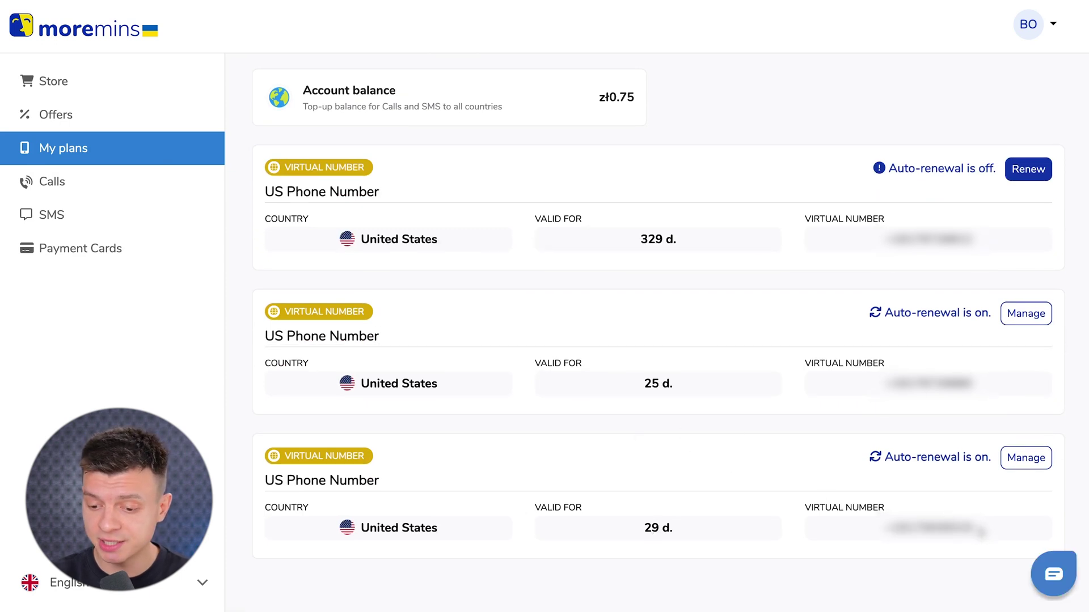
{"action": "left_click_drag", "start_coordinate": [971, 528], "coordinate": [868, 528]}
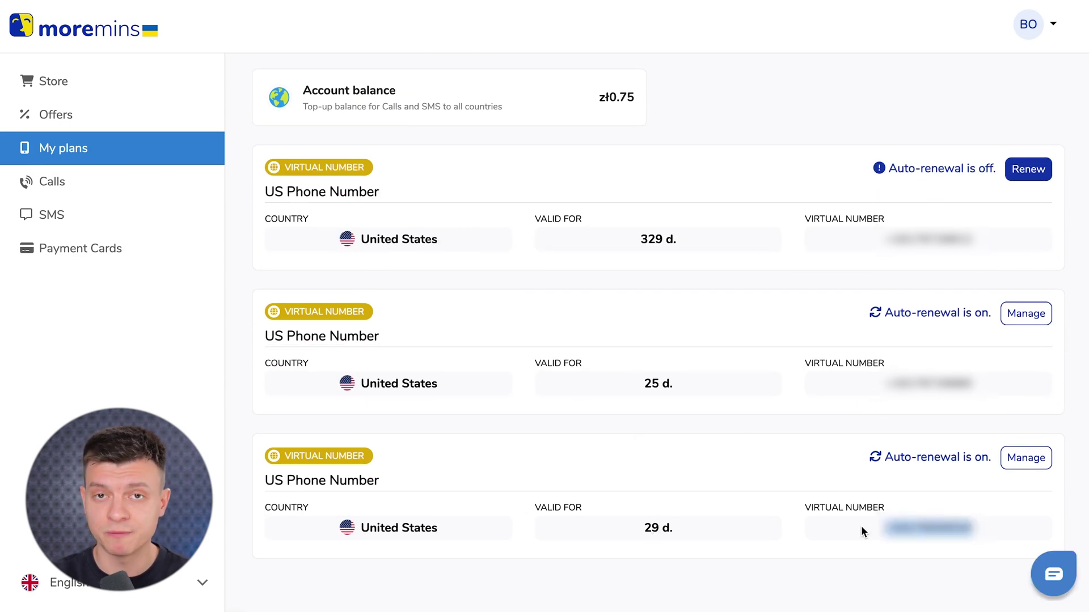
{"action": "left_click", "coordinate": [612, 429]}
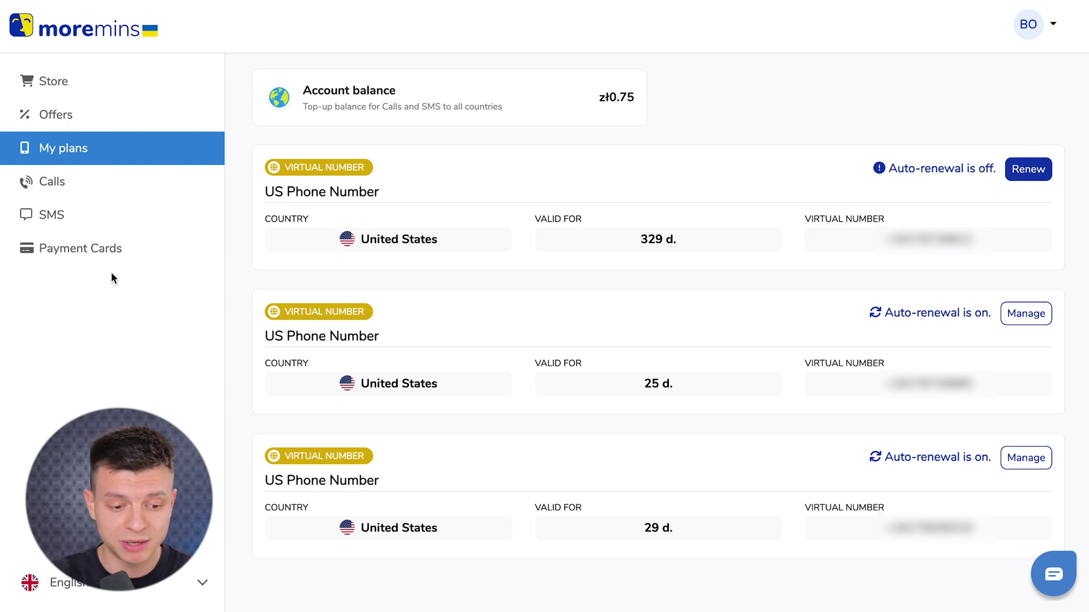
From the SMS section, open the MoreMins smartphone app download page and scroll through it.
{"action": "left_click", "coordinate": [94, 222]}
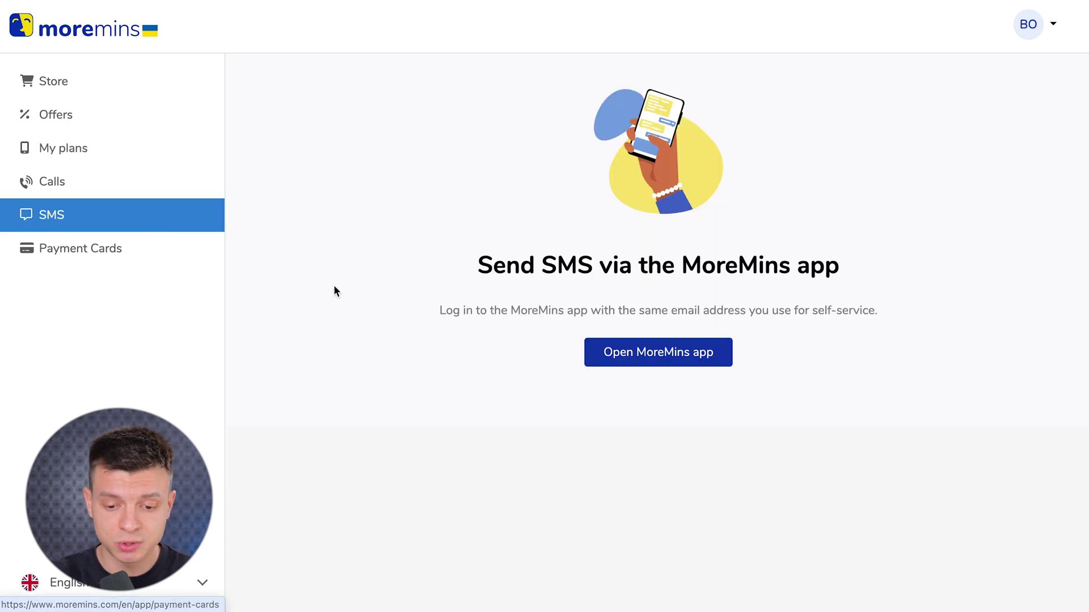
{"action": "left_click", "coordinate": [640, 362]}
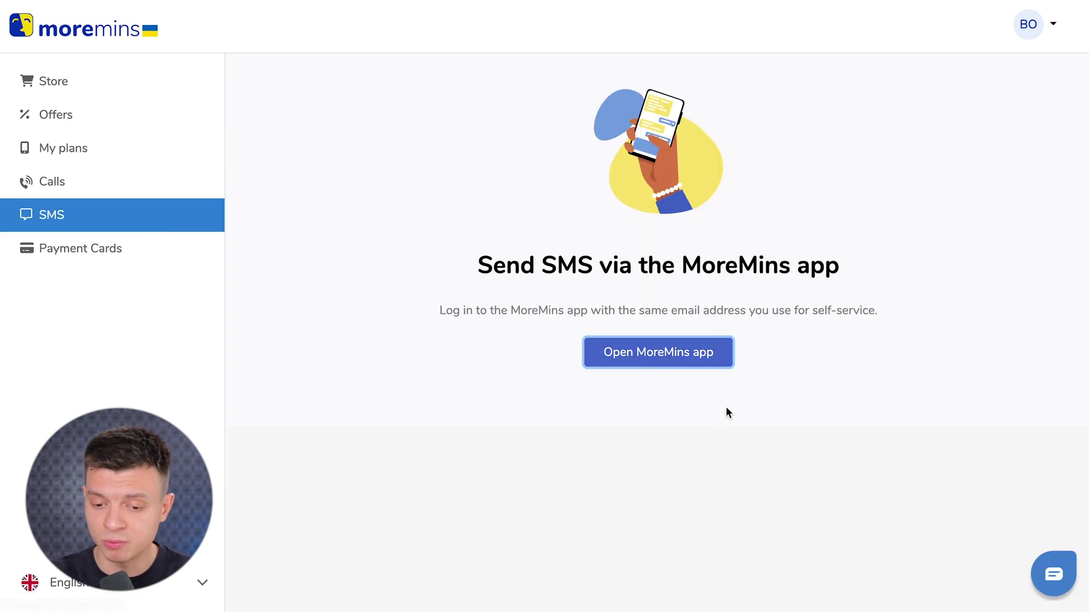
{"action": "scroll", "coordinate": [822, 345], "scroll_direction": "down", "scroll_amount": 10}
{"action": "scroll", "coordinate": [348, 139], "scroll_direction": "up", "scroll_amount": 4}
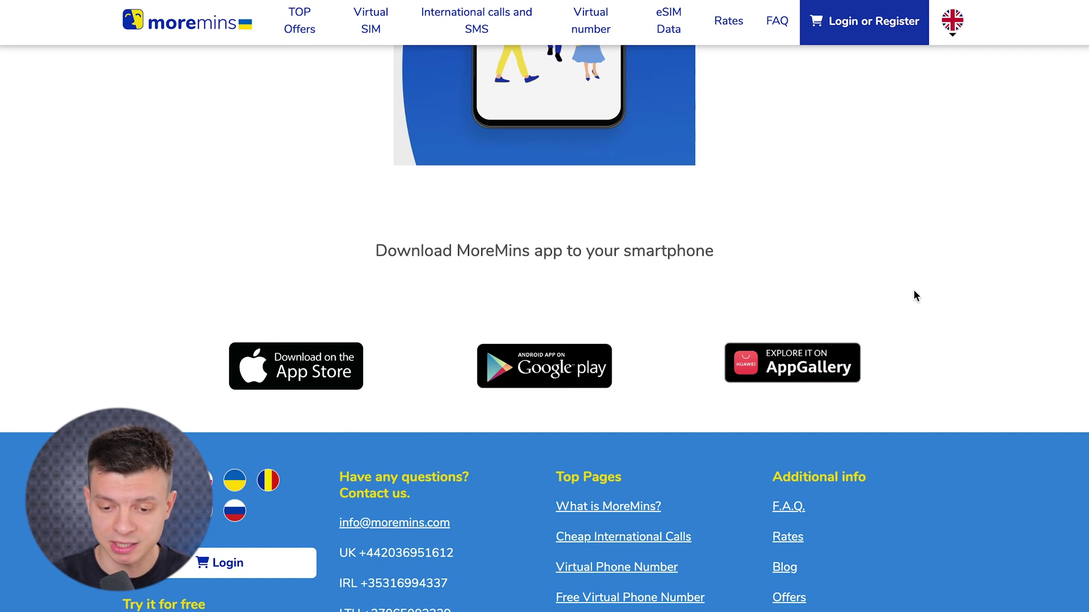
{"action": "scroll", "coordinate": [473, 252], "scroll_direction": "up", "scroll_amount": 5}
{"action": "scroll", "coordinate": [474, 252], "scroll_direction": "up", "scroll_amount": 5}
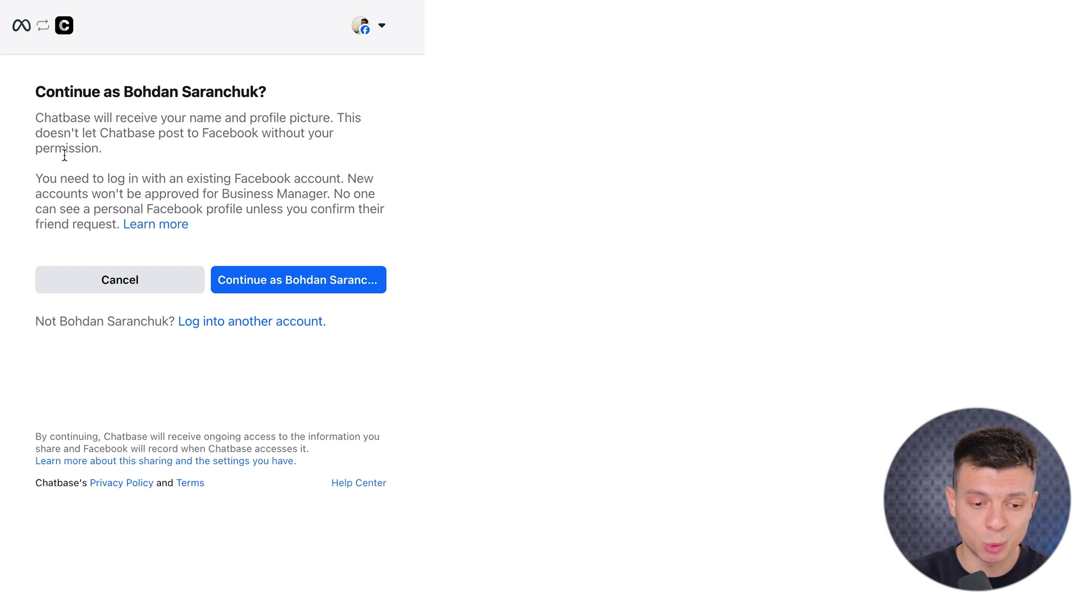
Continue with the signed-in Facebook account and start creating a new WhatsApp Business account.
{"action": "left_click", "coordinate": [329, 284]}
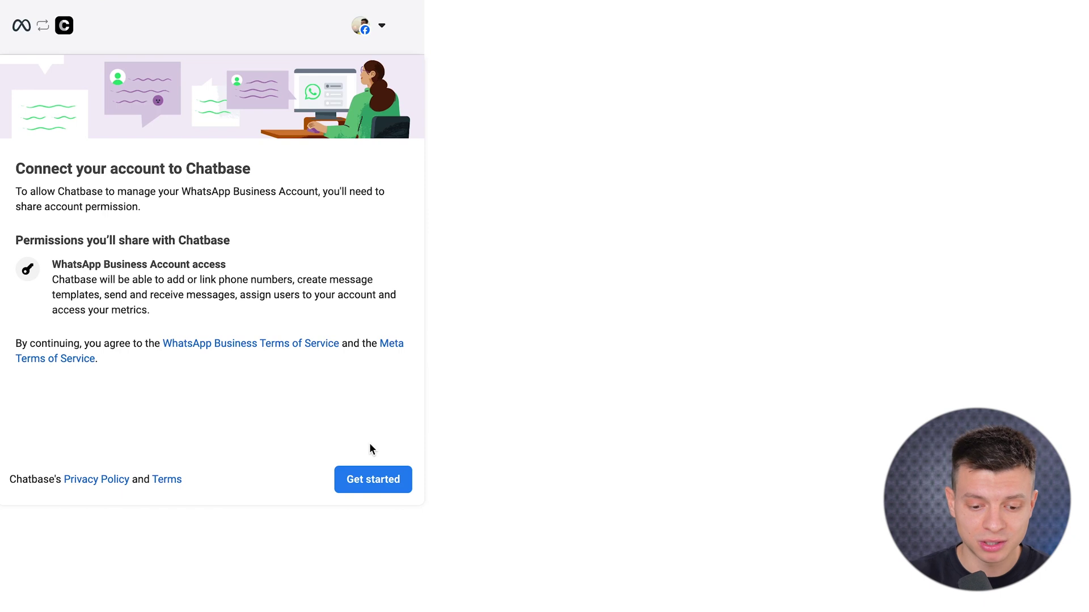
{"action": "left_click", "coordinate": [371, 479]}
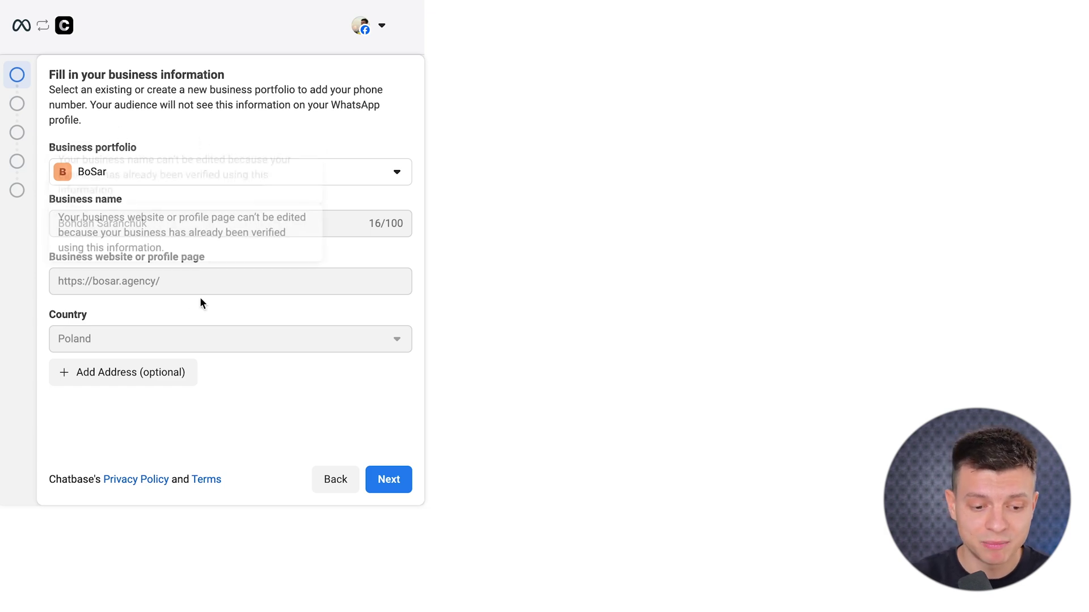
{"action": "left_click", "coordinate": [394, 483]}
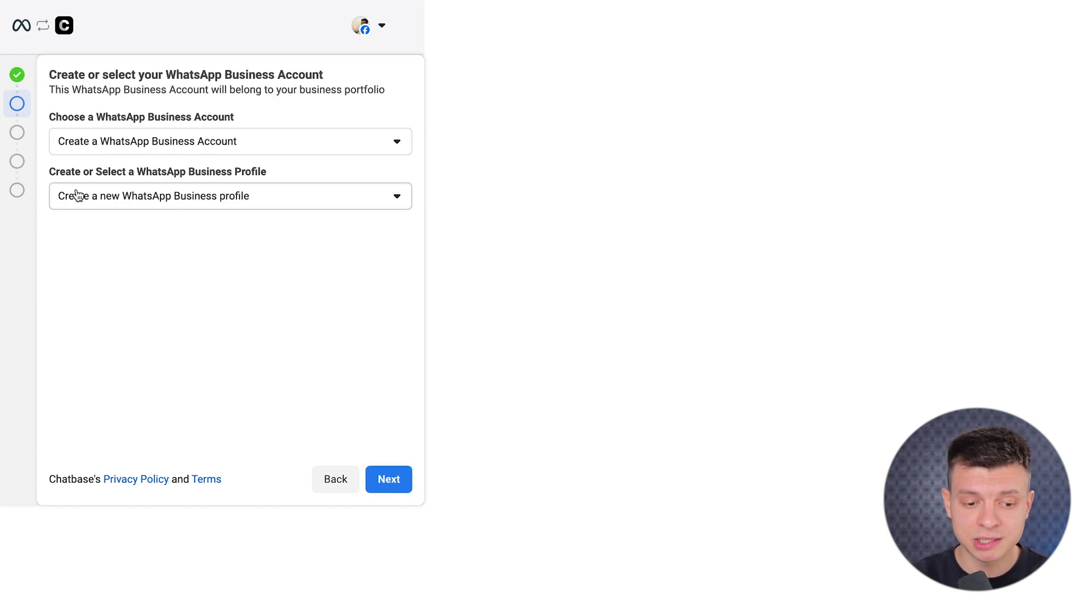
{"action": "left_click", "coordinate": [396, 484]}
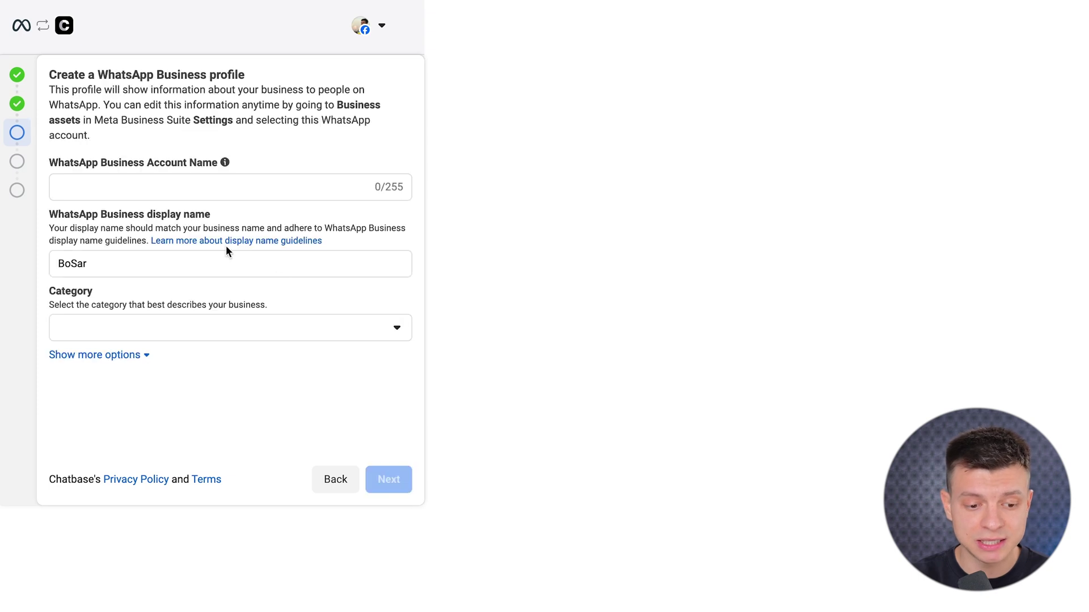
Name the business account 'Chatbase Test Tutorial', keep the prefilled display name, and choose category Other.
{"action": "left_click", "coordinate": [263, 188]}
{"action": "type", "text": "Chat"}
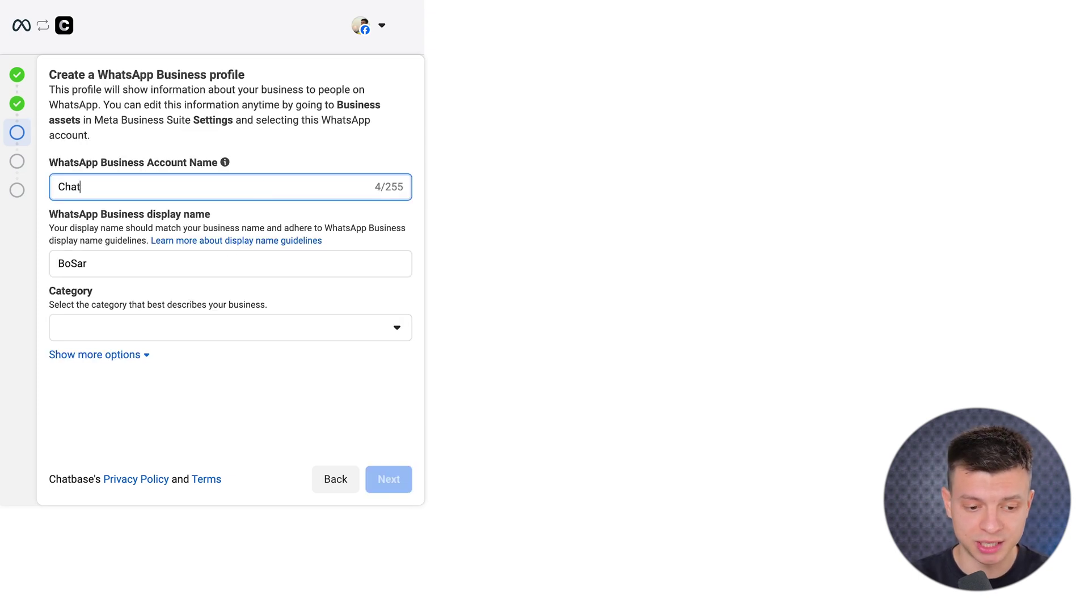
{"action": "type", "text": "base Test Turorial"}
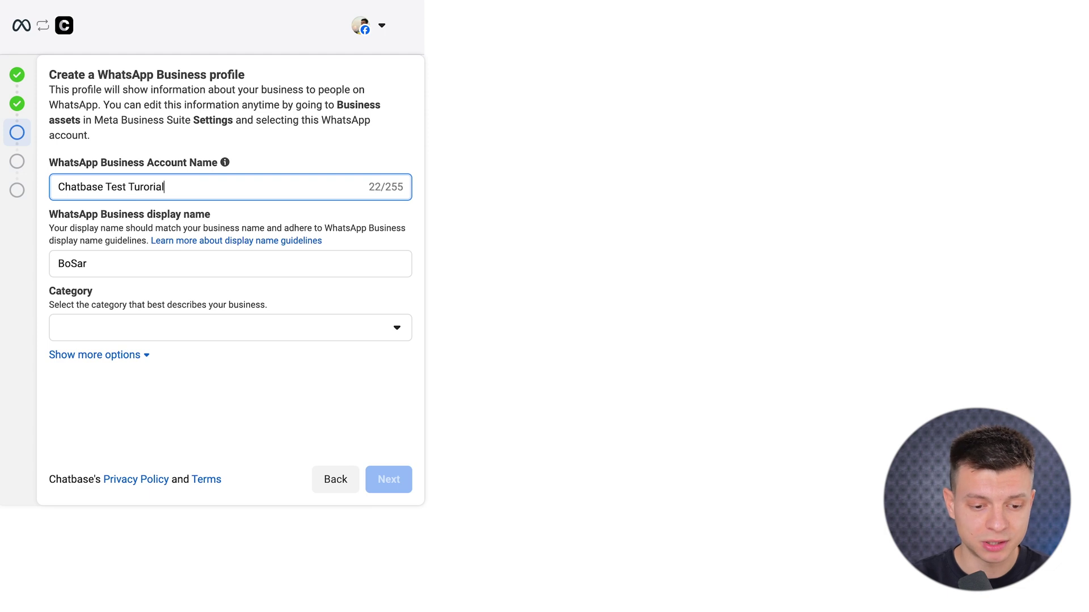
{"action": "key", "text": "BackSpace"}
{"action": "key", "text": "BackSpace"}
{"action": "key", "text": "BackSpace"}
{"action": "key", "text": "BackSpace"}
{"action": "key", "text": "BackSpace"}
{"action": "key", "text": "BackSpace"}
{"action": "type", "text": "torial"}
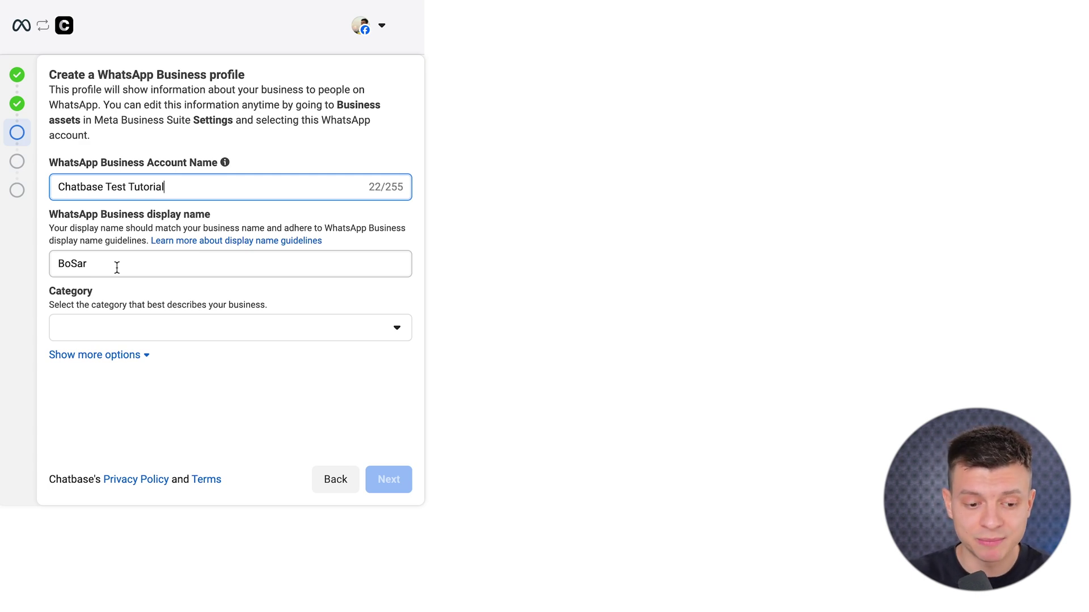
{"action": "left_click_drag", "start_coordinate": [114, 267], "coordinate": [35, 267]}
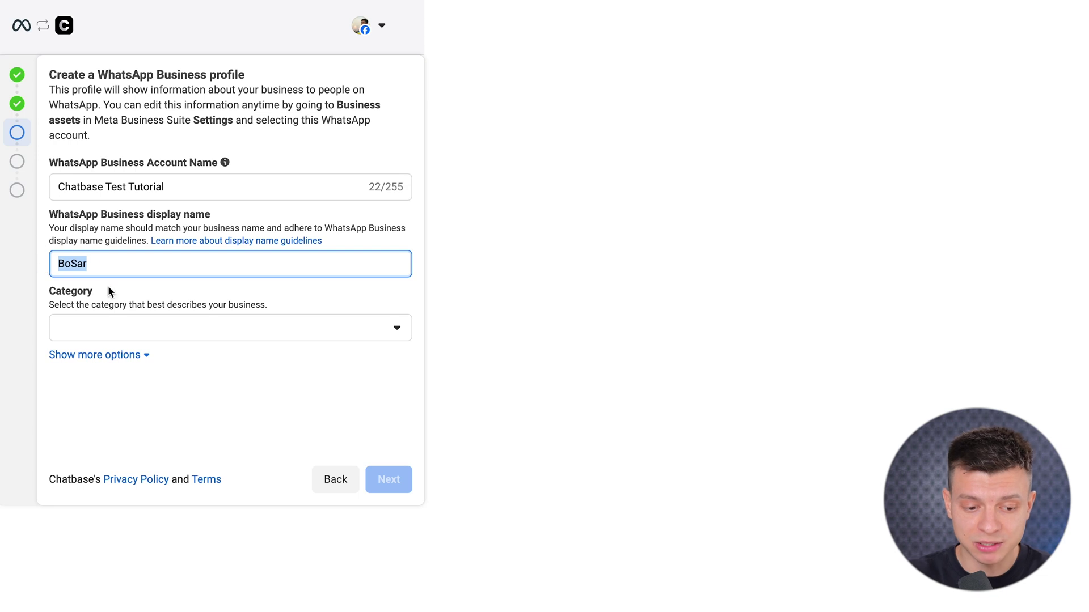
{"action": "left_click", "coordinate": [141, 285]}
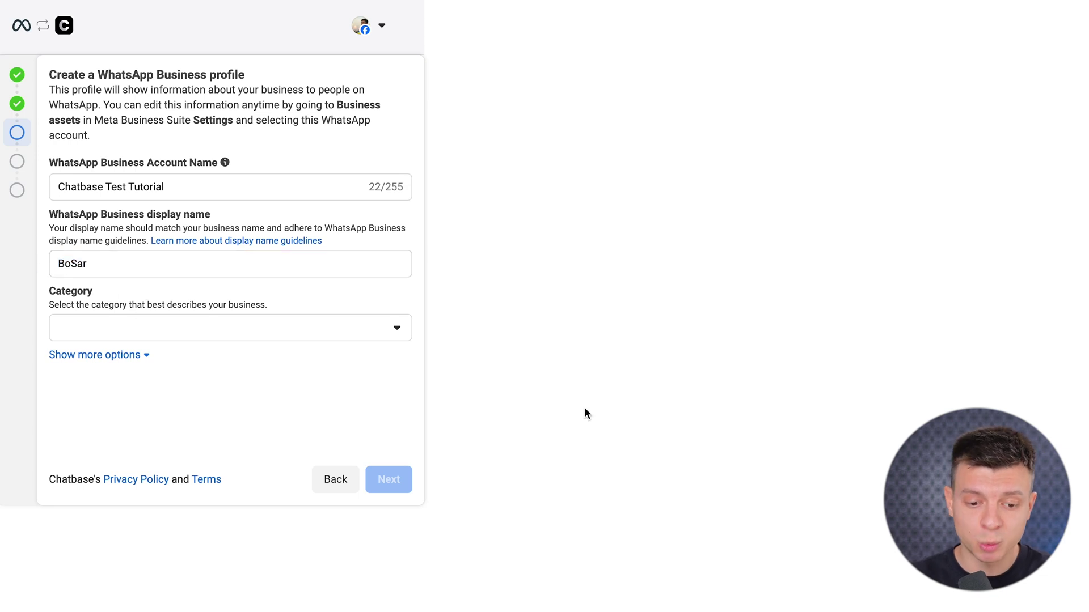
{"action": "left_click", "coordinate": [396, 327]}
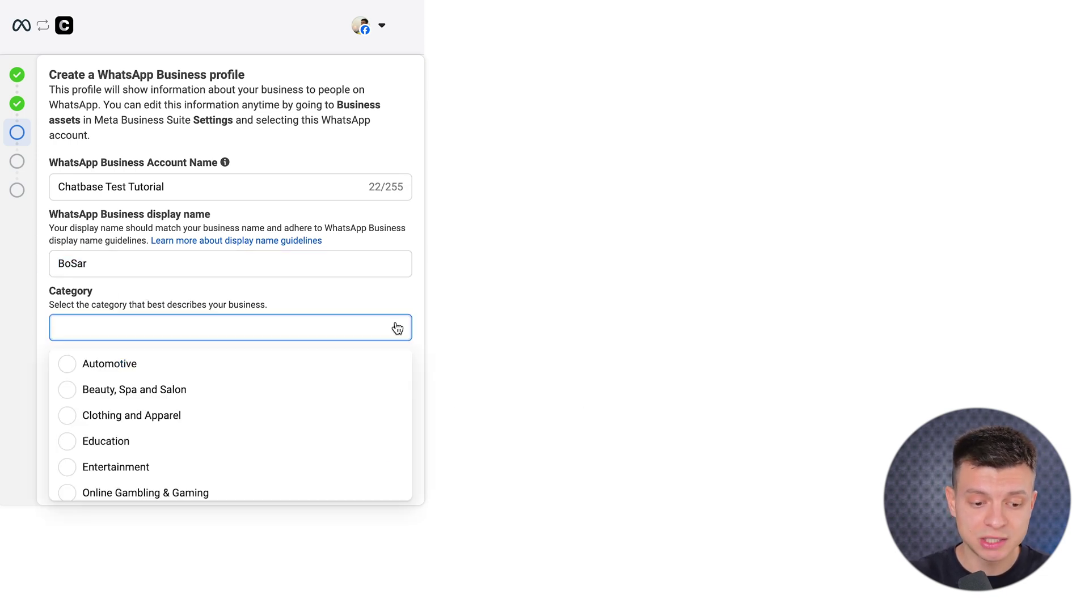
{"action": "key", "text": "Up"}
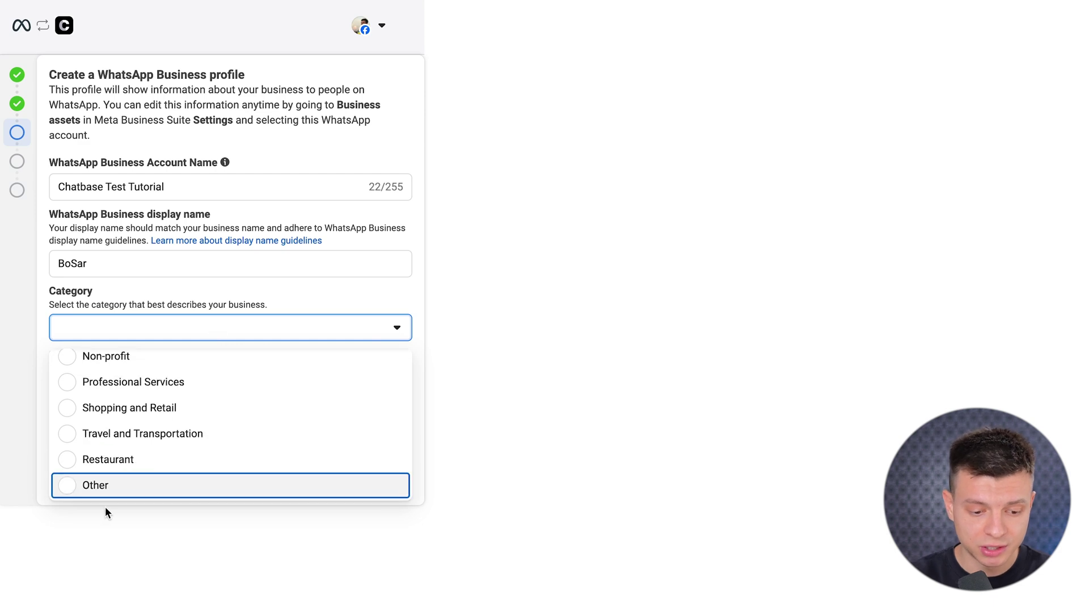
{"action": "left_click", "coordinate": [101, 488]}
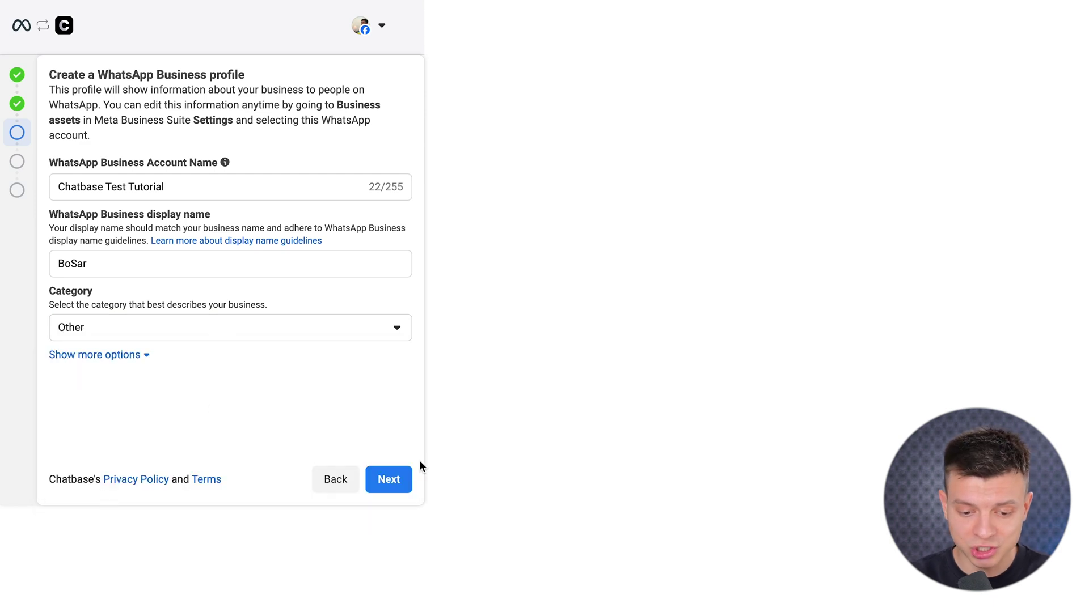
{"action": "left_click", "coordinate": [397, 487]}
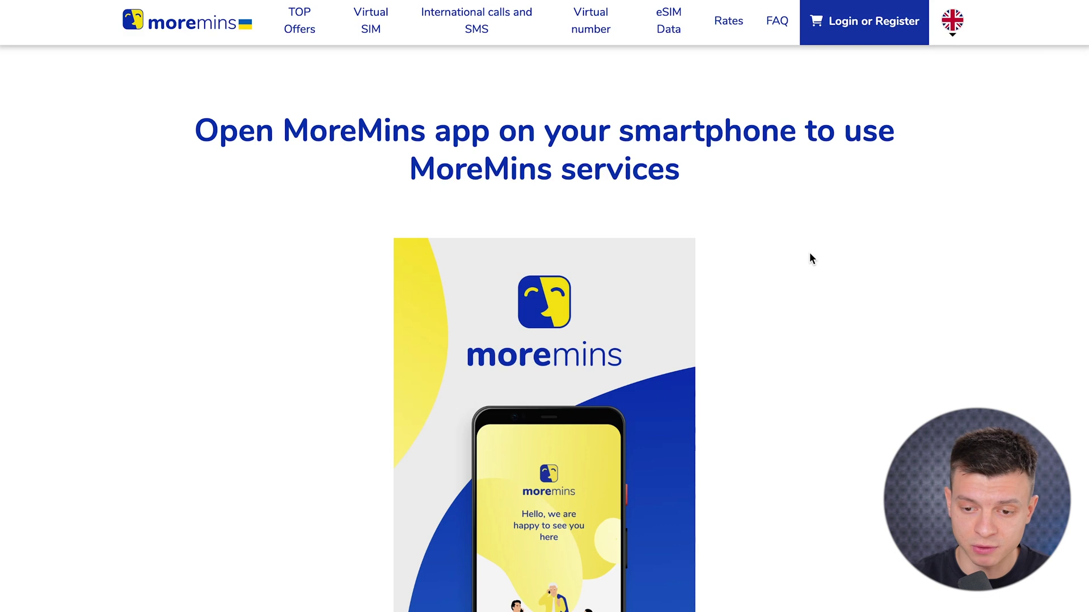
Copy the third plan's US virtual number from the MoreMins My plans list.
{"action": "scroll", "coordinate": [316, 292], "scroll_direction": "left", "scroll_amount": 5}
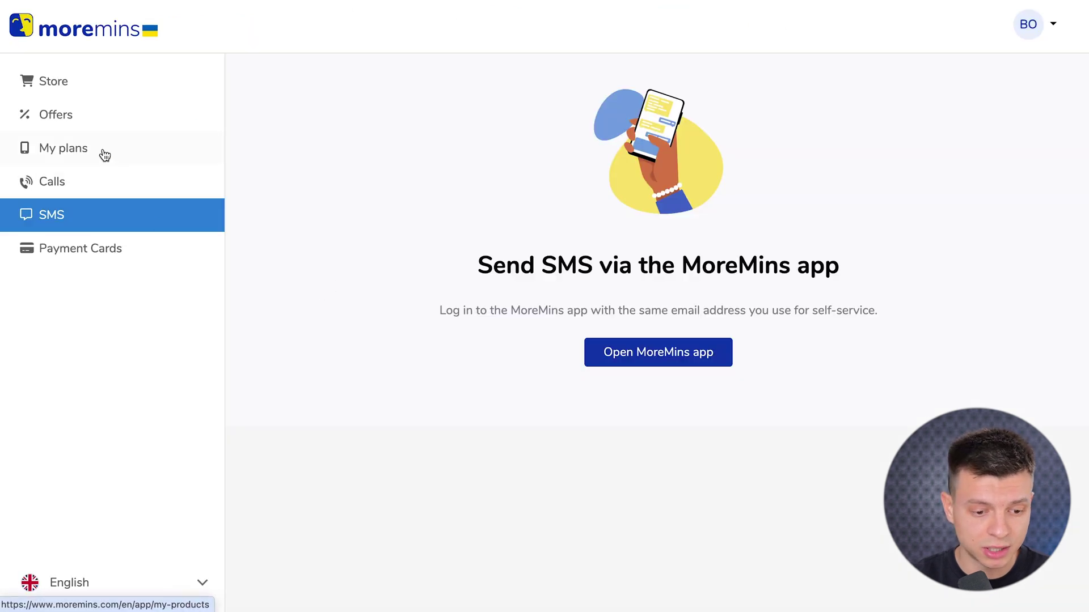
{"action": "left_click", "coordinate": [102, 150]}
{"action": "scroll", "coordinate": [770, 372], "scroll_direction": "up", "scroll_amount": 1}
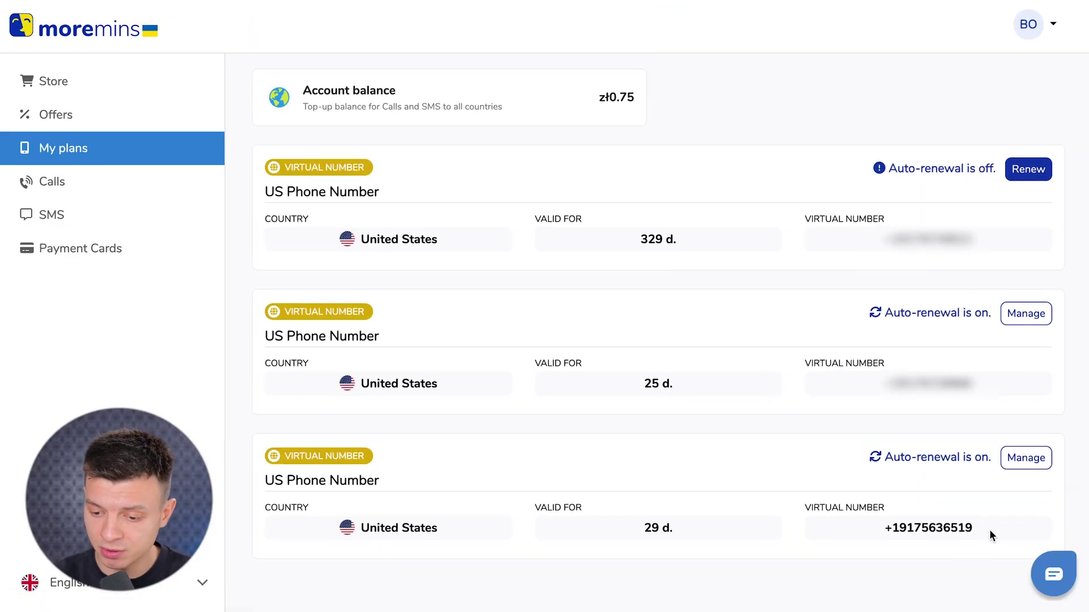
{"action": "left_click_drag", "start_coordinate": [989, 529], "coordinate": [900, 529]}
{"action": "key", "text": "super+c"}
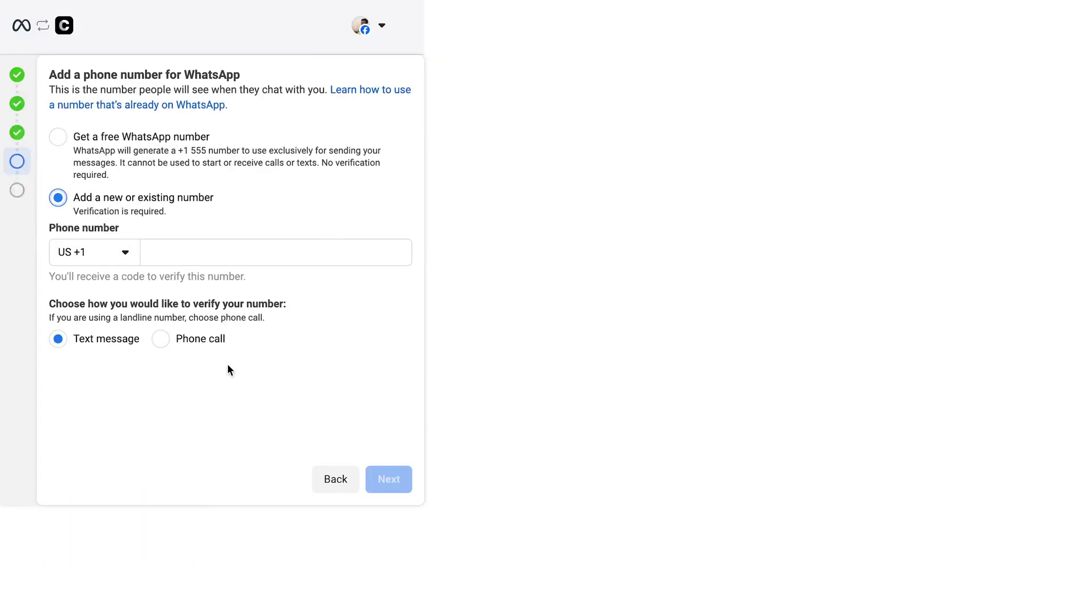
Paste the virtual number, verify it by text message, and approve Chatbase's access request.
{"action": "left_click", "coordinate": [219, 250]}
{"action": "key", "text": "super+v"}
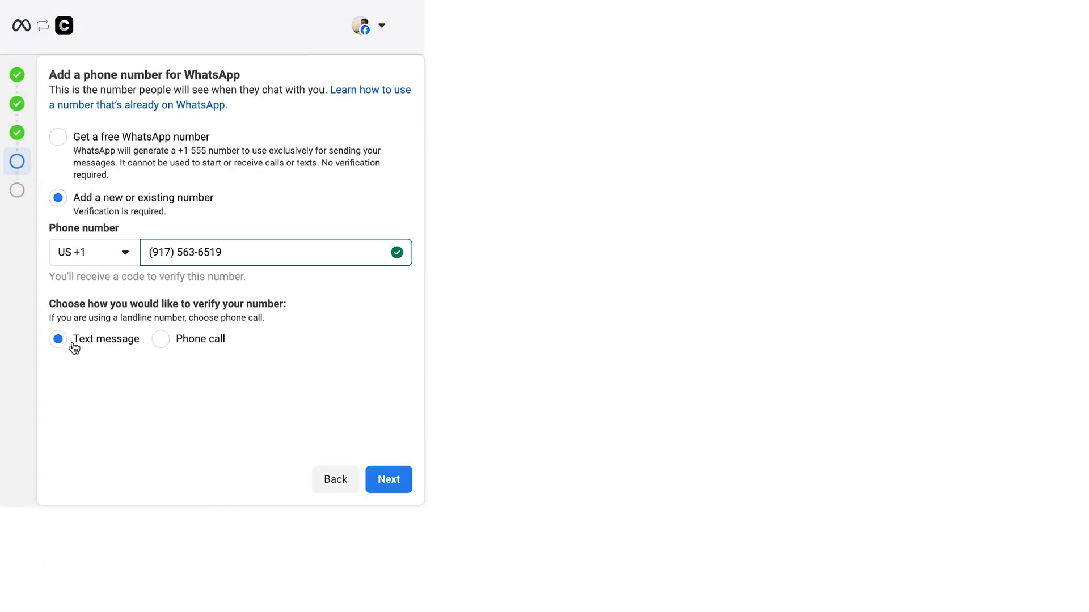
{"action": "left_click", "coordinate": [389, 480]}
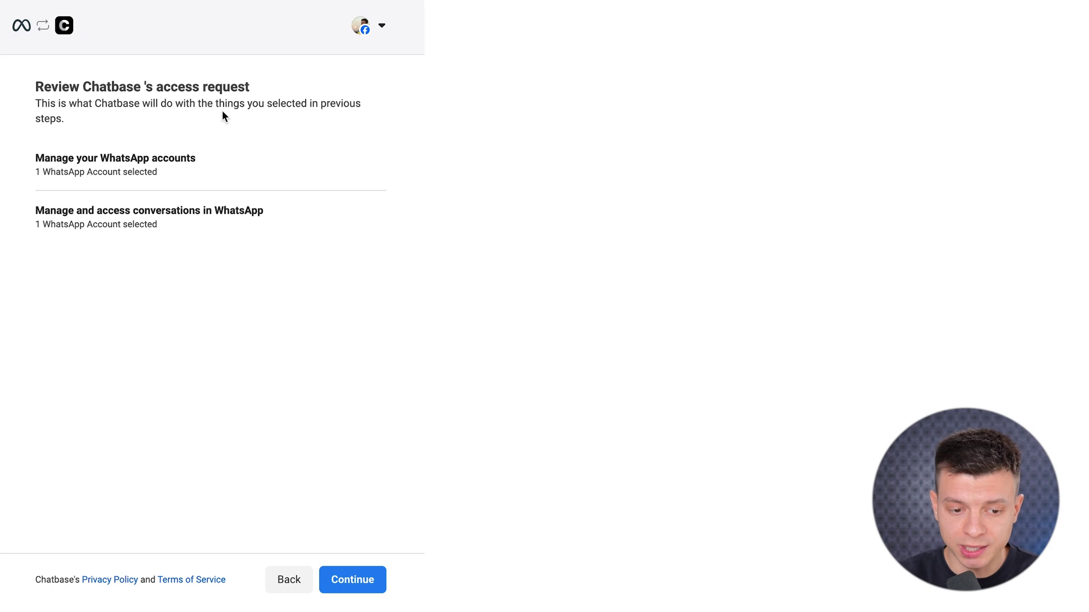
{"action": "left_click", "coordinate": [361, 587]}
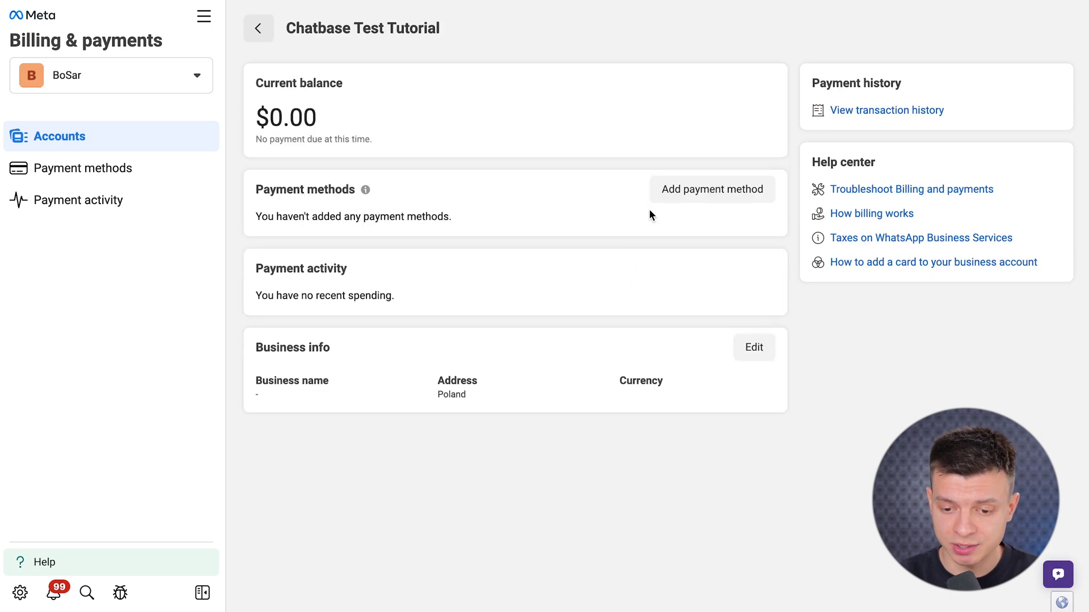
Add a Visa card as payment method with US Dollars currency, then highlight How you'll pay.
{"action": "left_click", "coordinate": [704, 193]}
{"action": "left_click", "coordinate": [660, 267]}
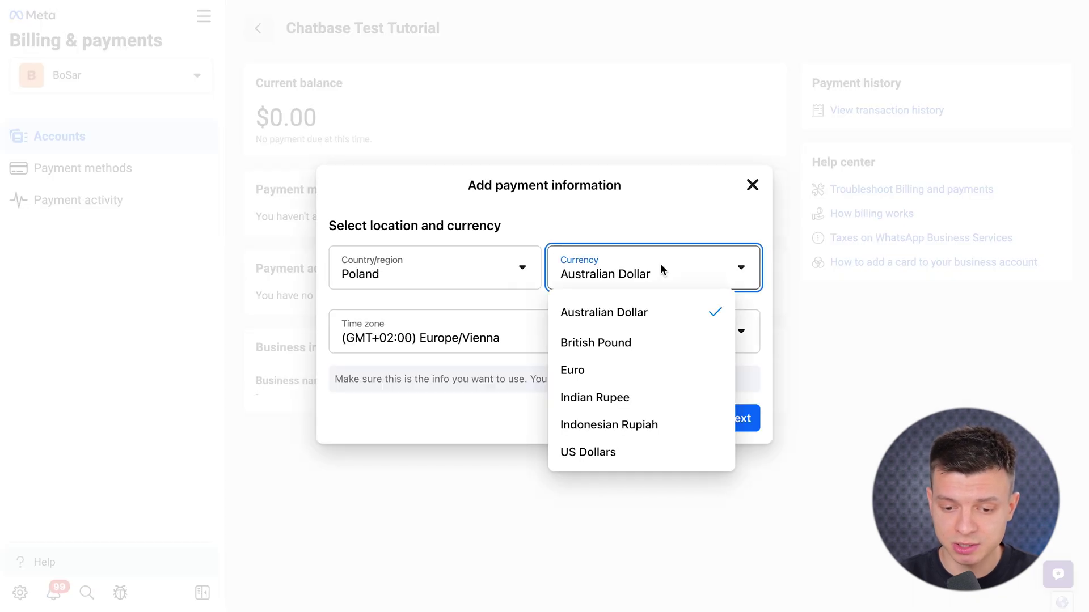
{"action": "left_click", "coordinate": [607, 452]}
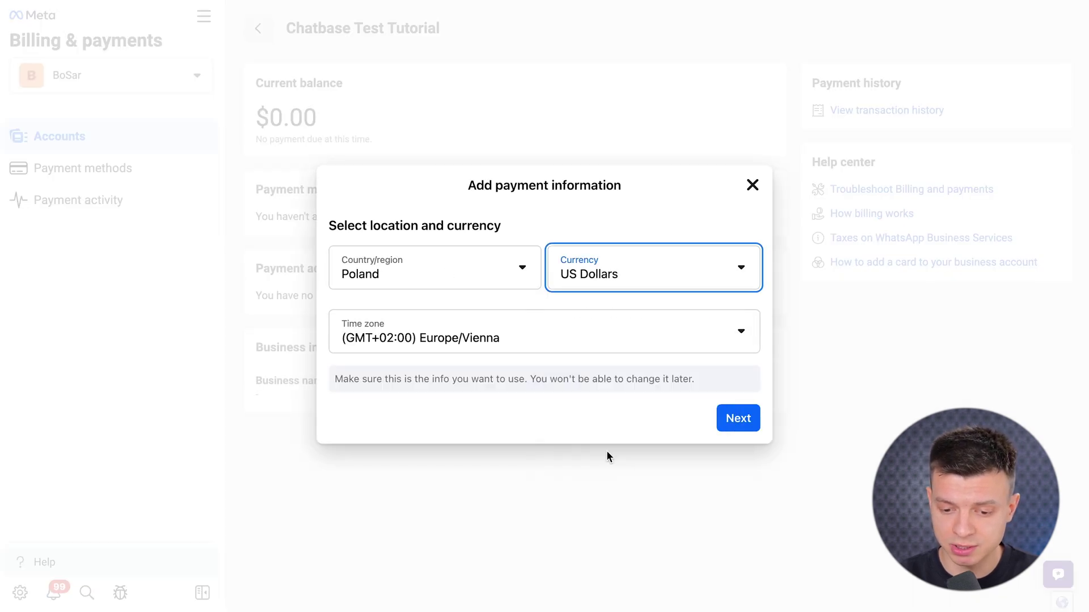
{"action": "left_click", "coordinate": [735, 422]}
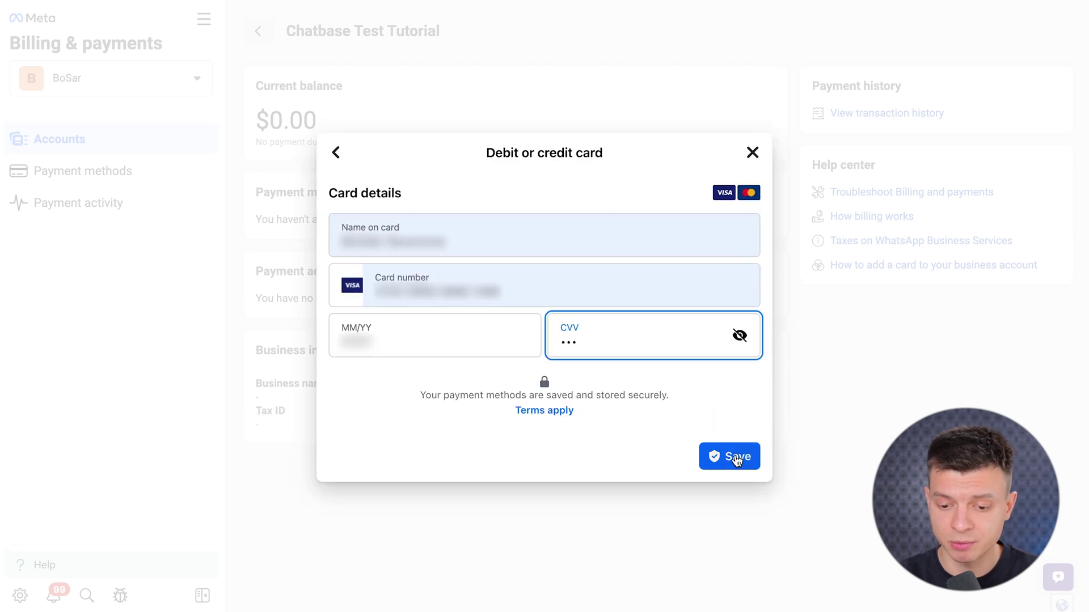
{"action": "left_click", "coordinate": [735, 464]}
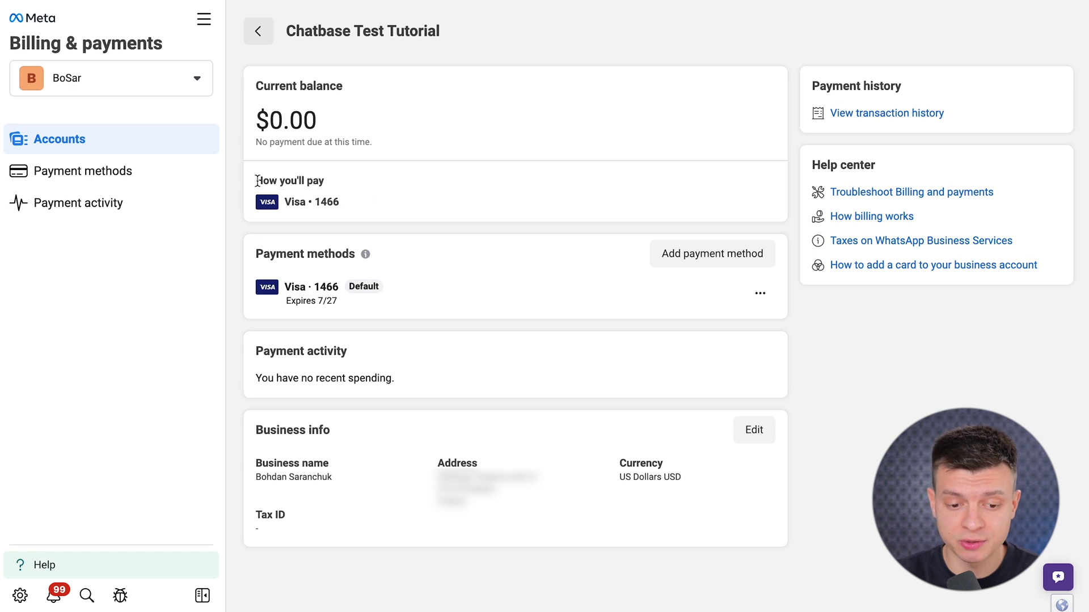
{"action": "left_click_drag", "start_coordinate": [255, 180], "coordinate": [310, 181]}
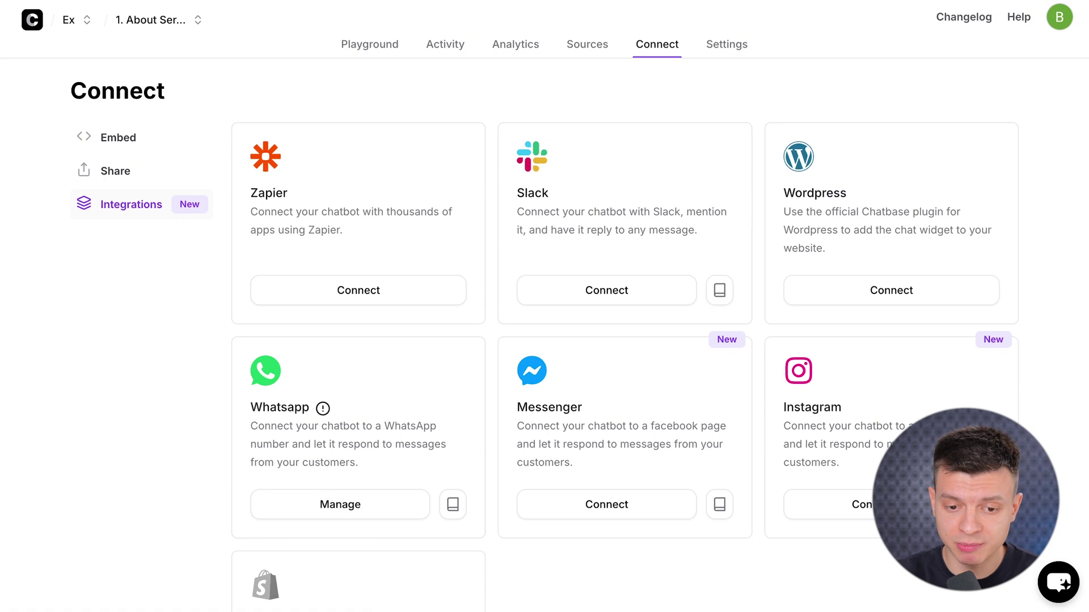
Open Manage on the WhatsApp integration card to view the connected virtual number.
{"action": "scroll", "coordinate": [333, 601], "scroll_direction": "up", "scroll_amount": 1}
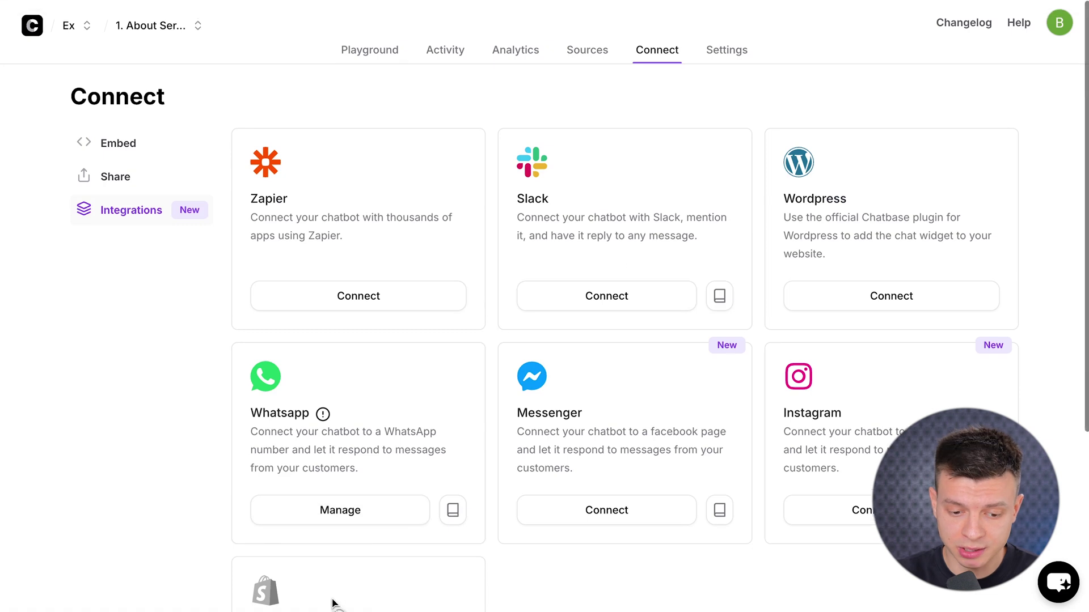
{"action": "left_click", "coordinate": [345, 507]}
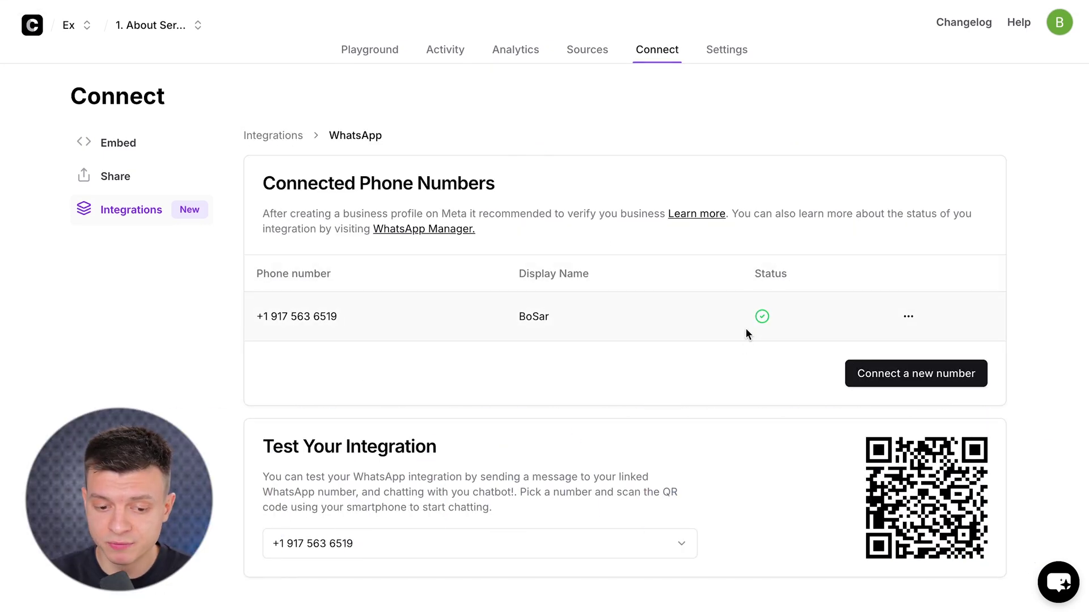
{"action": "scroll", "coordinate": [597, 392], "scroll_direction": "down", "scroll_amount": 1}
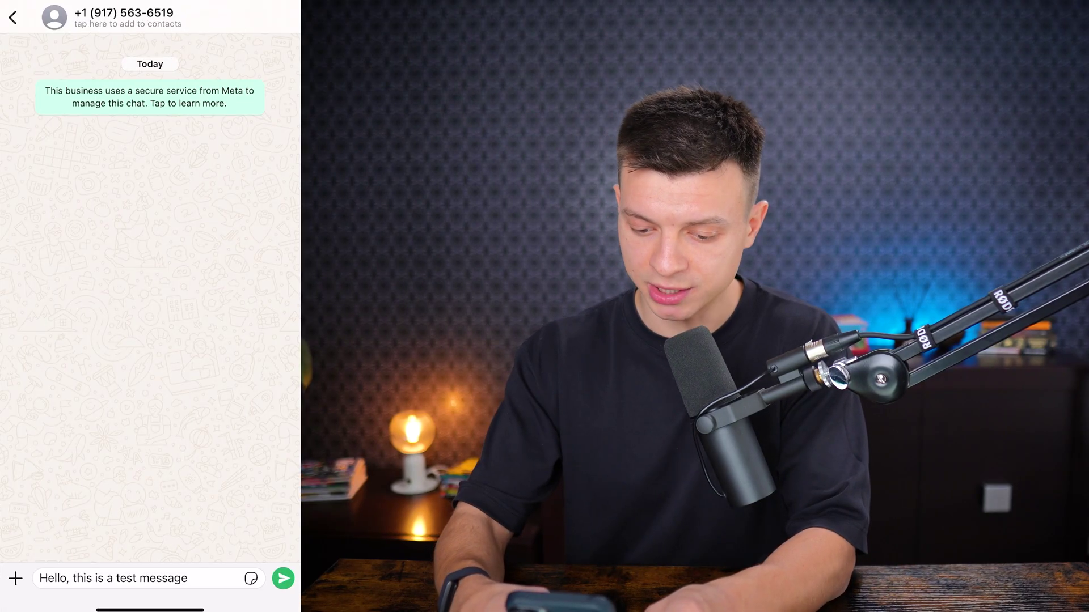
Replace the draft test message with 'What are you services?', send it, and read the reply.
{"action": "left_click", "coordinate": [188, 579]}
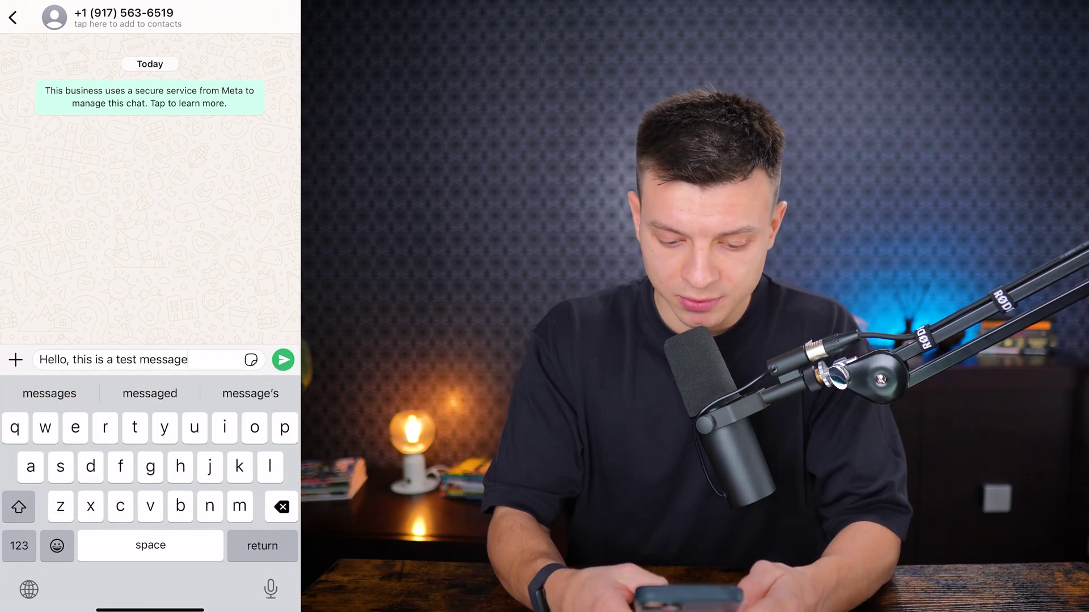
{"action": "key", "text": "BackSpace"}
{"action": "key", "text": "BackSpace"}
{"action": "key", "text": "BackSpace"}
{"action": "key", "text": "BackSpace"}
{"action": "key", "text": "BackSpace"}
{"action": "key", "text": "BackSpace"}
{"action": "key", "text": "BackSpace"}
{"action": "key", "text": "BackSpace"}
{"action": "key", "text": "BackSpace"}
{"action": "key", "text": "BackSpace"}
{"action": "key", "text": "BackSpace"}
{"action": "key", "text": "BackSpace"}
{"action": "key", "text": "BackSpace"}
{"action": "key", "text": "BackSpace"}
{"action": "key", "text": "BackSpace"}
{"action": "key", "text": "BackSpace"}
{"action": "key", "text": "BackSpace"}
{"action": "key", "text": "BackSpace"}
{"action": "key", "text": "BackSpace"}
{"action": "type", "text": "Wha"}
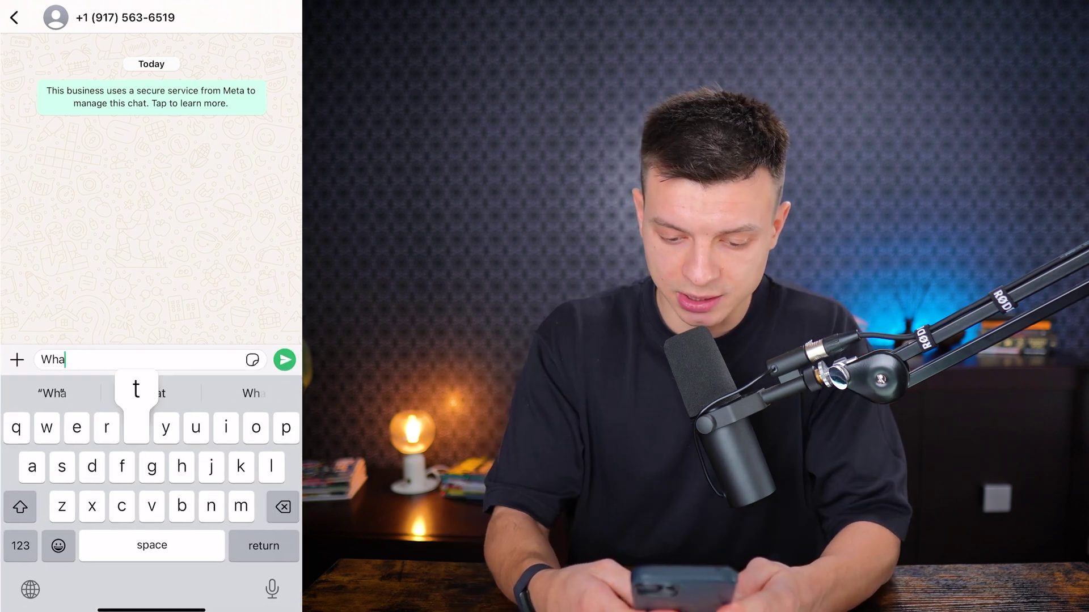
{"action": "type", "text": "t are you services?"}
{"action": "left_click", "coordinate": [284, 359]}
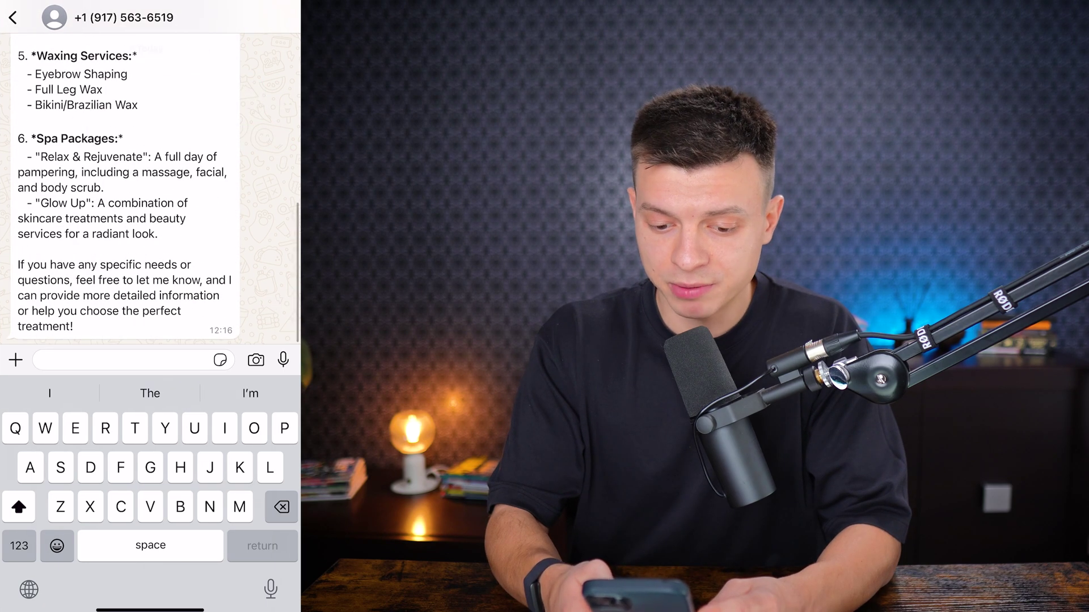
{"action": "scroll", "coordinate": [125, 283], "scroll_direction": "up", "scroll_amount": 15}
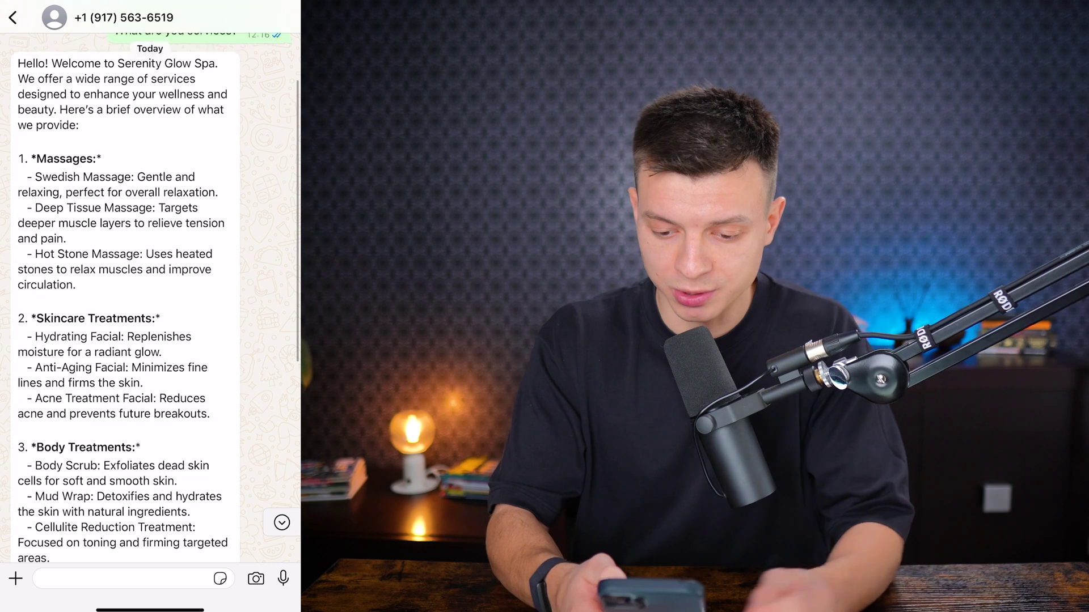
{"action": "scroll", "coordinate": [124, 284], "scroll_direction": "up", "scroll_amount": 3}
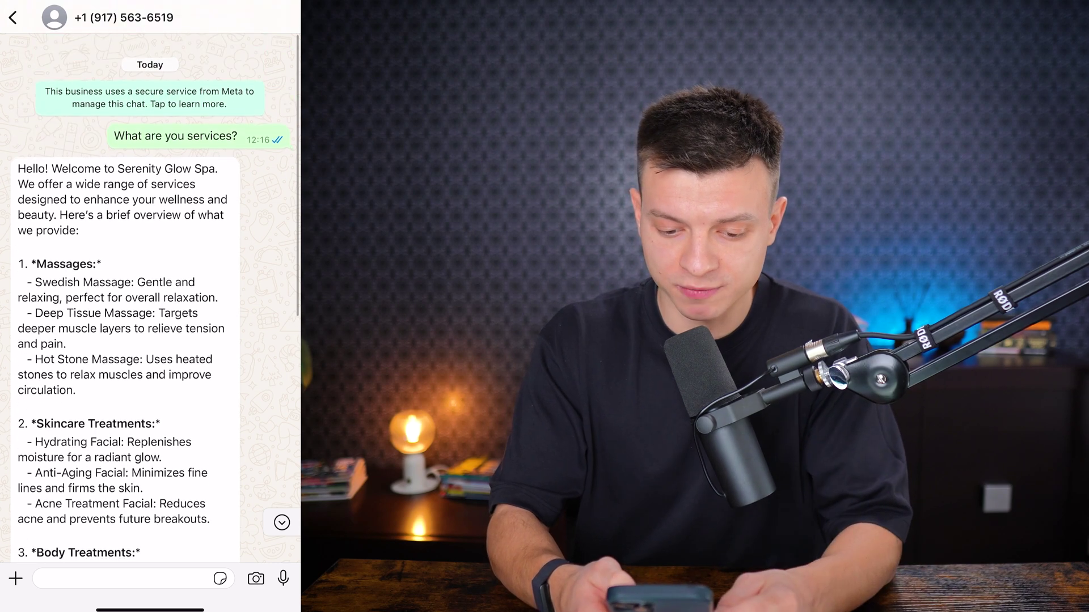
{"action": "scroll", "coordinate": [149, 298], "scroll_direction": "down", "scroll_amount": 5}
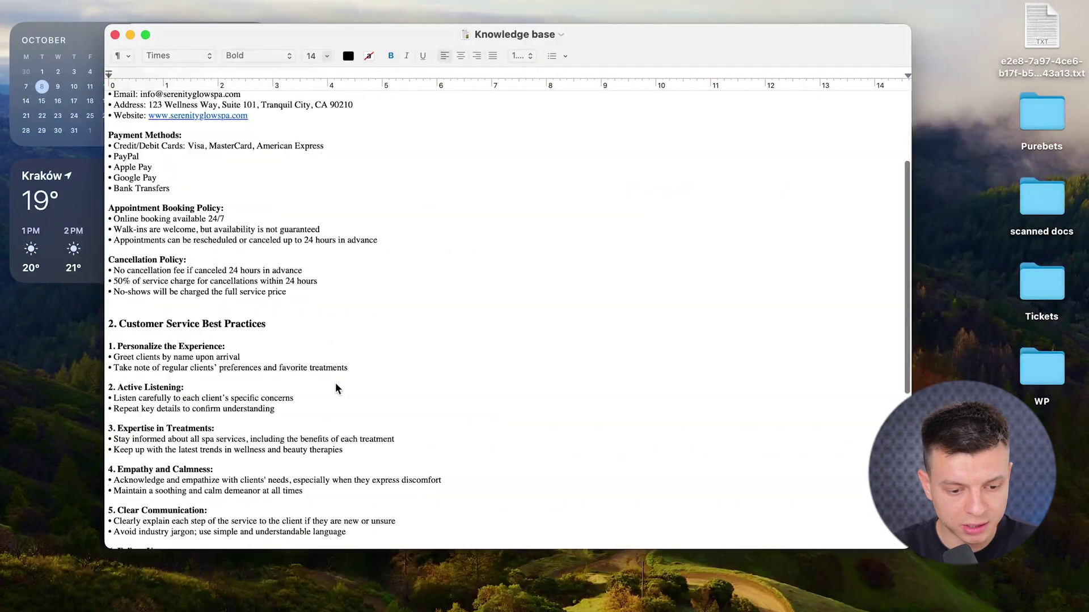
Locate the Product Catalog heading in the knowledge base document.
{"action": "scroll", "coordinate": [336, 382], "scroll_direction": "down", "scroll_amount": 15}
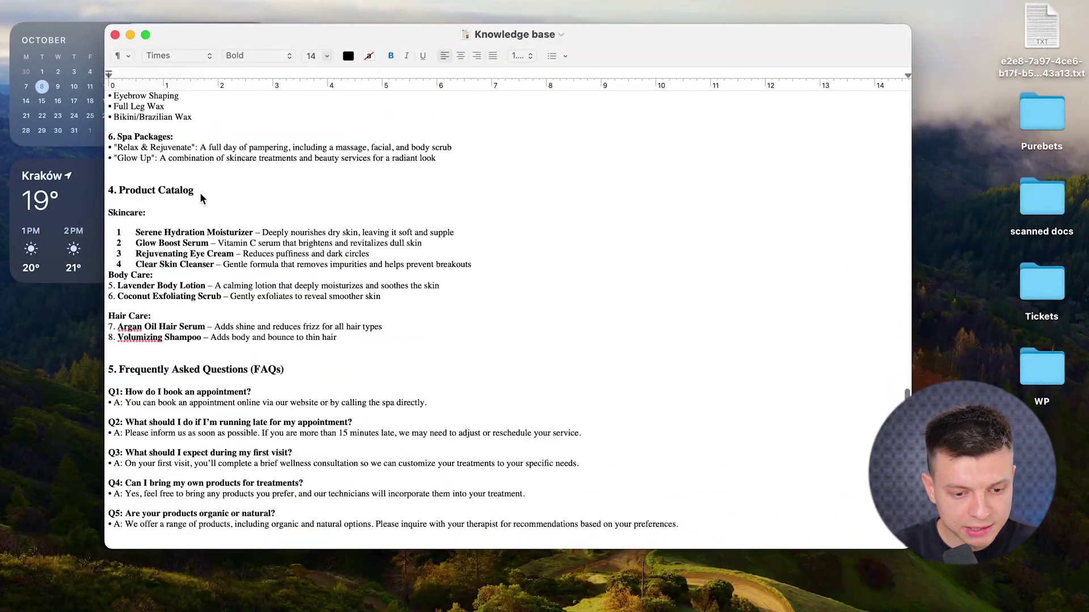
{"action": "left_click_drag", "start_coordinate": [201, 195], "coordinate": [108, 191]}
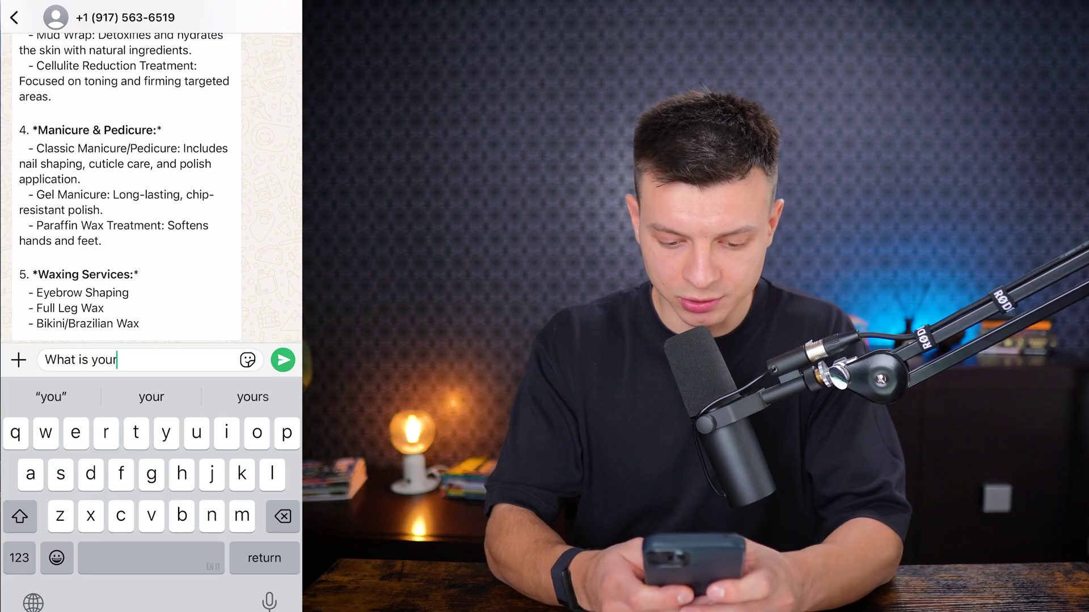
{"action": "scroll", "coordinate": [122, 187], "scroll_direction": "down", "scroll_amount": 4}
Ask the chatbot 'What is your product catalog?' and scroll through its product list reply.
{"action": "type", "text": "product catalog"}
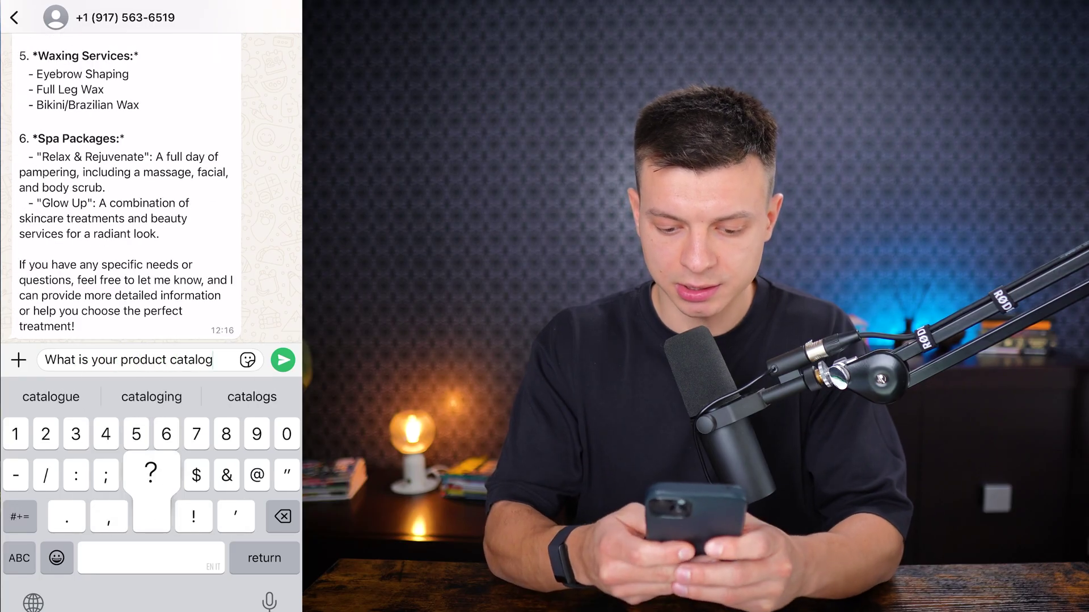
{"action": "type", "text": "?"}
{"action": "left_click", "coordinate": [283, 360]}
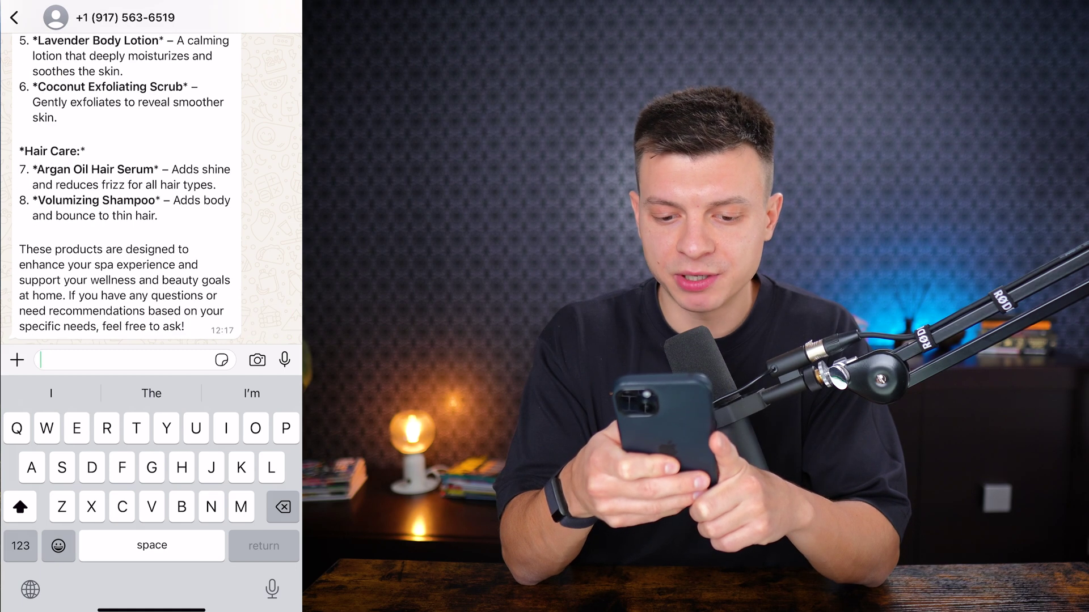
{"action": "scroll", "coordinate": [122, 188], "scroll_direction": "up", "scroll_amount": 1}
{"action": "scroll", "coordinate": [122, 227], "scroll_direction": "up", "scroll_amount": 5}
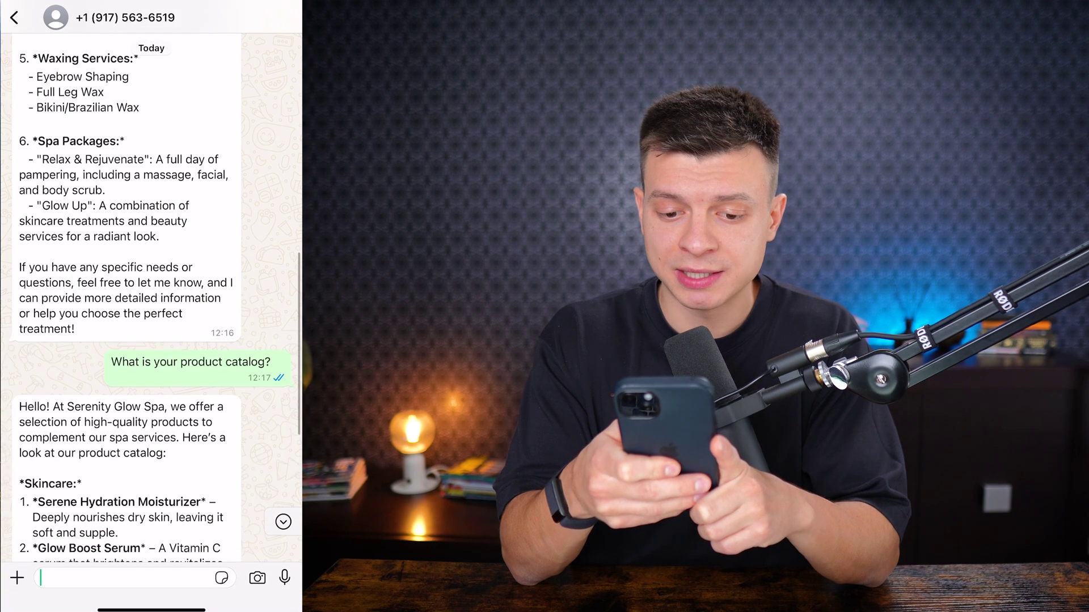
{"action": "scroll", "coordinate": [122, 227], "scroll_direction": "down", "scroll_amount": 5}
{"action": "scroll", "coordinate": [122, 227], "scroll_direction": "up", "scroll_amount": 2}
{"action": "scroll", "coordinate": [122, 284], "scroll_direction": "up", "scroll_amount": 2}
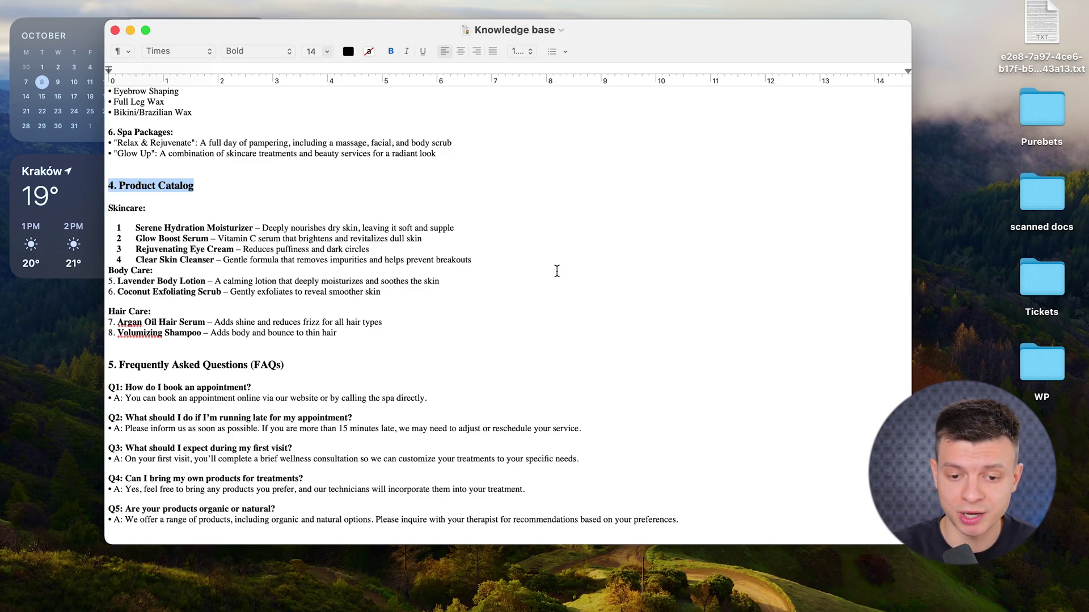
{"action": "scroll", "coordinate": [547, 263], "scroll_direction": "up", "scroll_amount": 15}
{"action": "scroll", "coordinate": [278, 289], "scroll_direction": "up", "scroll_amount": 5}
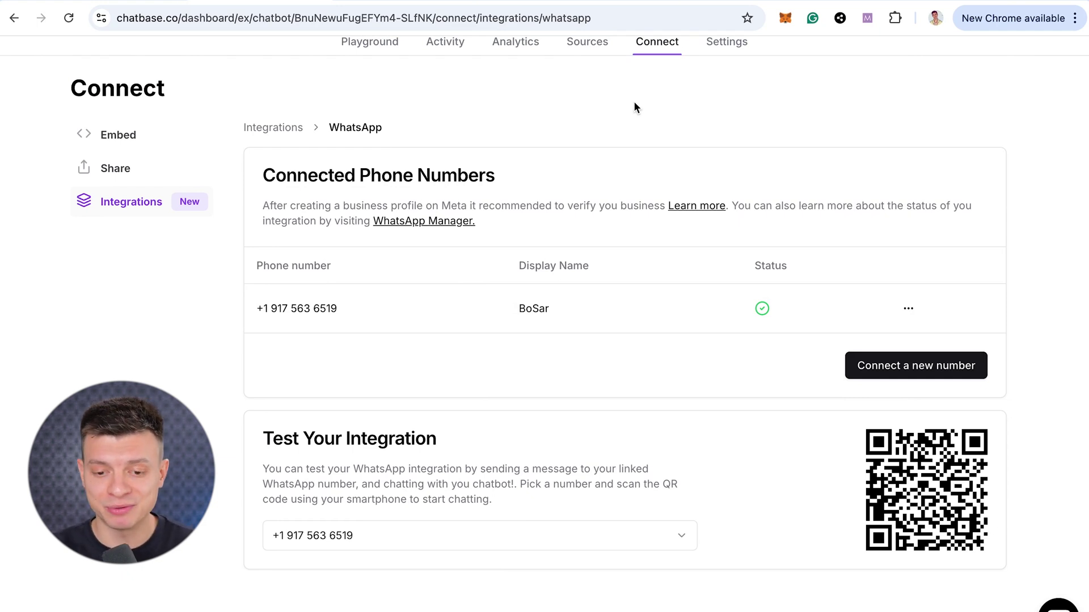
Scroll the latest WhatsApp chat log, checking the services answer and the 0.850-scored catalog reply.
{"action": "scroll", "coordinate": [634, 105], "scroll_direction": "up", "scroll_amount": 2}
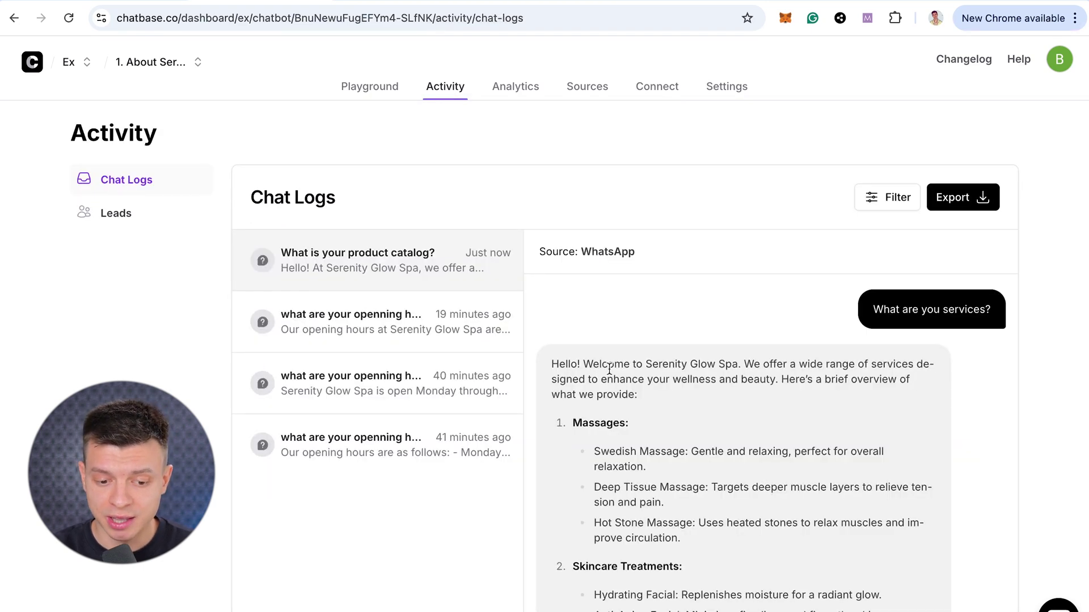
{"action": "scroll", "coordinate": [609, 369], "scroll_direction": "down", "scroll_amount": 2}
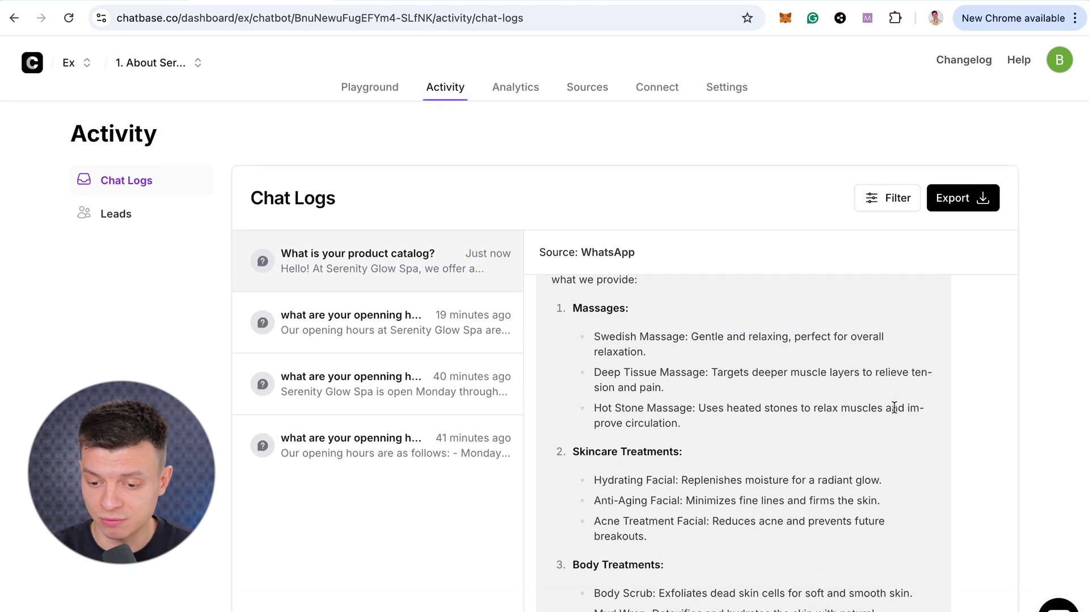
{"action": "scroll", "coordinate": [893, 407], "scroll_direction": "up", "scroll_amount": 2}
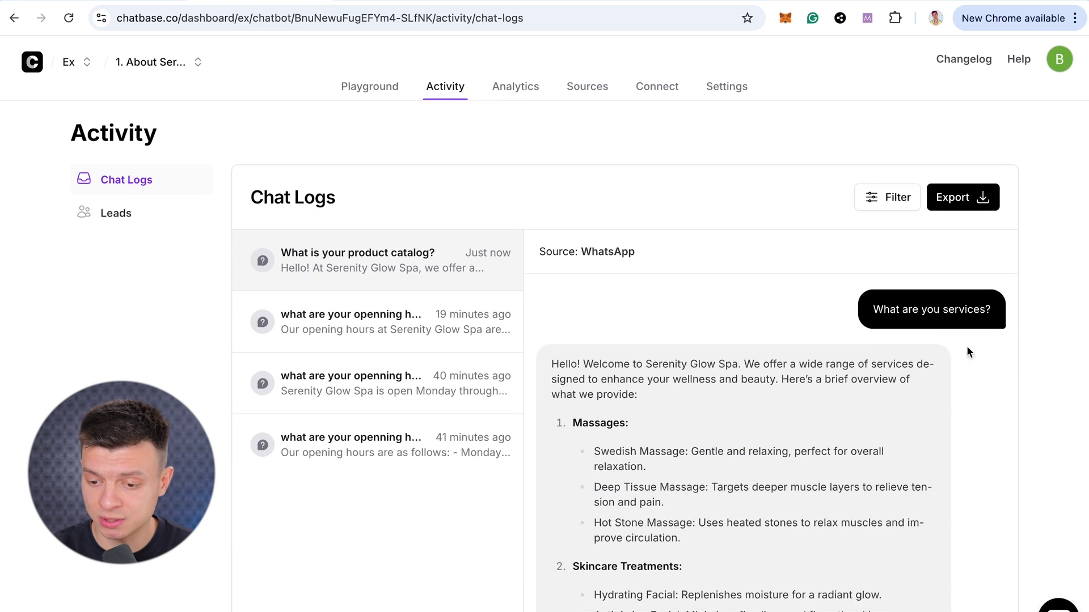
{"action": "scroll", "coordinate": [969, 352], "scroll_direction": "down", "scroll_amount": 1}
{"action": "scroll", "coordinate": [752, 462], "scroll_direction": "down", "scroll_amount": 12}
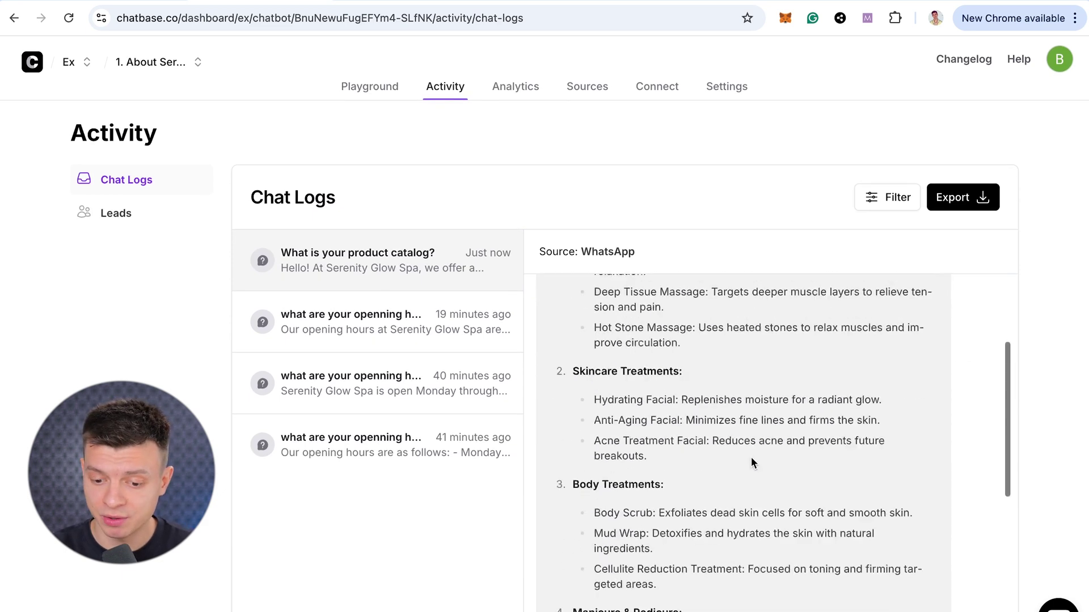
{"action": "scroll", "coordinate": [752, 462], "scroll_direction": "down", "scroll_amount": 1}
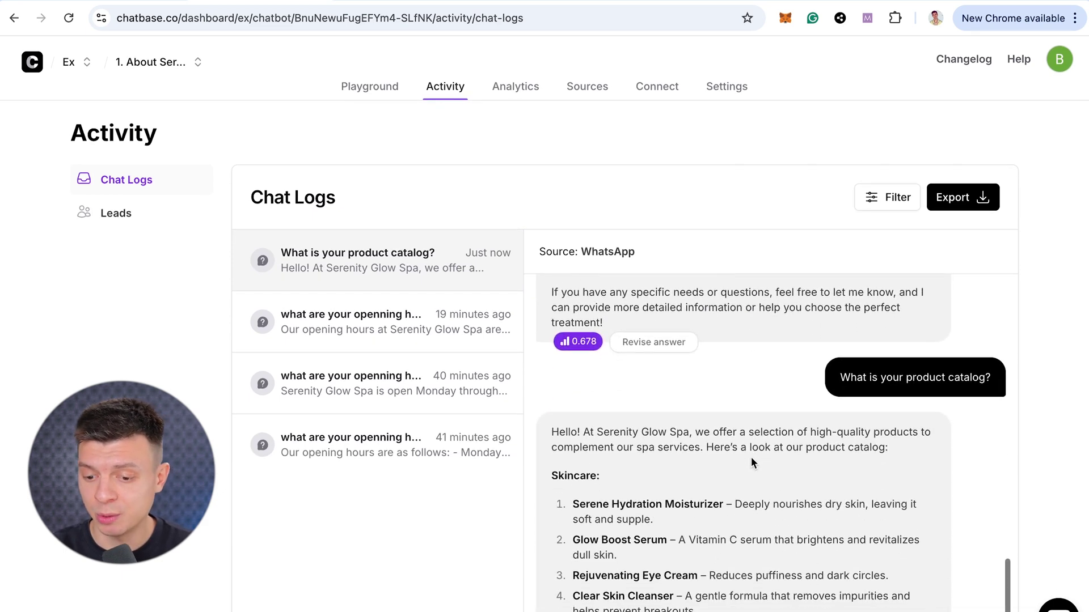
{"action": "scroll", "coordinate": [984, 510], "scroll_direction": "down", "scroll_amount": 5}
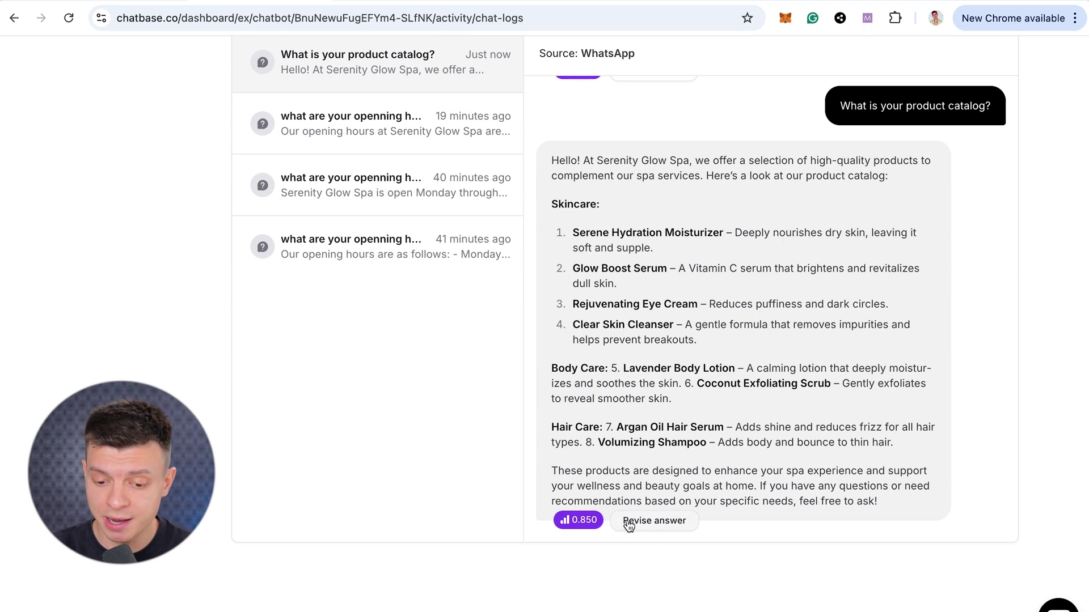
{"action": "left_click", "coordinate": [650, 519]}
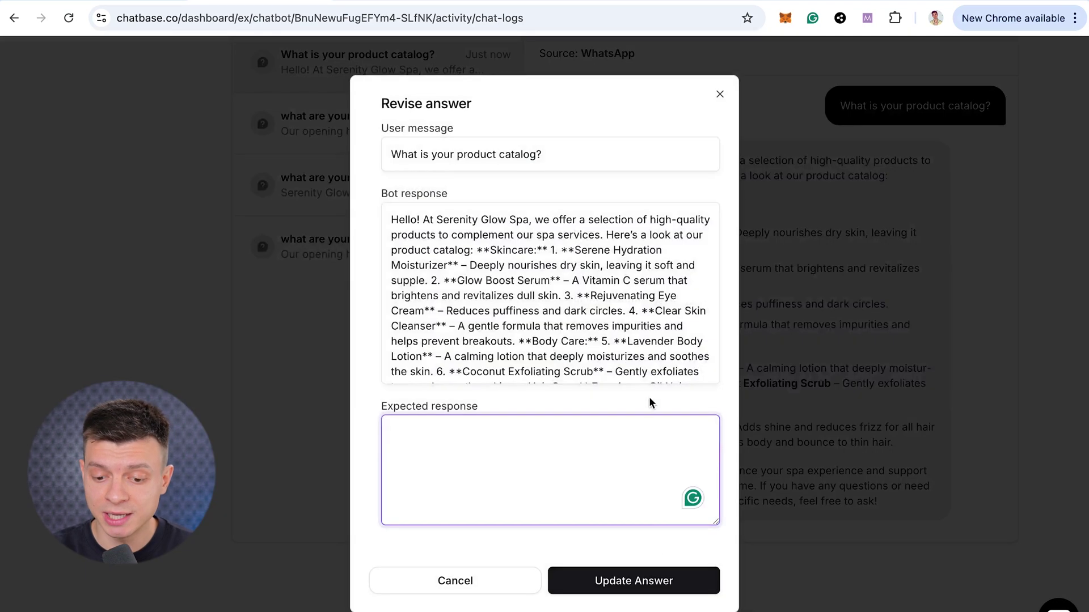
{"action": "left_click_drag", "start_coordinate": [490, 407], "coordinate": [396, 406]}
{"action": "left_click", "coordinate": [499, 449]}
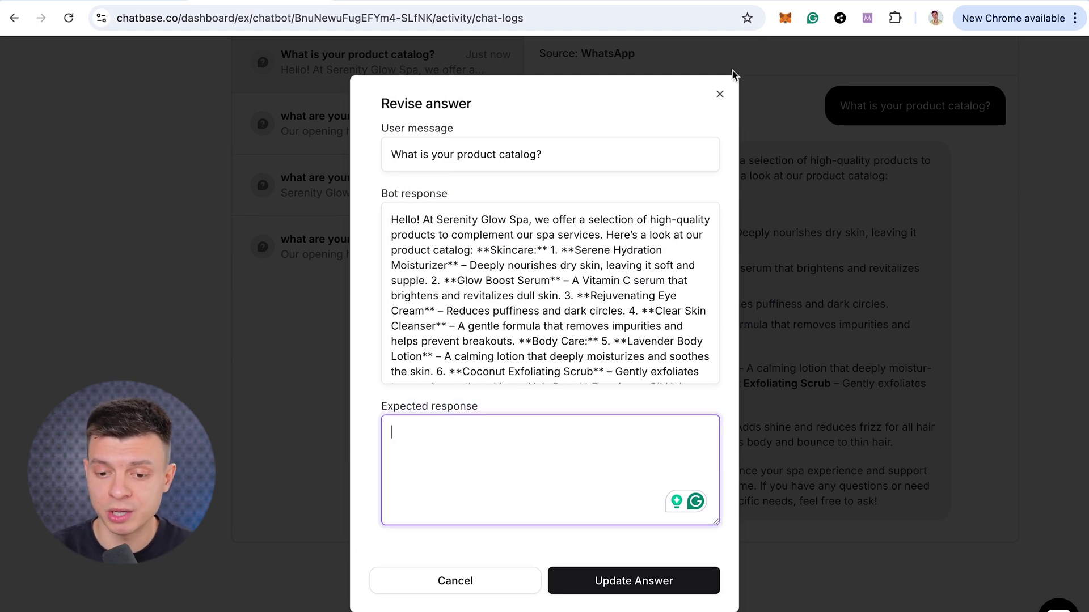
{"action": "left_click", "coordinate": [720, 93]}
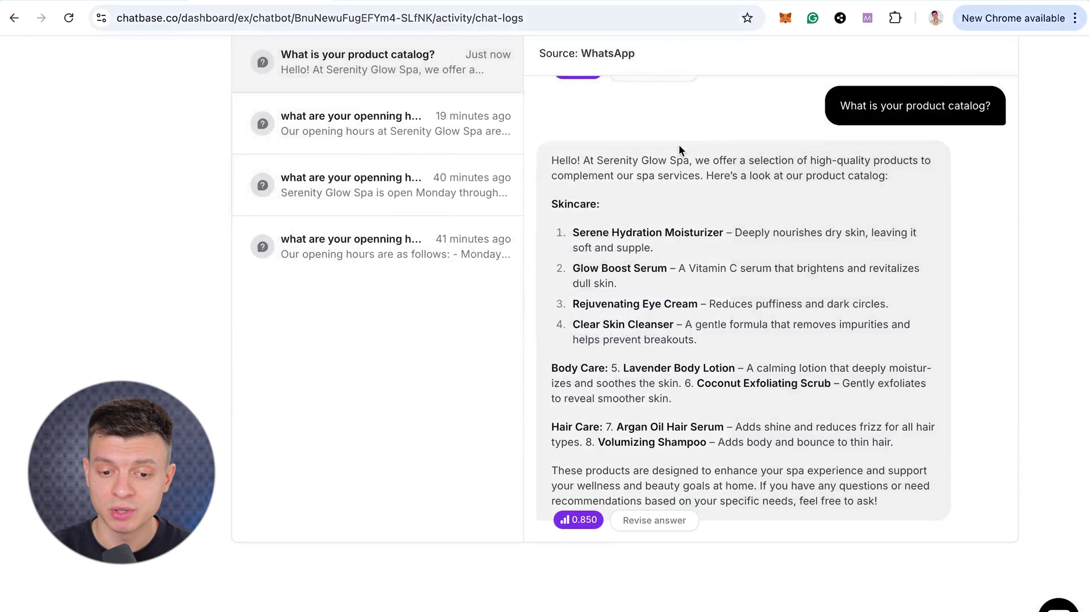
{"action": "scroll", "coordinate": [680, 150], "scroll_direction": "up", "scroll_amount": 5}
{"action": "scroll", "coordinate": [375, 486], "scroll_direction": "up", "scroll_amount": 4}
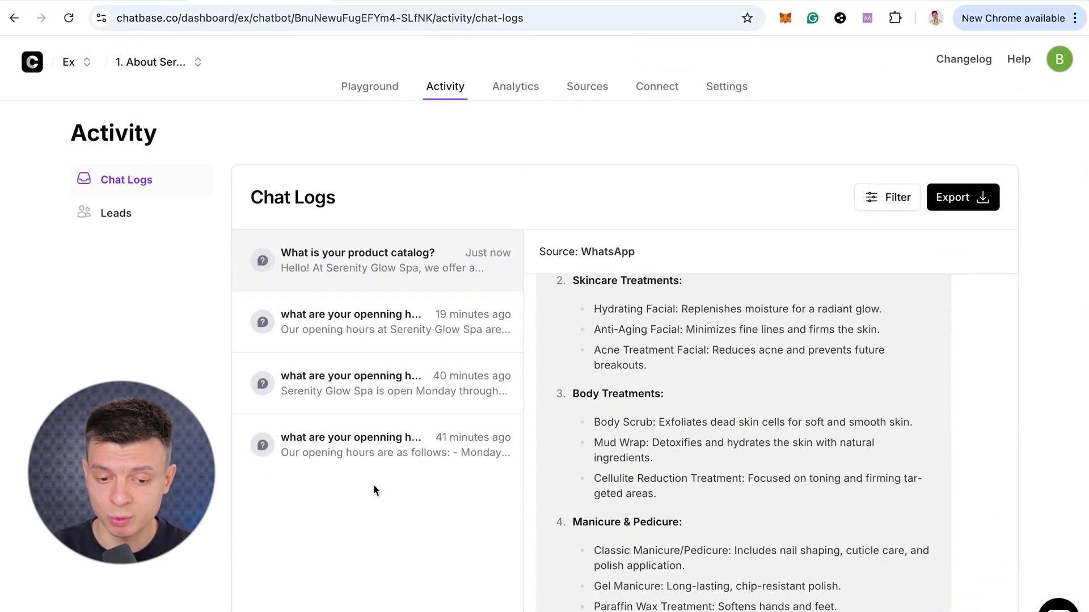